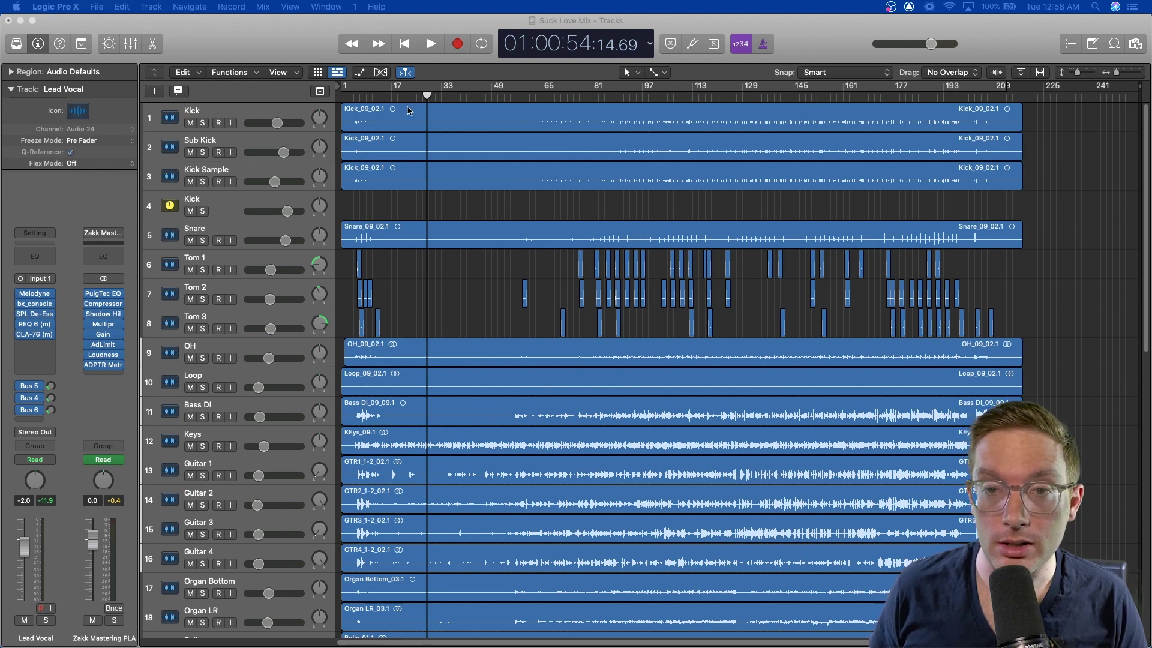
Play the Suck Love Mix from bar 27, then jump ahead to bar 63 during playback
left_click(395, 96)
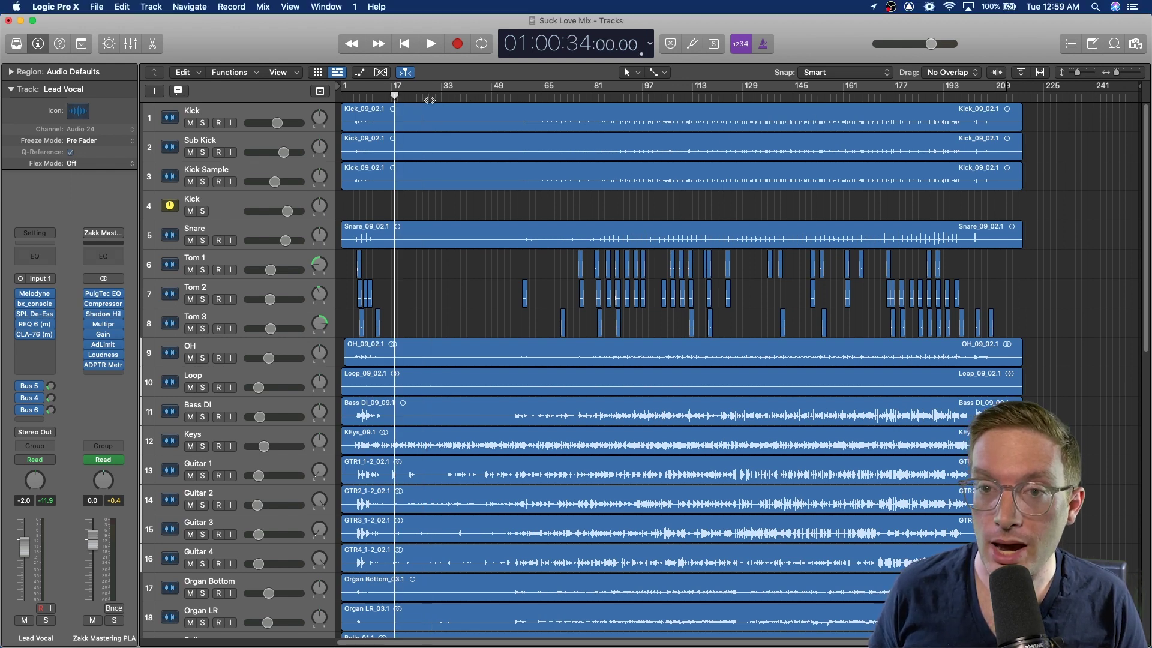
left_click(429, 98)
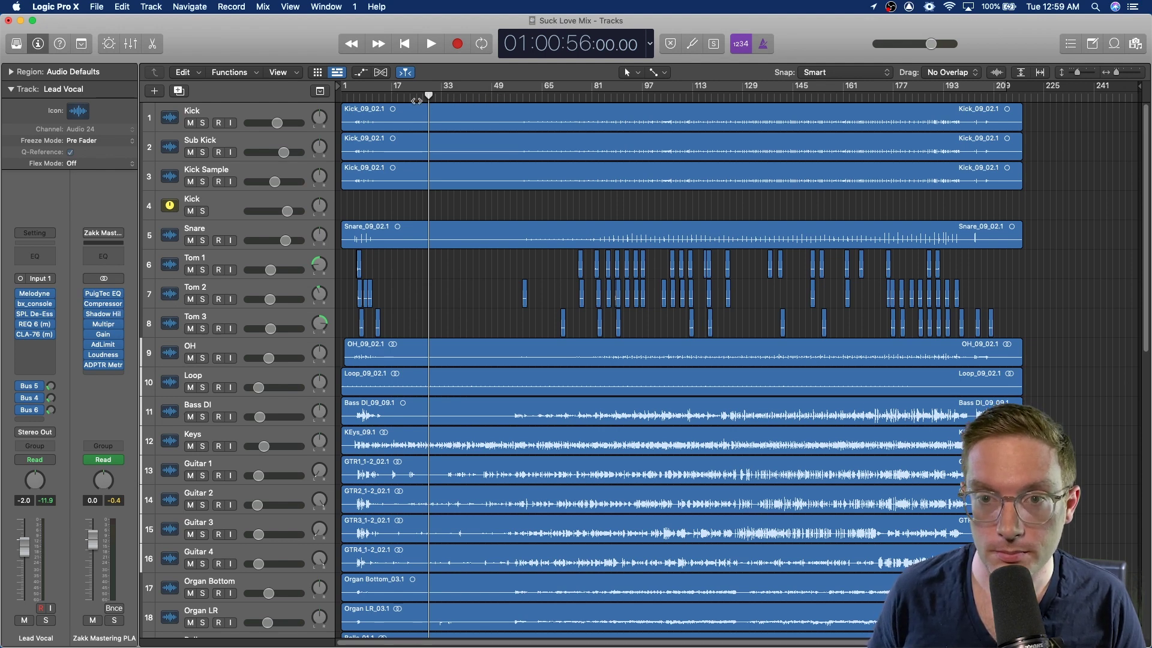
key("space")
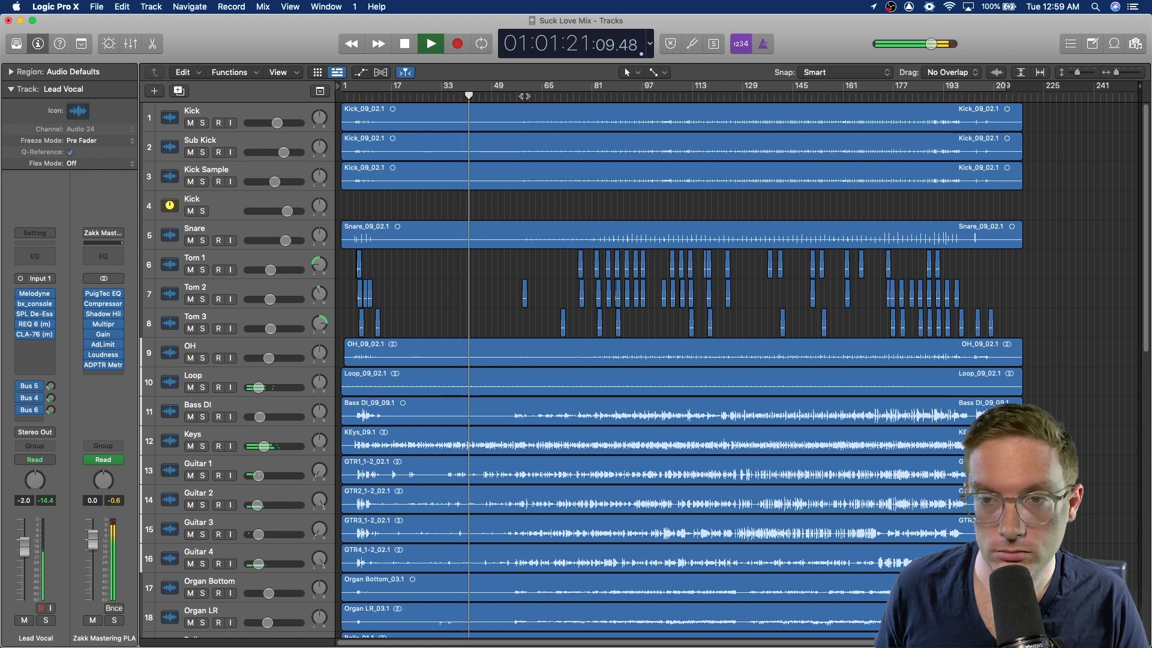
left_click(526, 96)
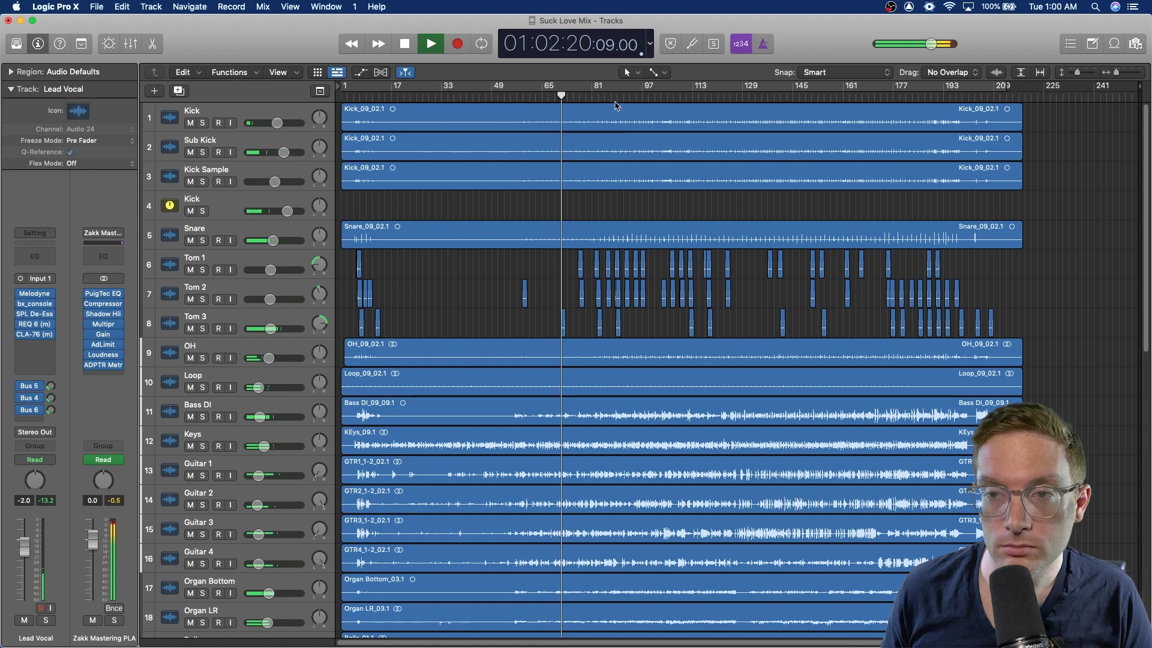
Audition the mix at bars 89 and 173, then stop playback near bar 189
left_click(616, 97)
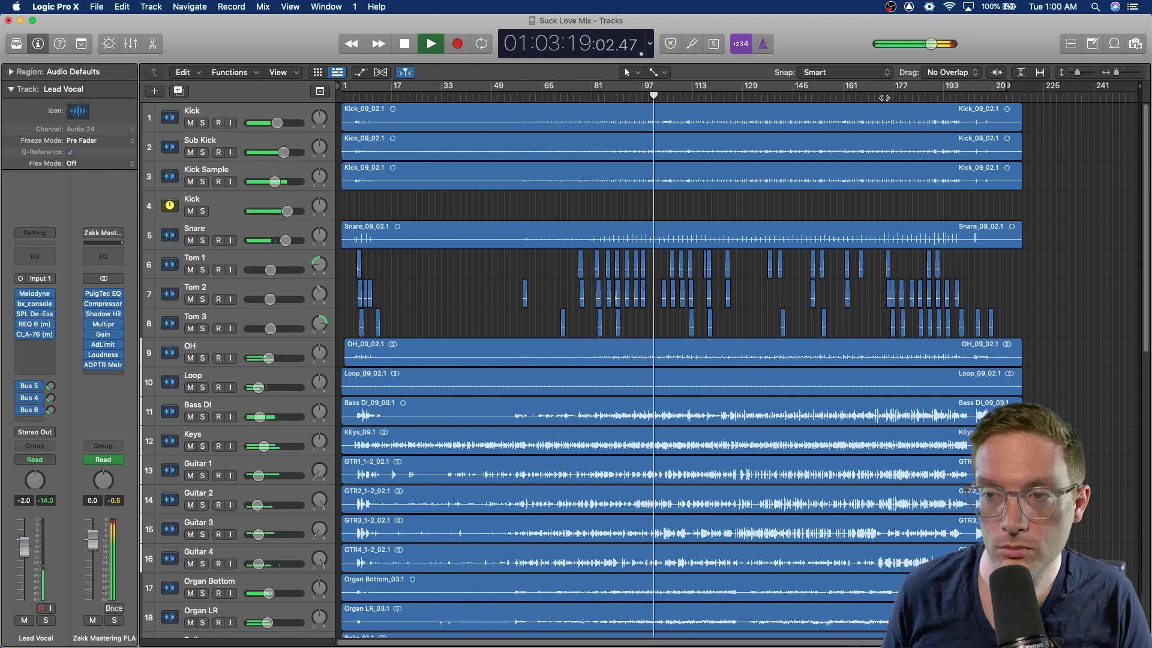
left_click(884, 98)
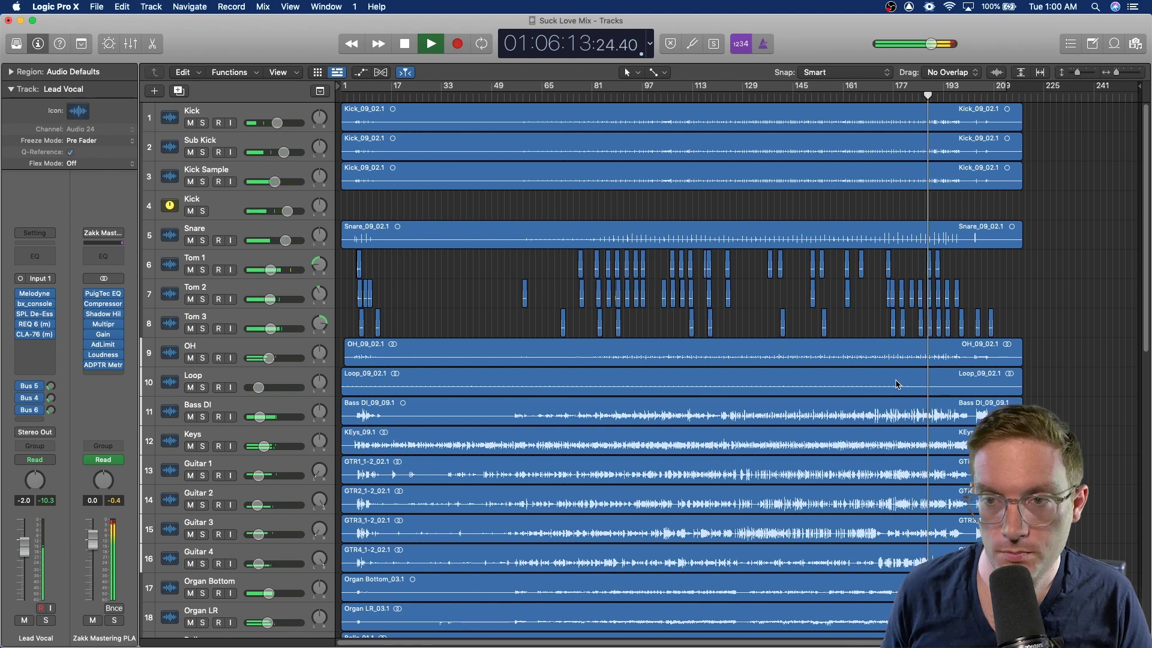
key("space")
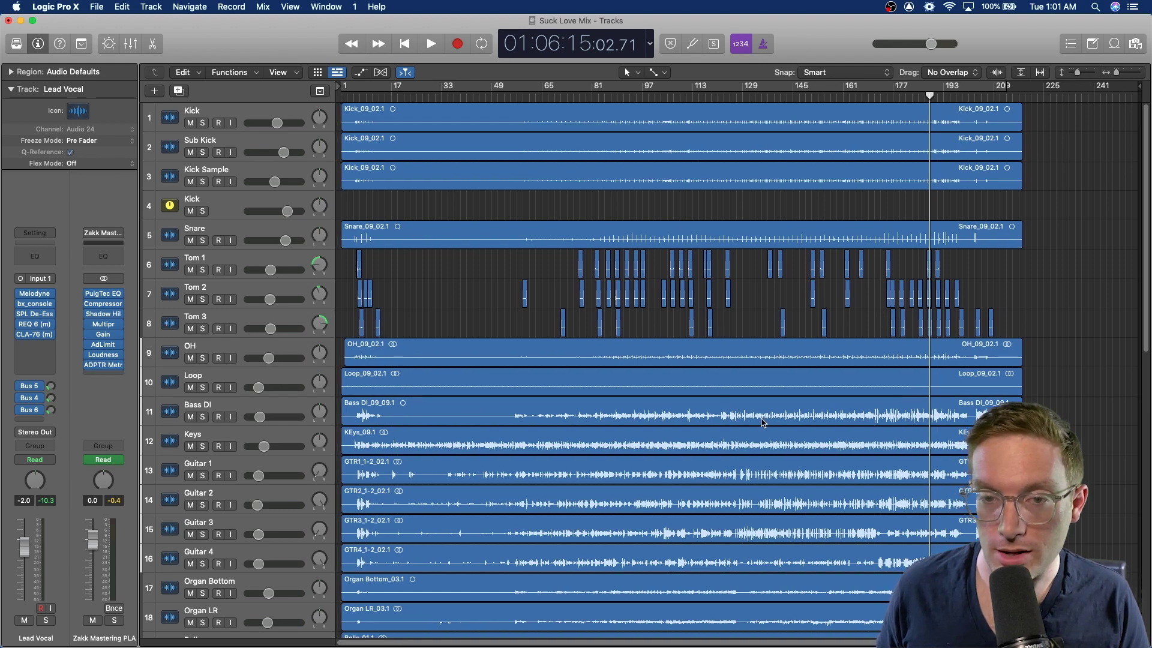
Scroll through all 37 tracks, return the playhead to 01:01:54, and show the Mixer
scroll(762, 422, "down", 5)
scroll(762, 422, "up", 4)
scroll(762, 422, "down", 8)
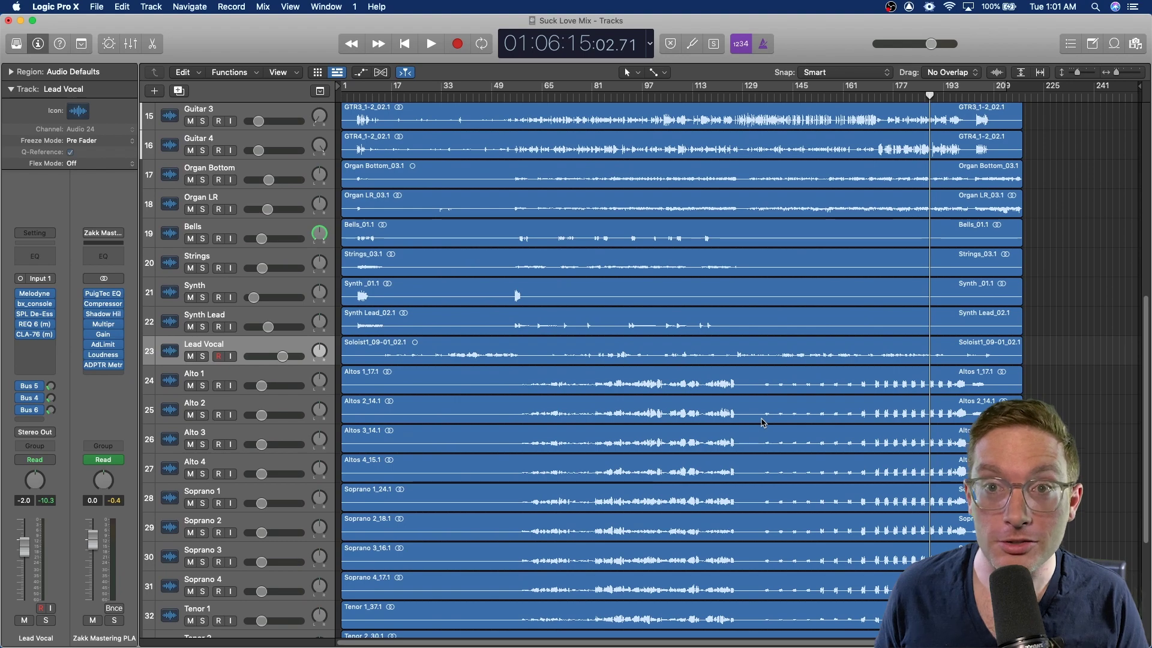
scroll(762, 421, "up", 8)
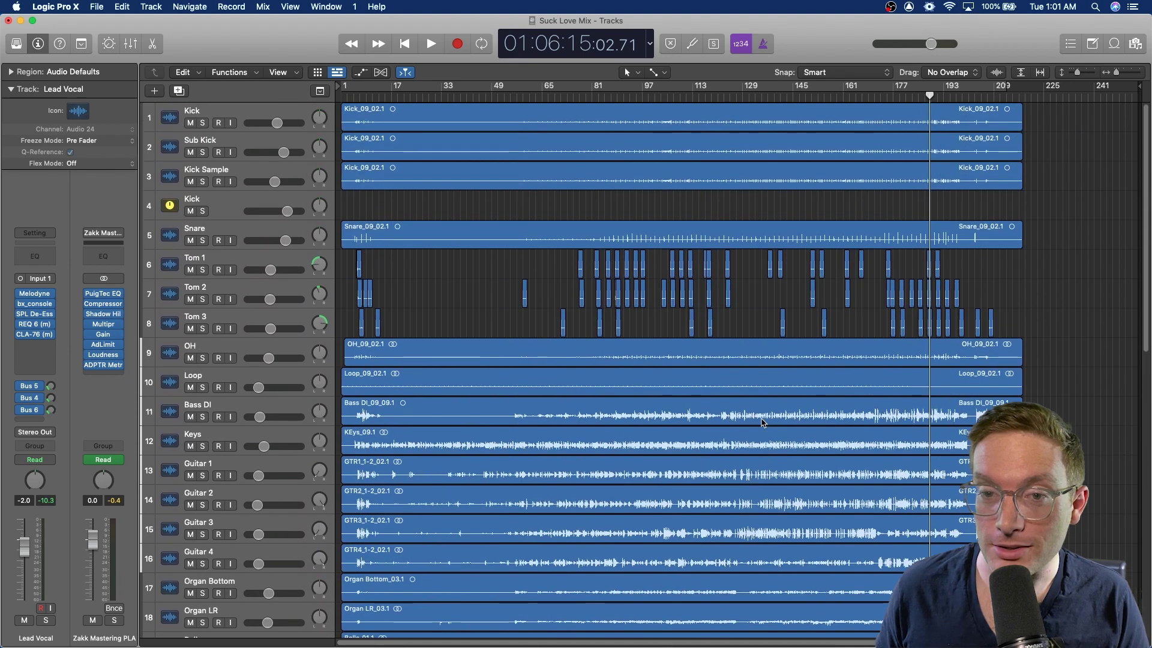
scroll(762, 422, "down", 10)
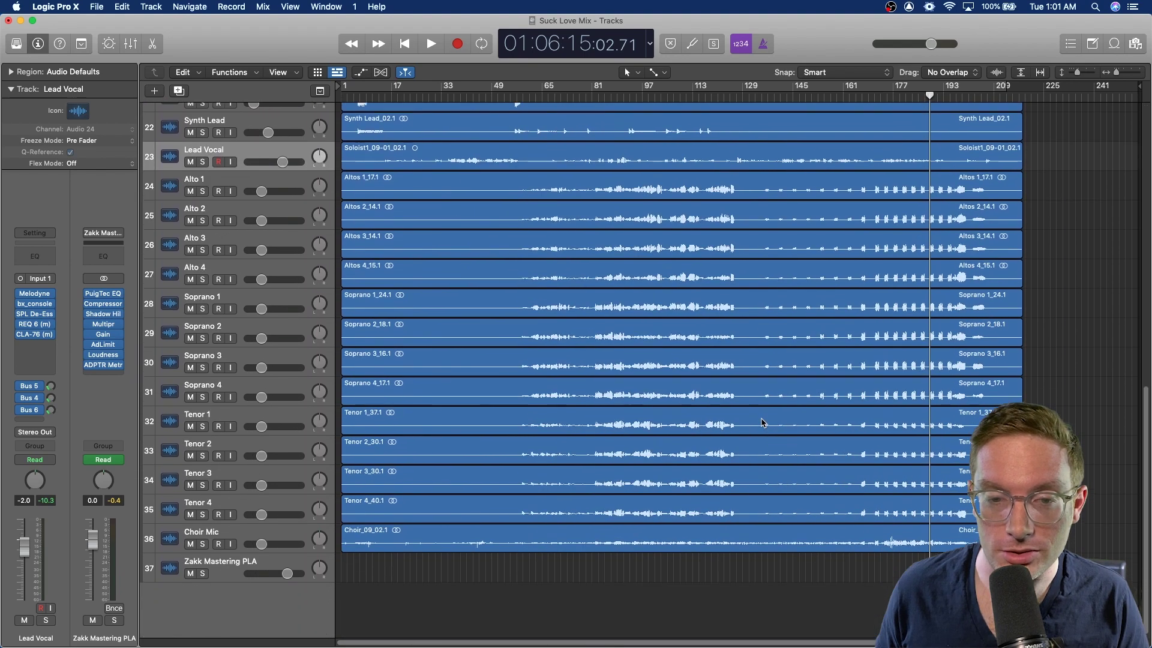
scroll(762, 422, "up", 4)
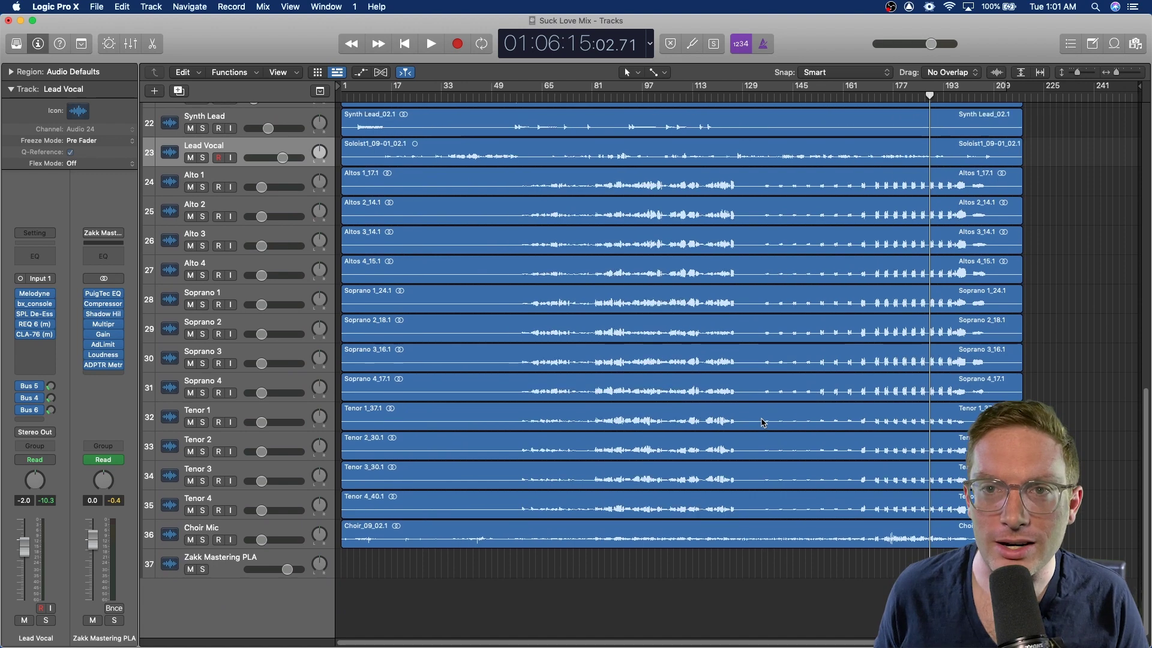
scroll(762, 422, "up", 8)
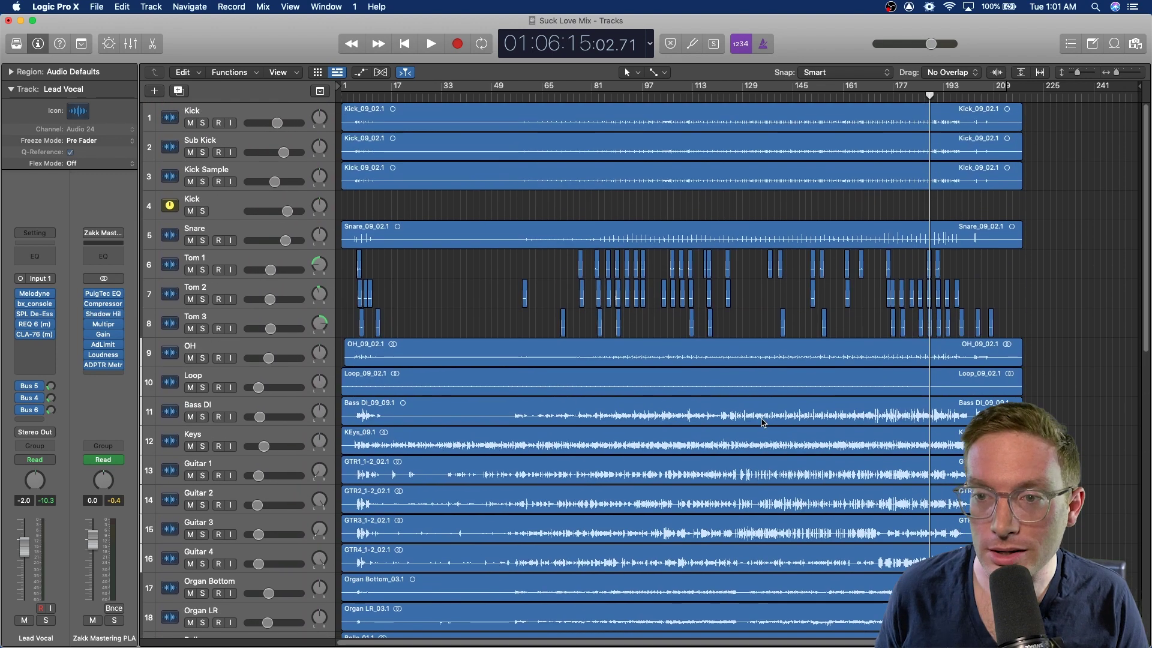
left_click_drag(625, 96, 520, 99)
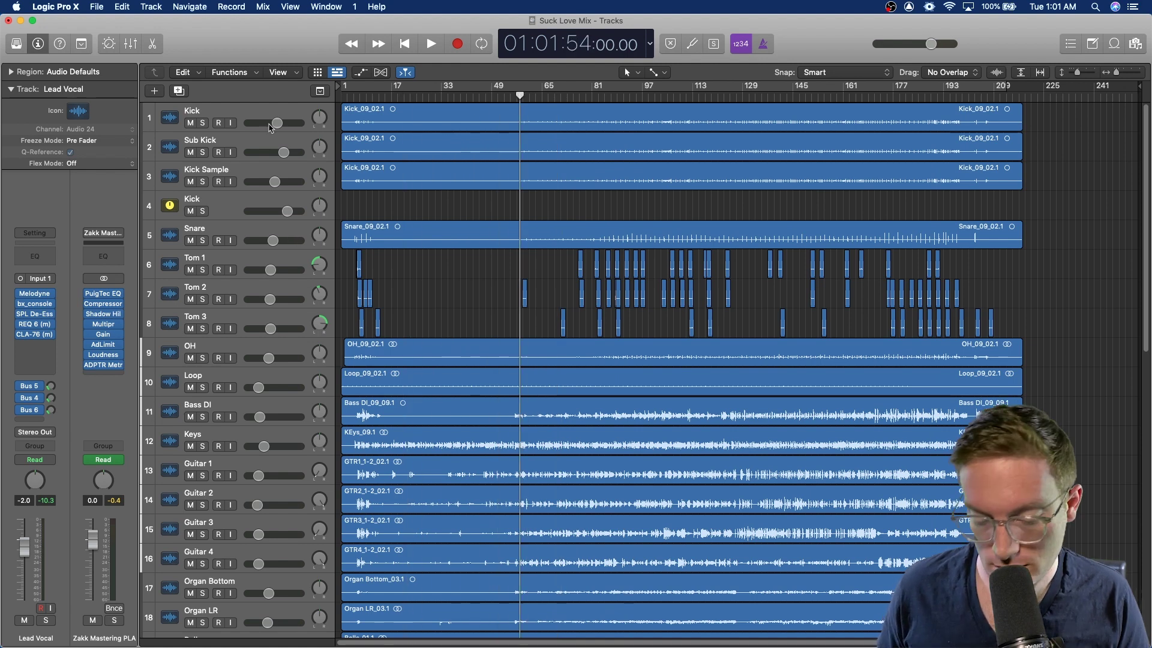
key("x")
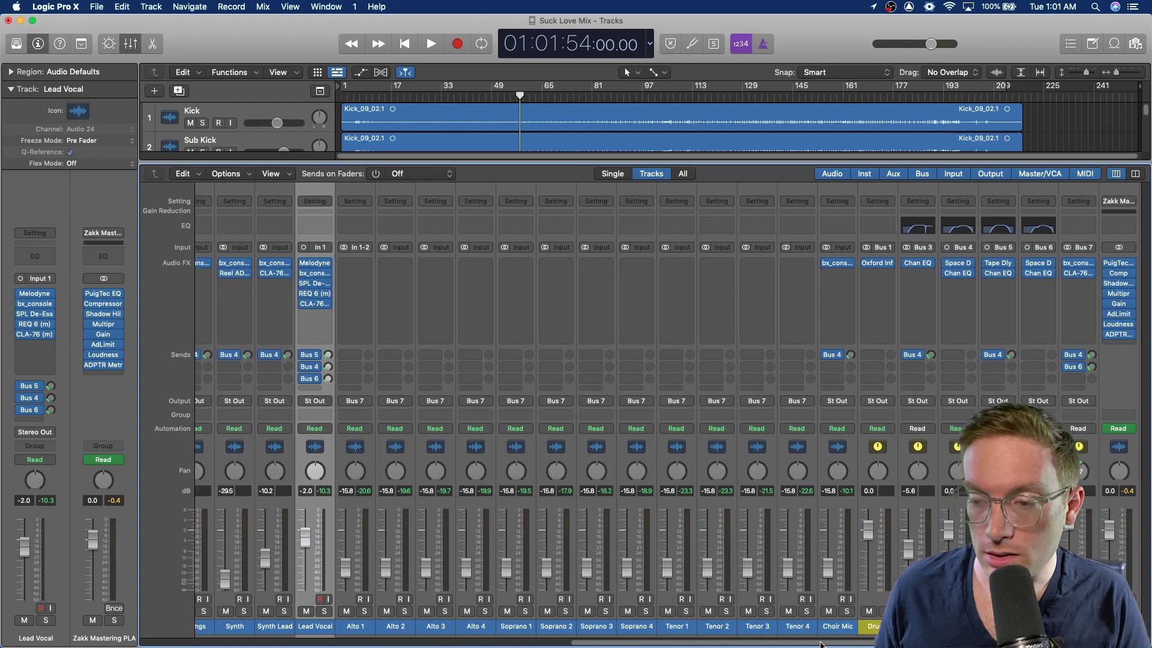
Solo the Drums bus, play it from bar 141, and open its Oxford Inflator plug-in
scroll(822, 600, "right", 3)
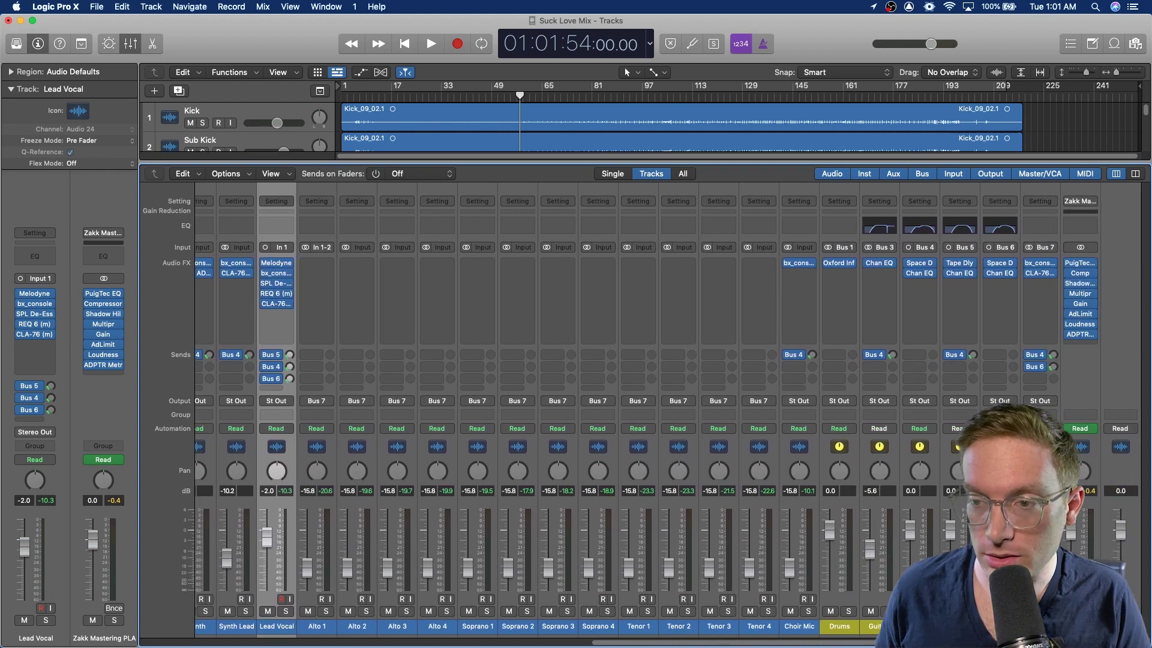
left_click(848, 611)
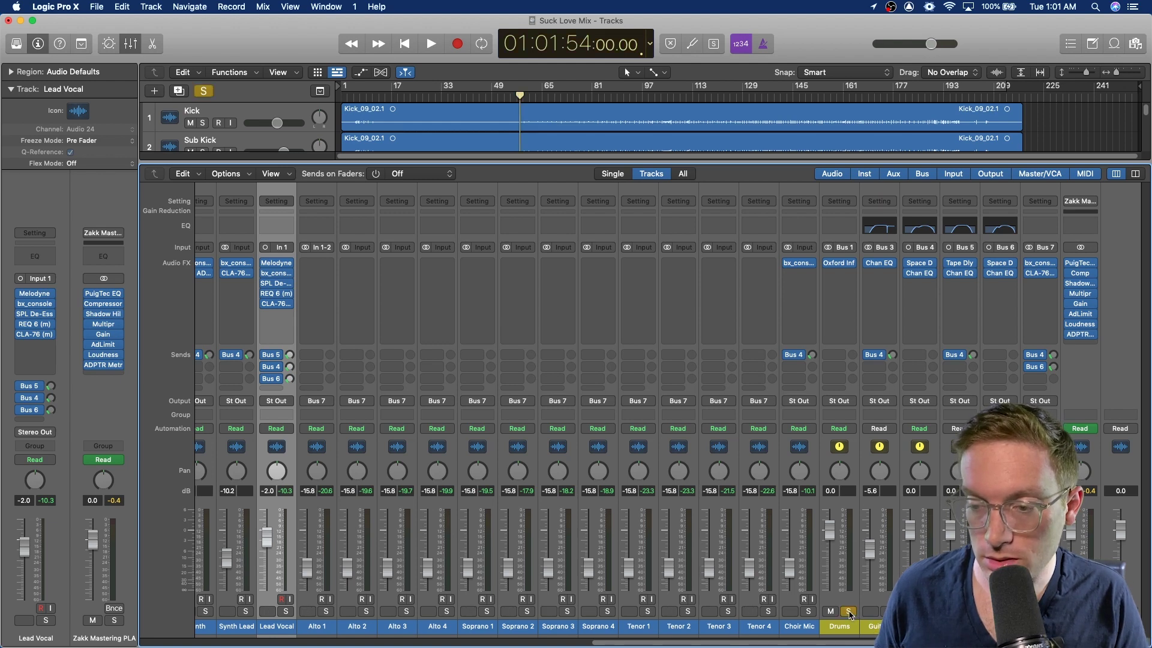
left_click(779, 94)
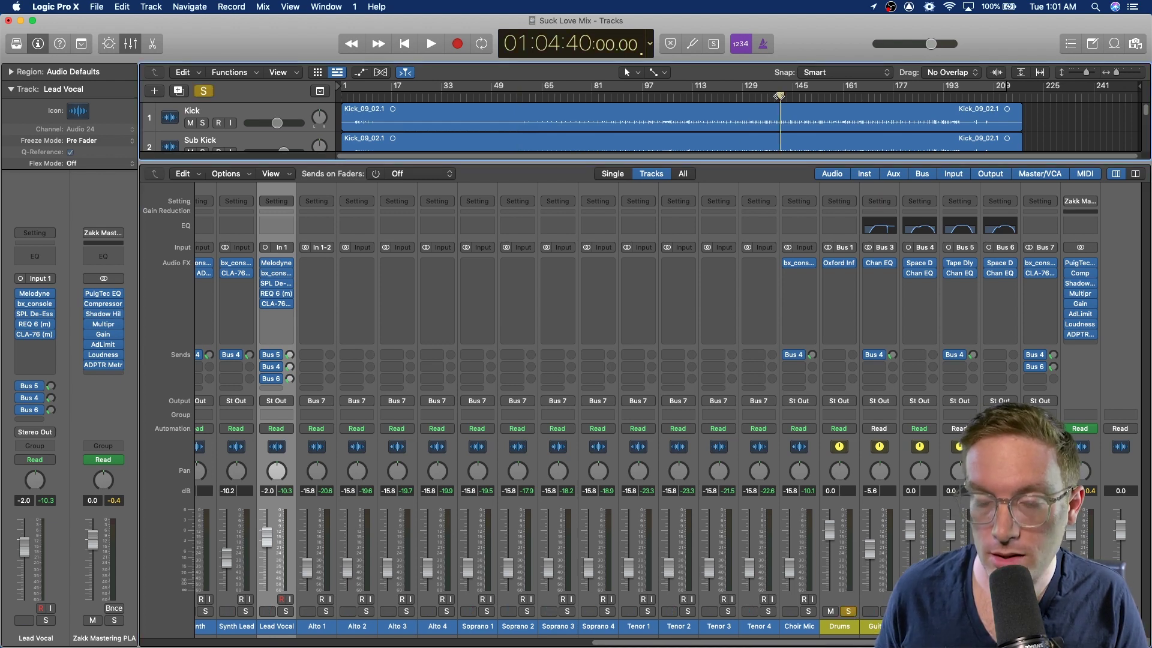
key("space")
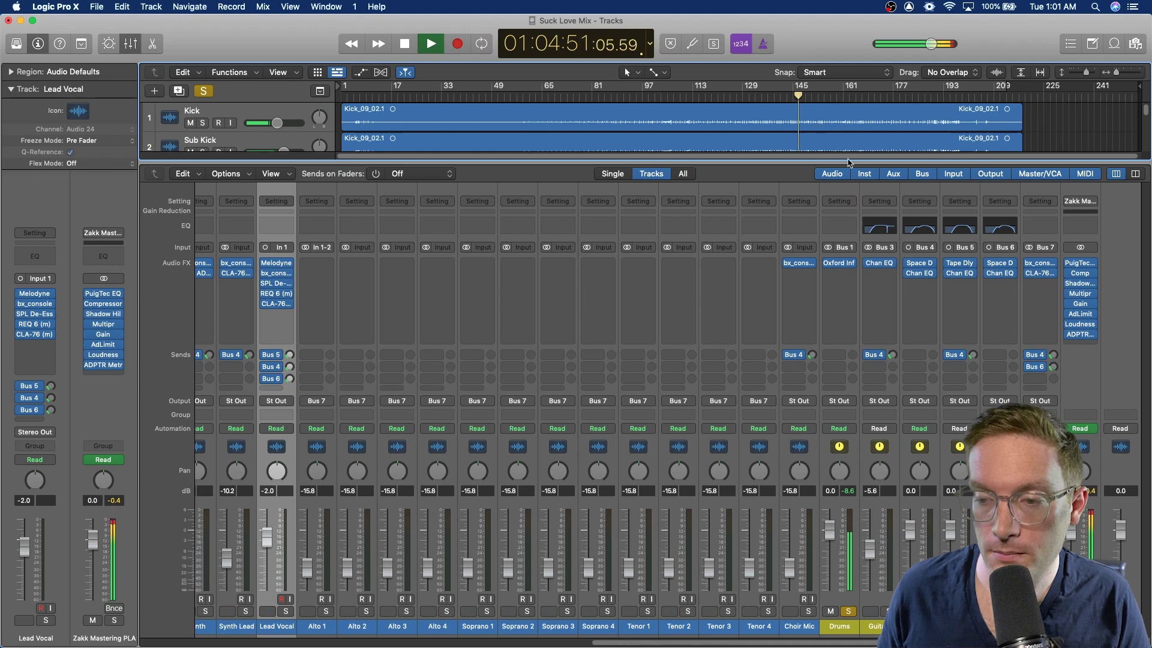
key("space")
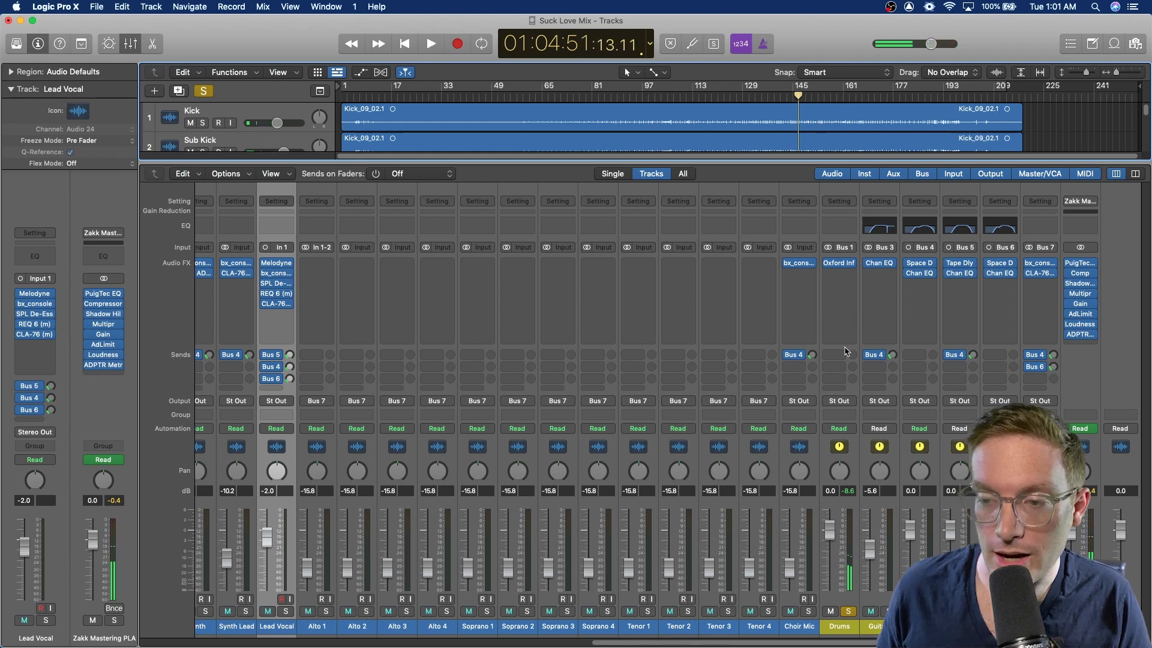
left_click(839, 263)
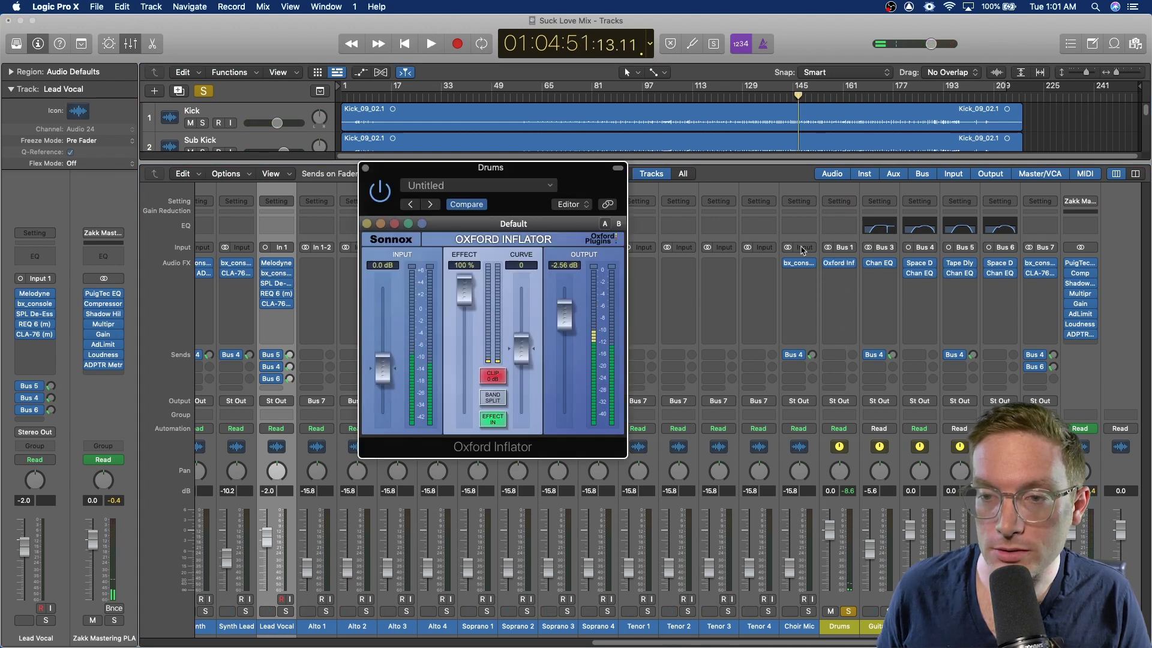
Review the Drums Oxford Inflator (100% effect, -2.56 dB output), replay briefly, then unsolo Drums
left_click_drag(563, 174, 614, 211)
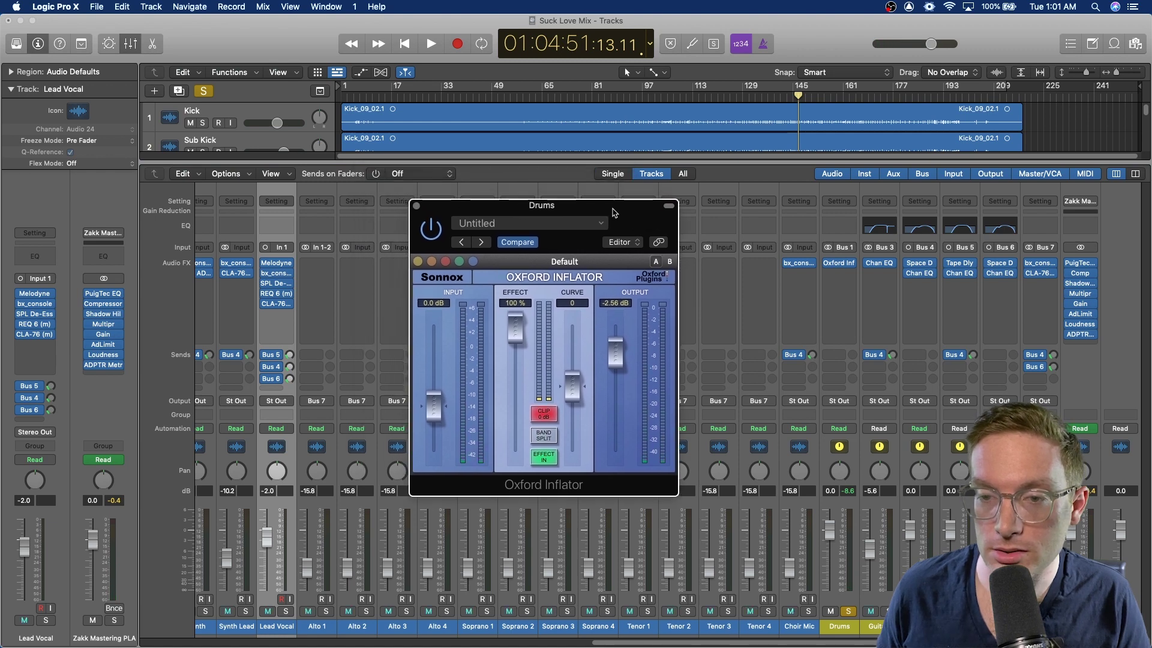
left_click(417, 207)
left_click(819, 96)
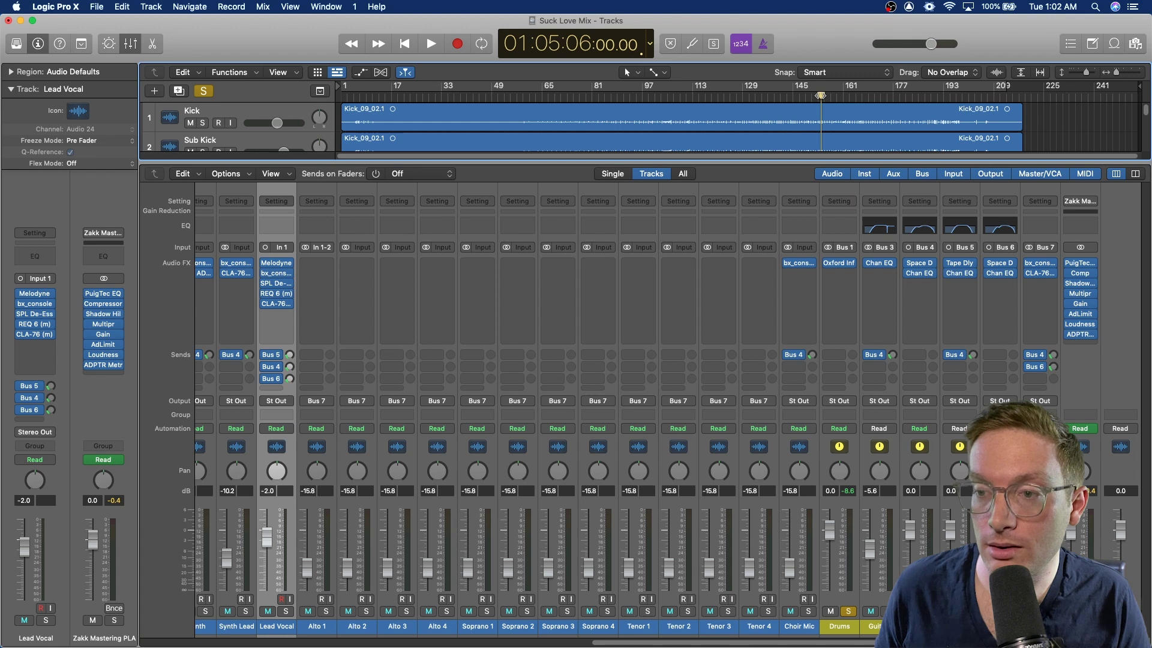
key("space")
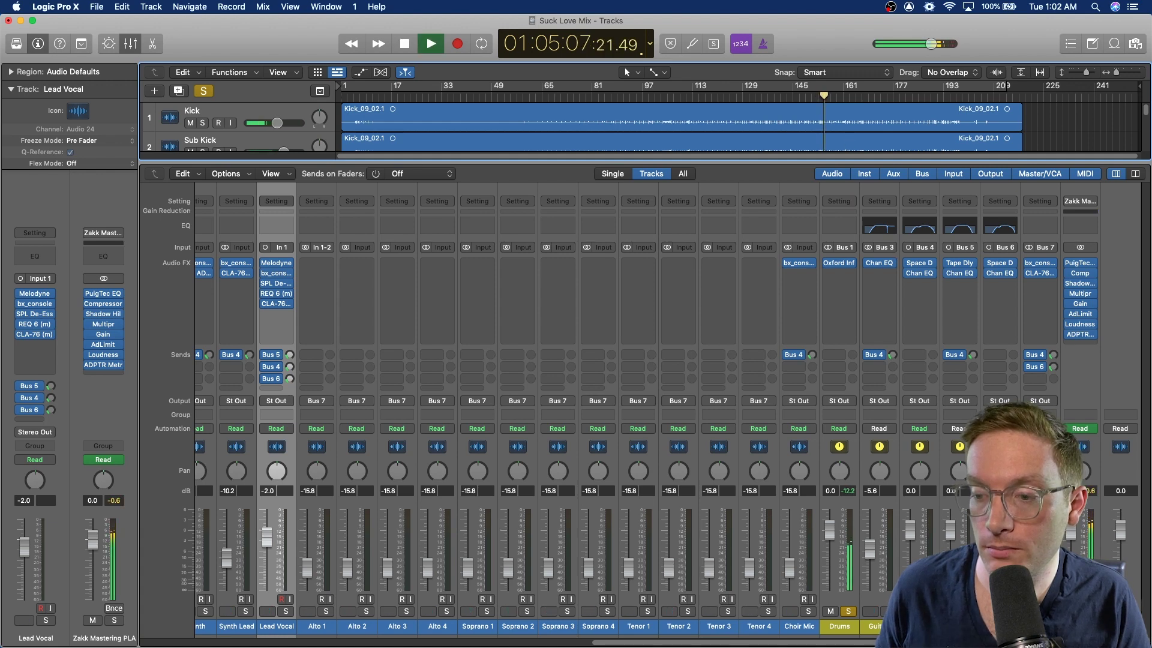
key("space")
left_click(849, 612)
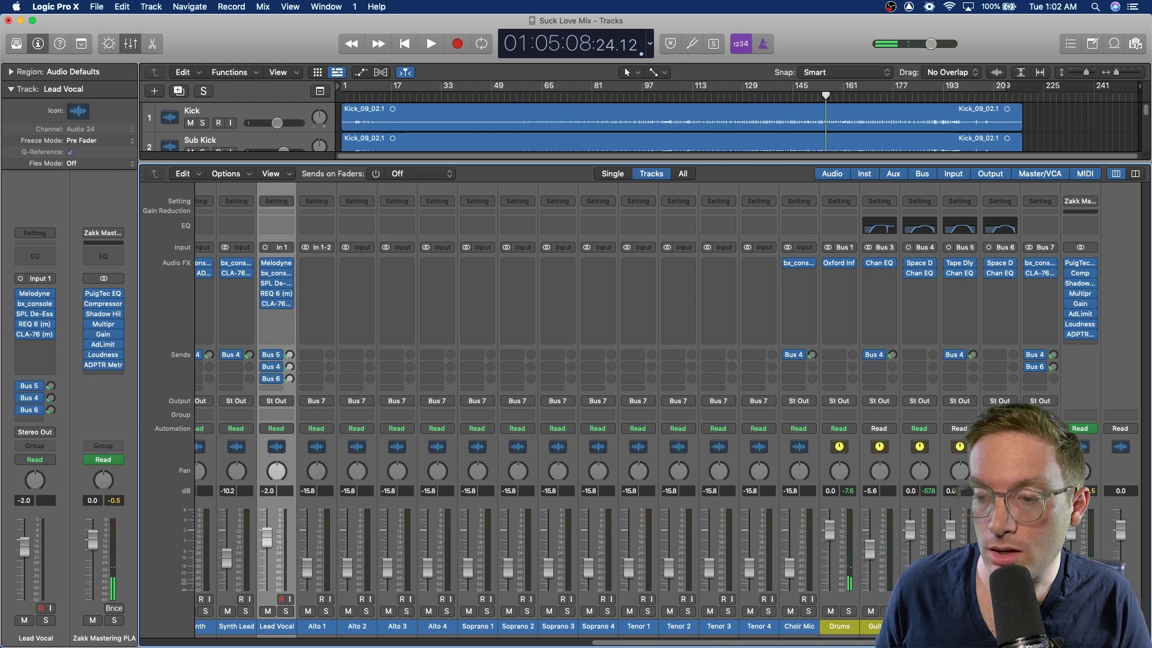
Solo Guitars, play from 01:04:58, and review its Channel EQ (171 Hz high-pass, 3600 Hz notch)
left_click(885, 611)
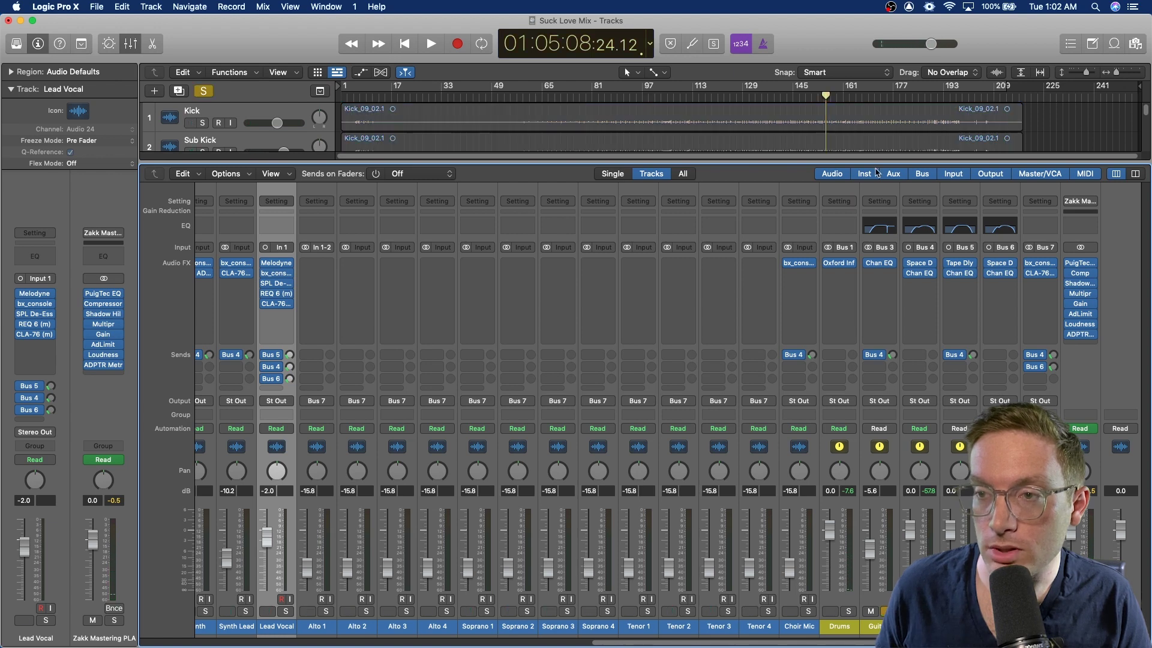
left_click(810, 96)
key("space")
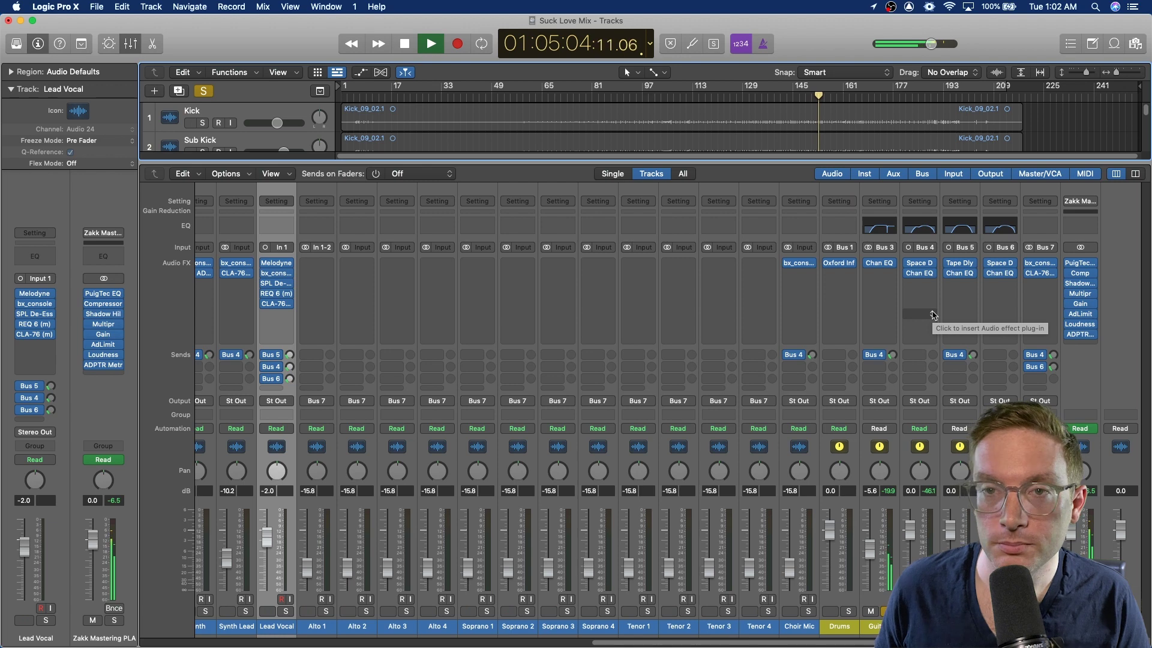
key("space")
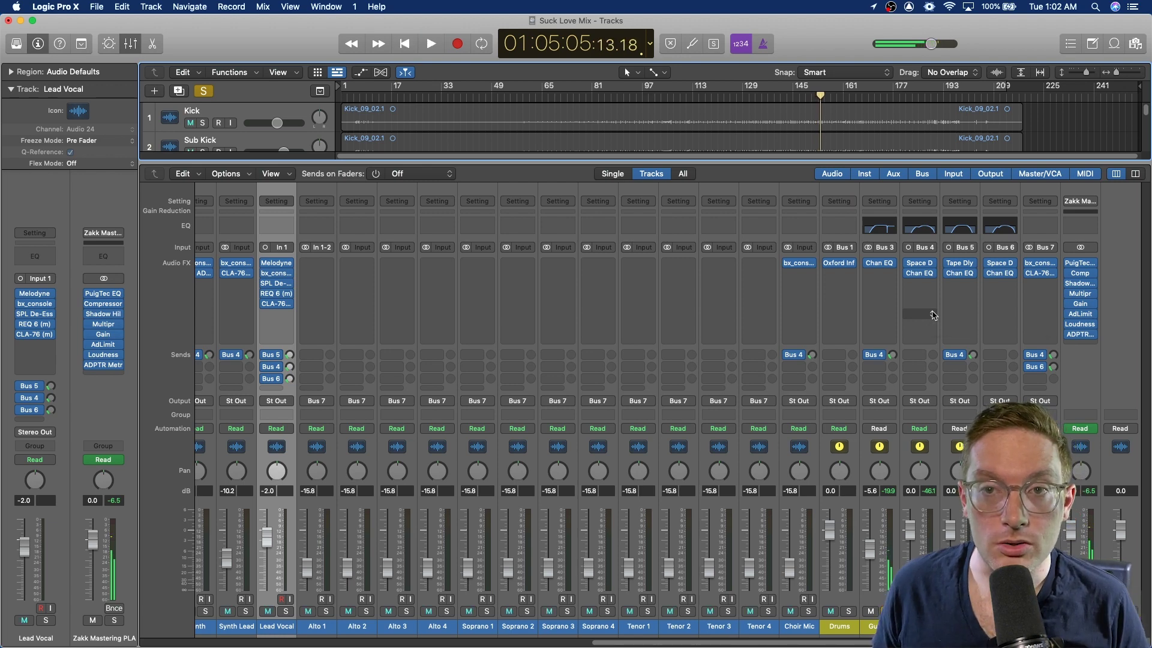
left_click(886, 269)
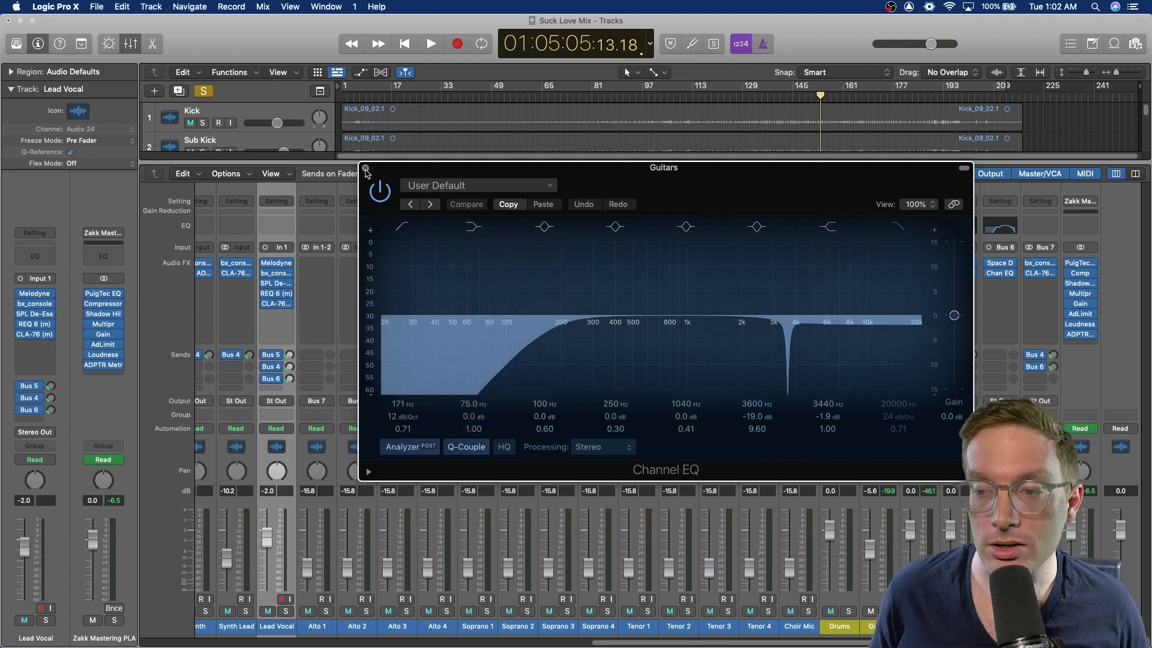
left_click(365, 169)
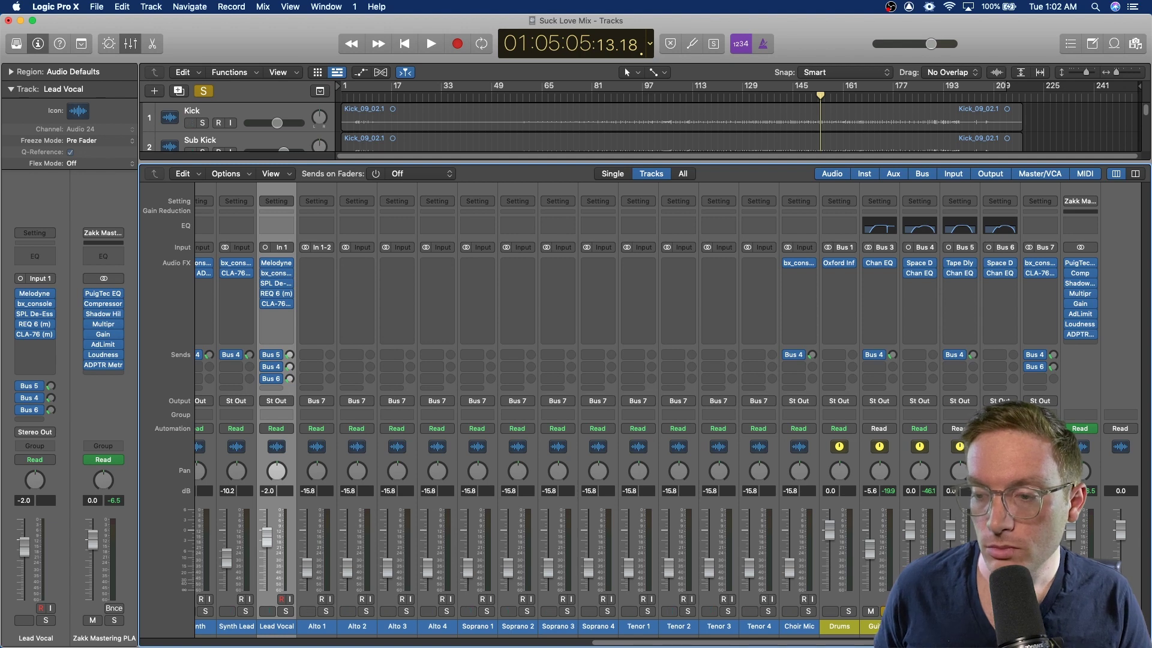
Clear all solos, scroll the mixer to the kick channels, and move the playhead to bar 129
key("s")
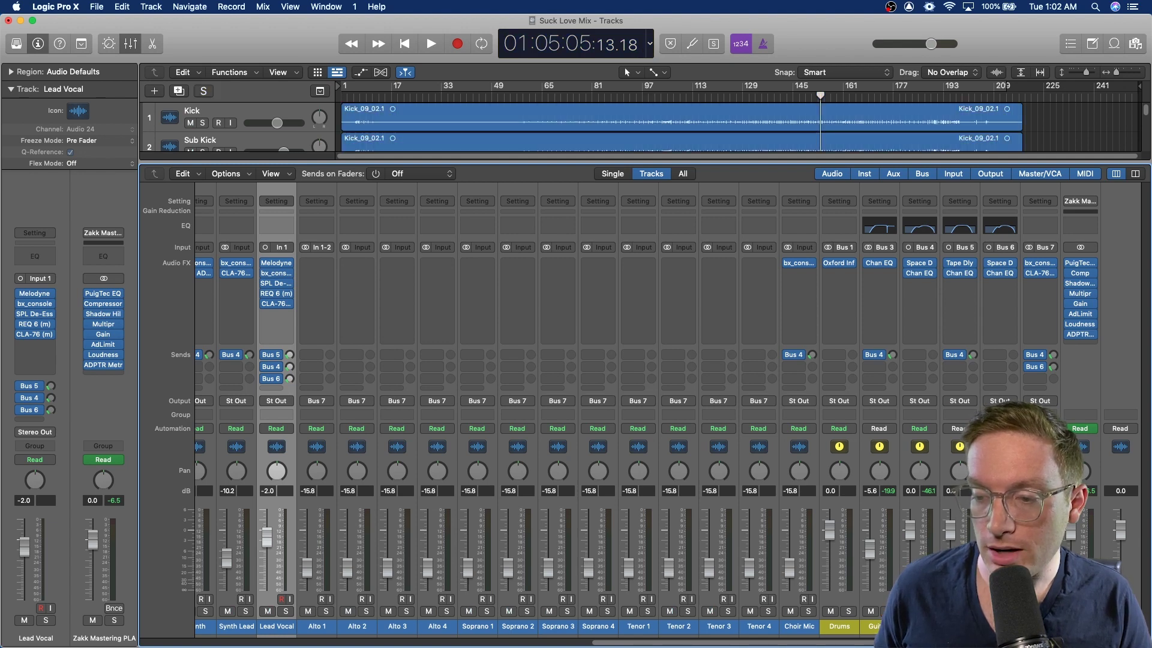
left_click_drag(683, 643, 154, 639)
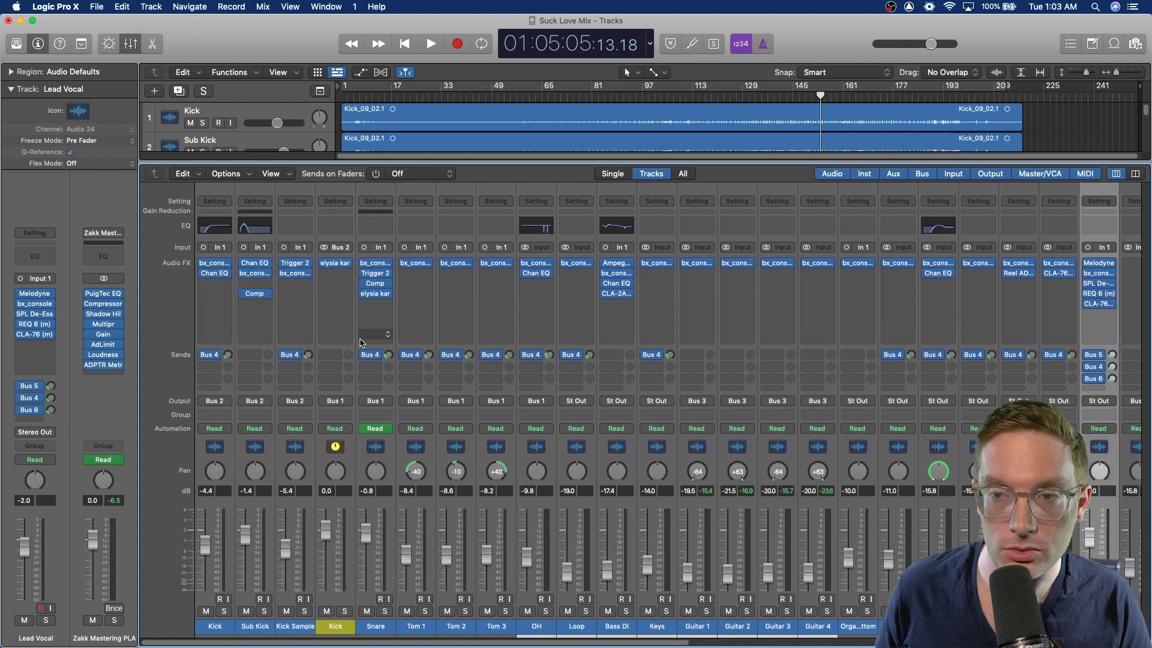
left_click(751, 95)
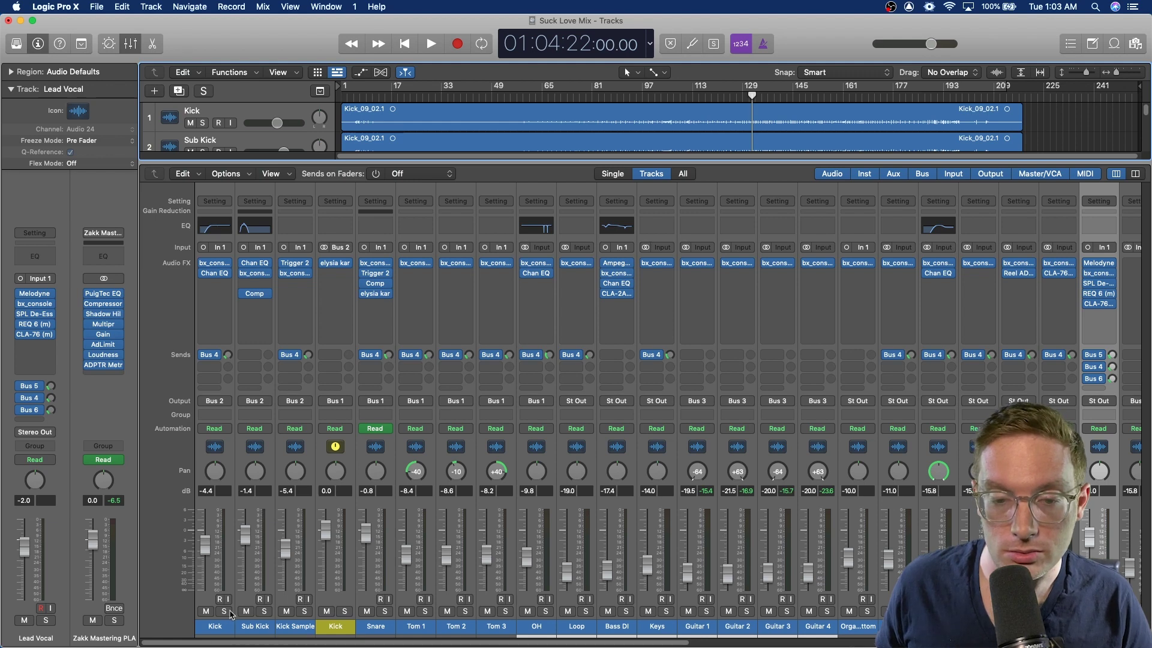
Solo the Kick bus, play it from bar 137, and open its elysia karacter saturator
left_click(225, 612)
left_click(224, 611)
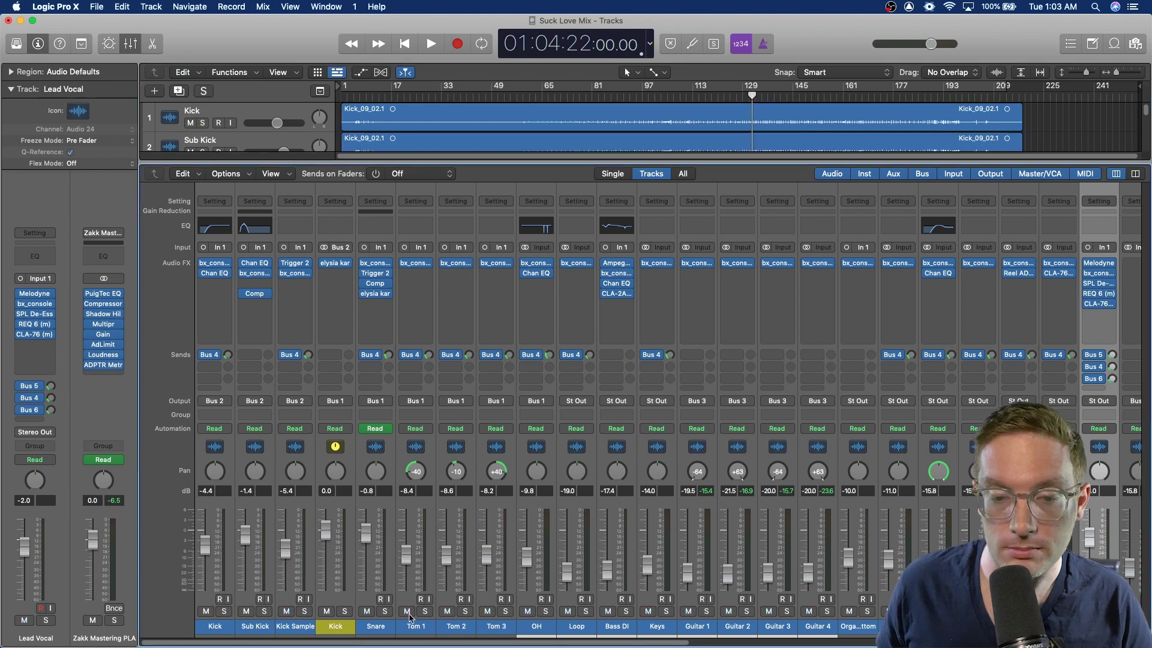
left_click(345, 612)
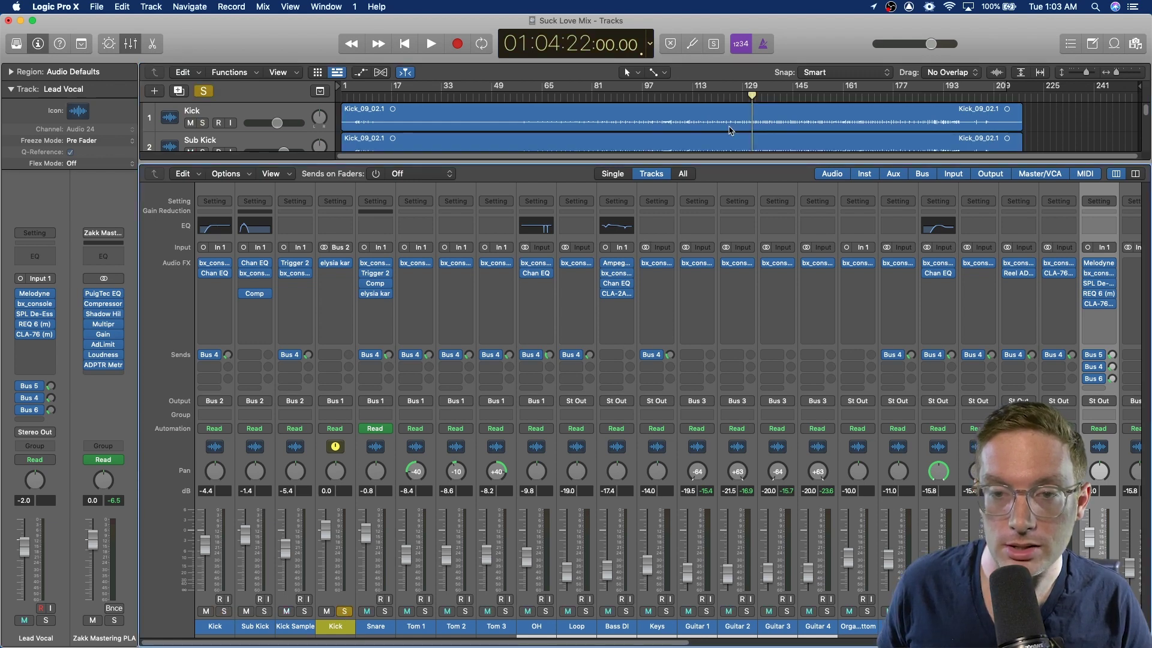
left_click(773, 93)
key("space")
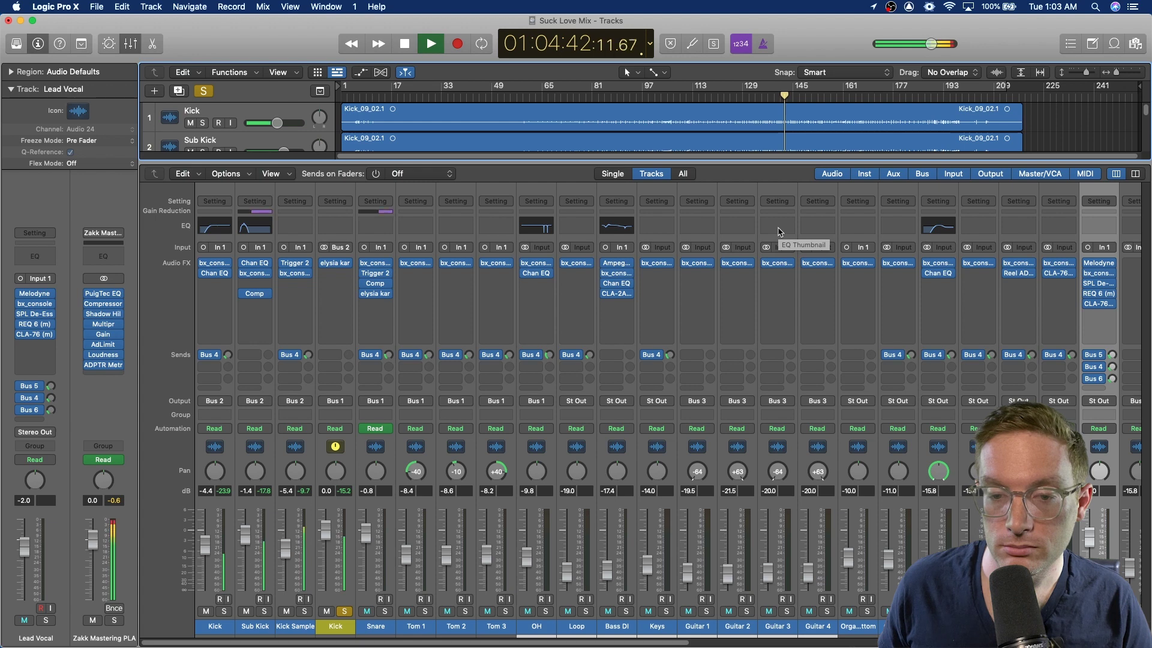
key("space")
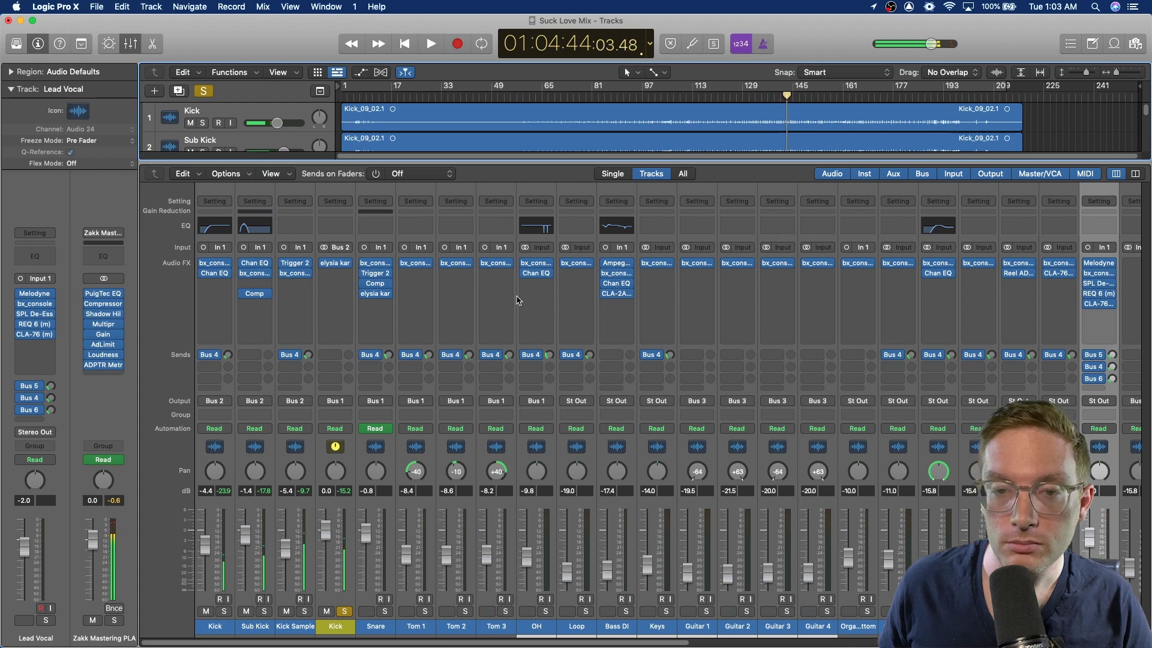
left_click_drag(336, 267, 336, 264)
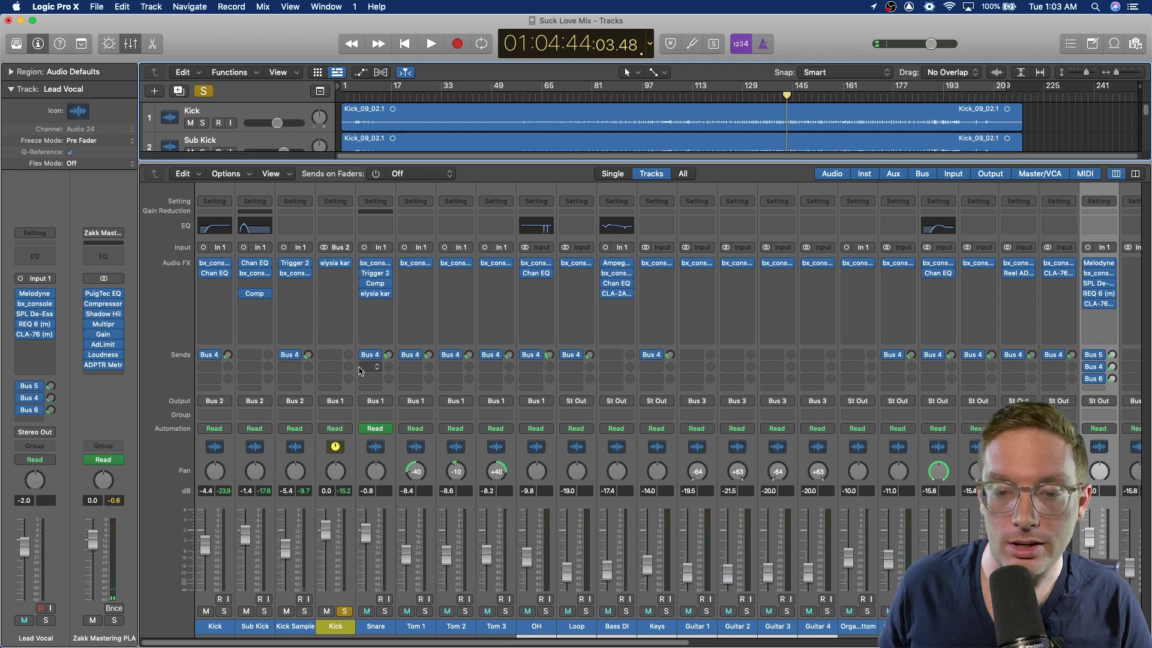
left_click(334, 263)
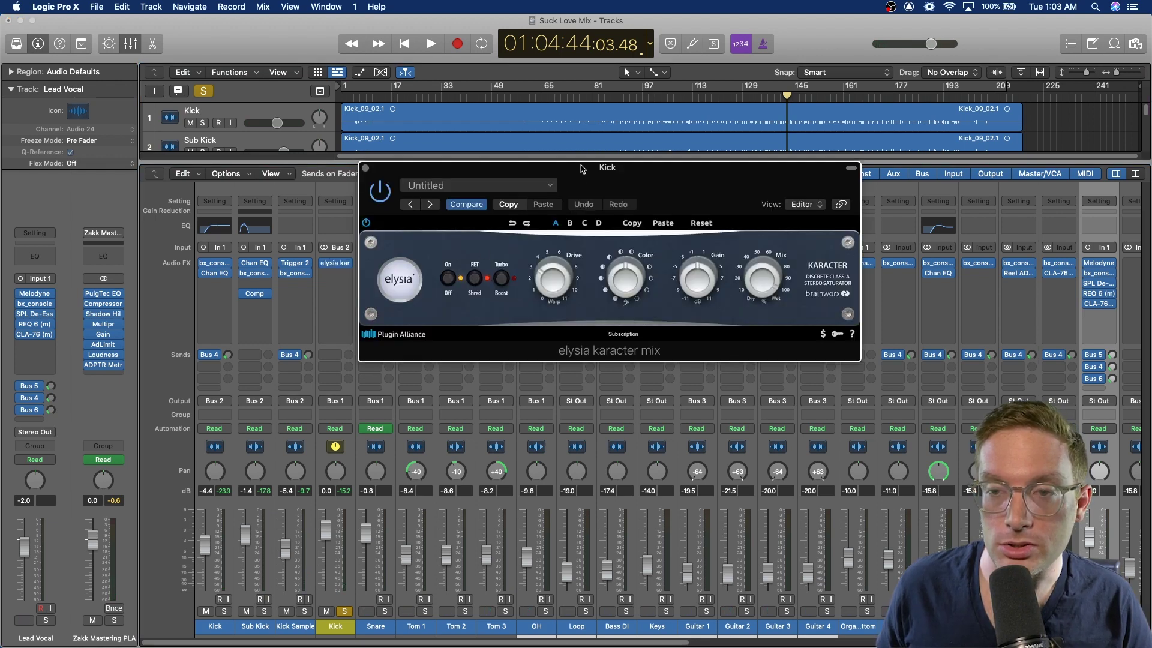
left_click_drag(581, 169, 581, 206)
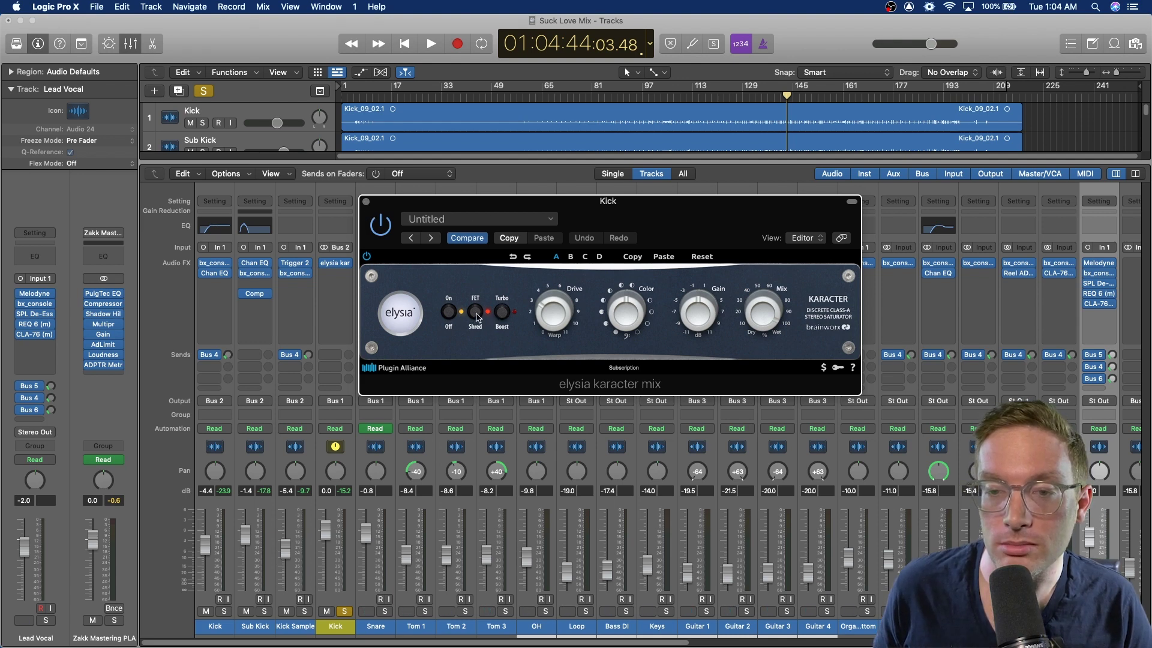
left_click(365, 203)
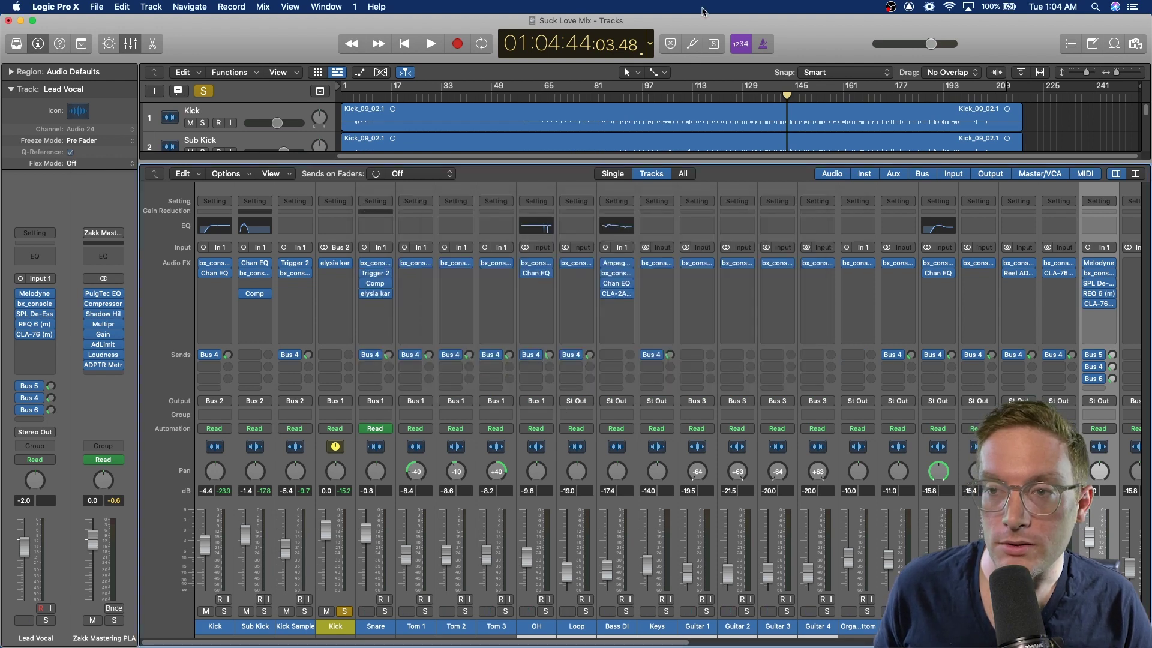
Play from bar 147 and listen to the Kick channel soloed instead of the Kick bus
left_click(808, 98)
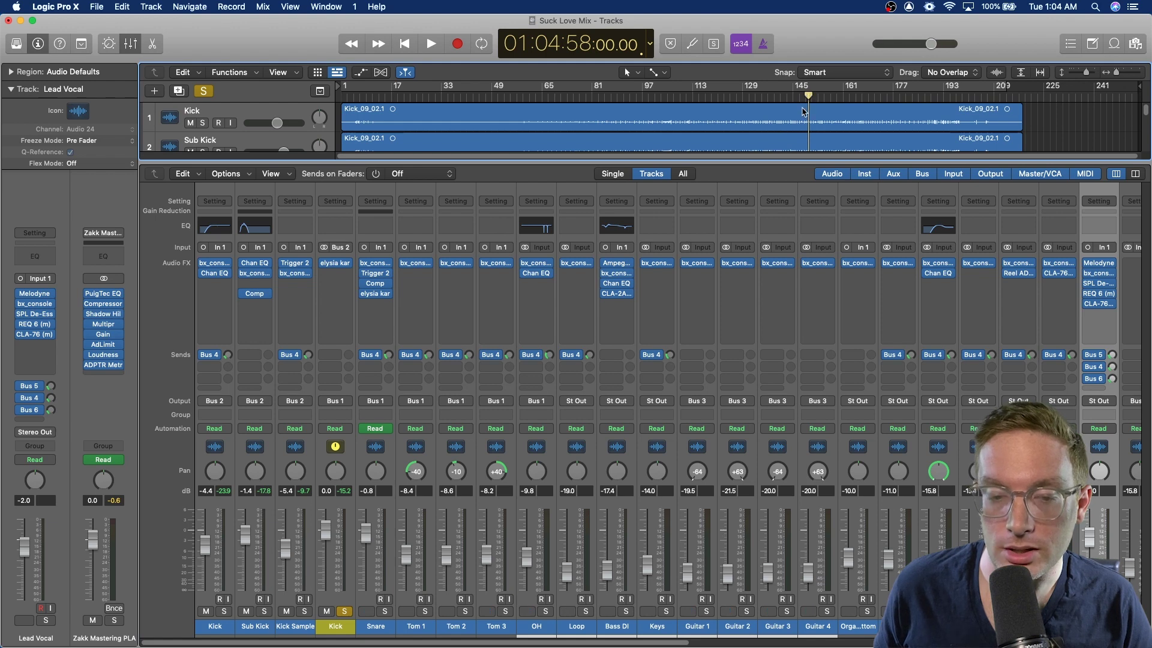
key("space")
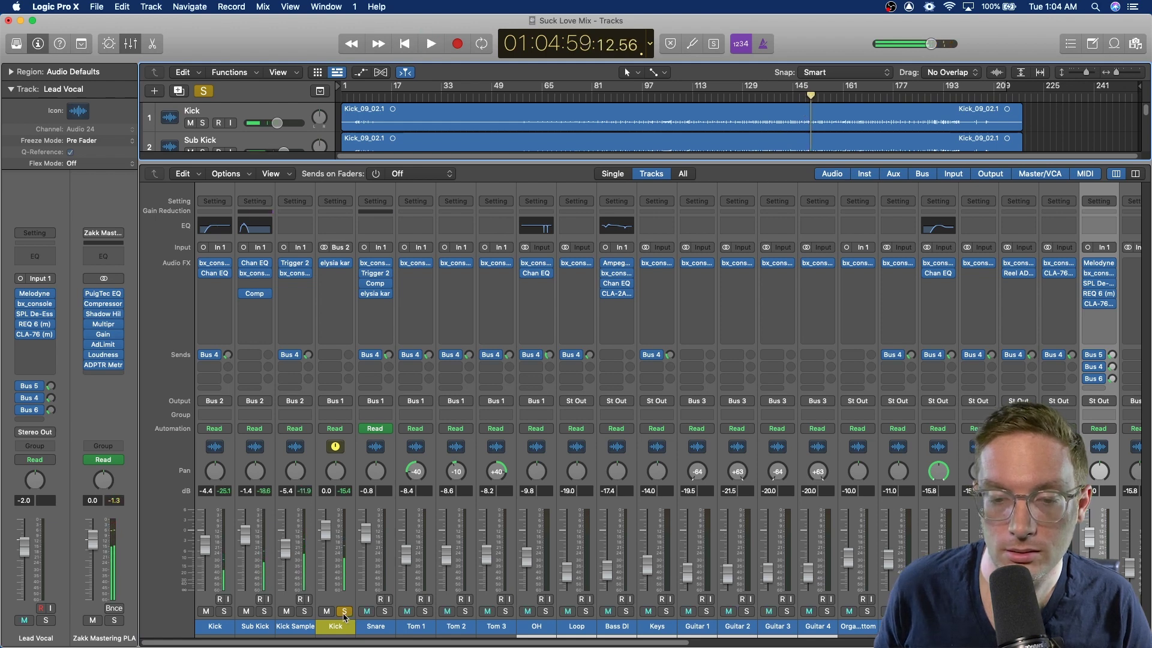
left_click(345, 612)
left_click(224, 611)
key("space")
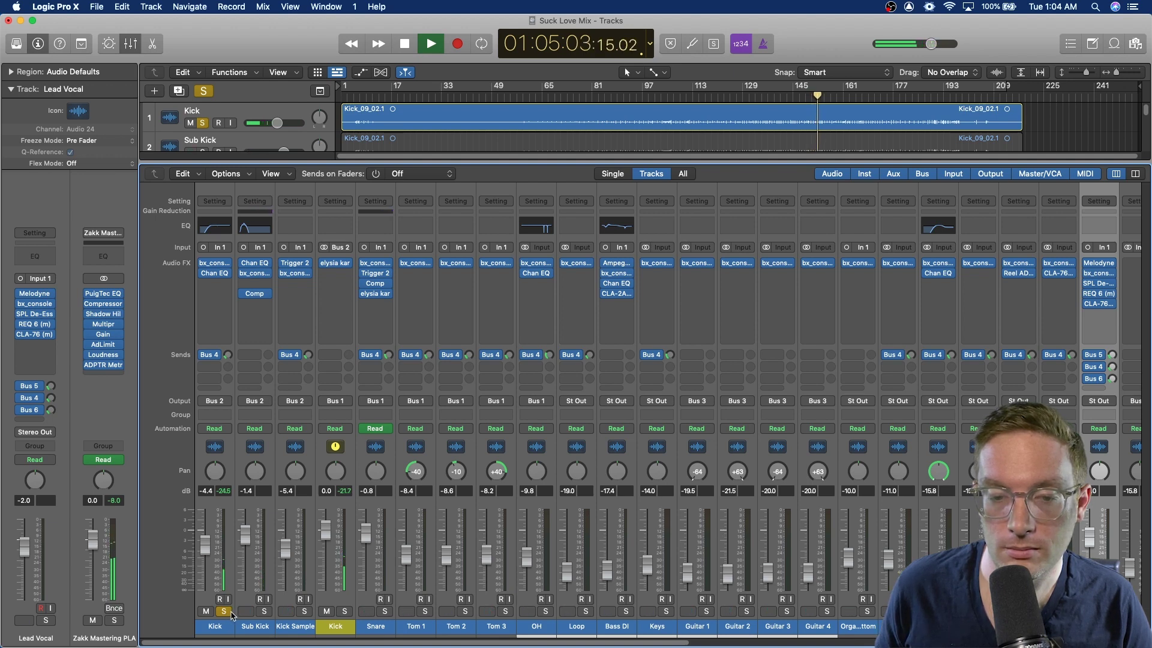
key("space")
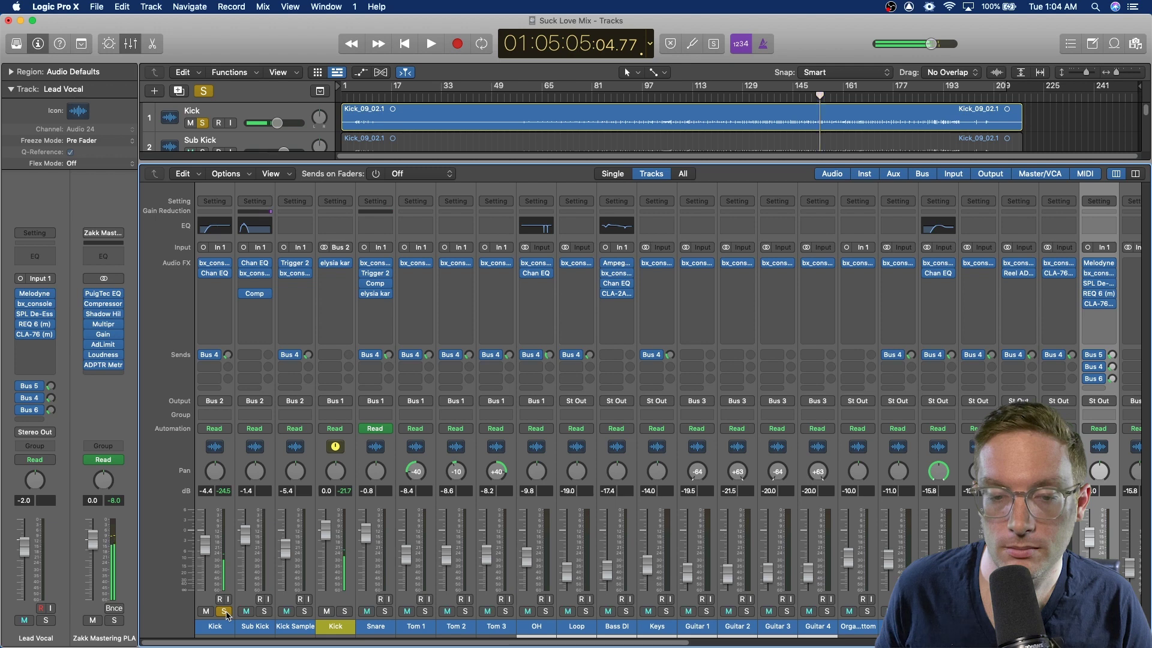
left_click(224, 611)
Listen to Sub Kick, then Kick Sample soloed in turn, then clear the solo
left_click(264, 612)
key("space")
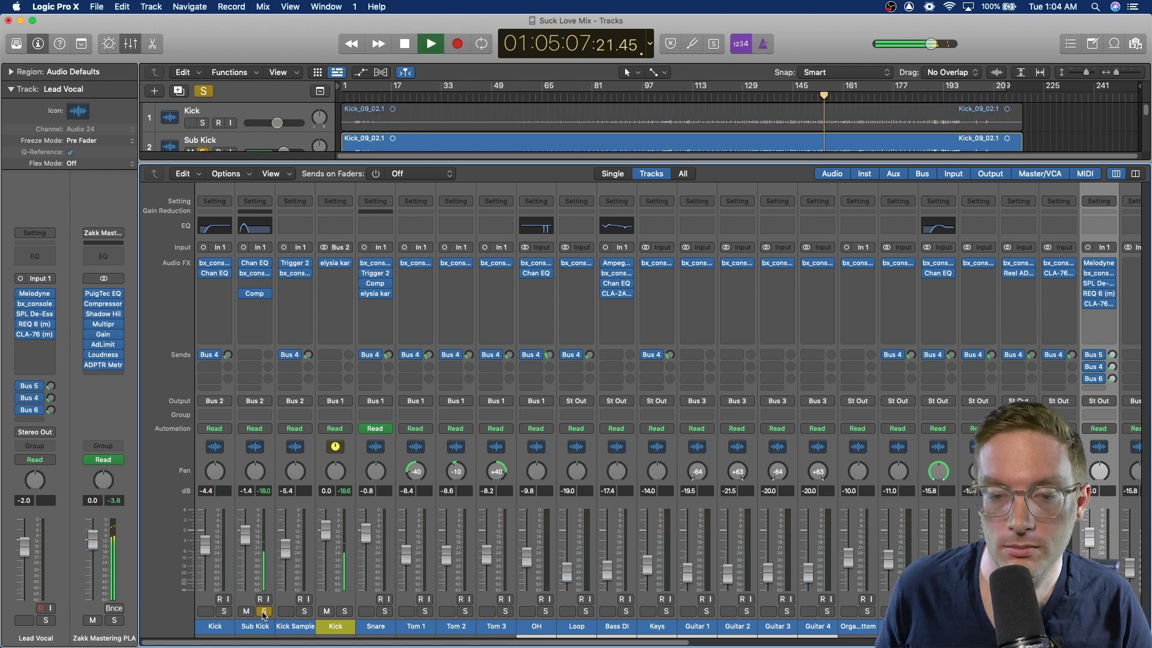
left_click(264, 611)
left_click(305, 612)
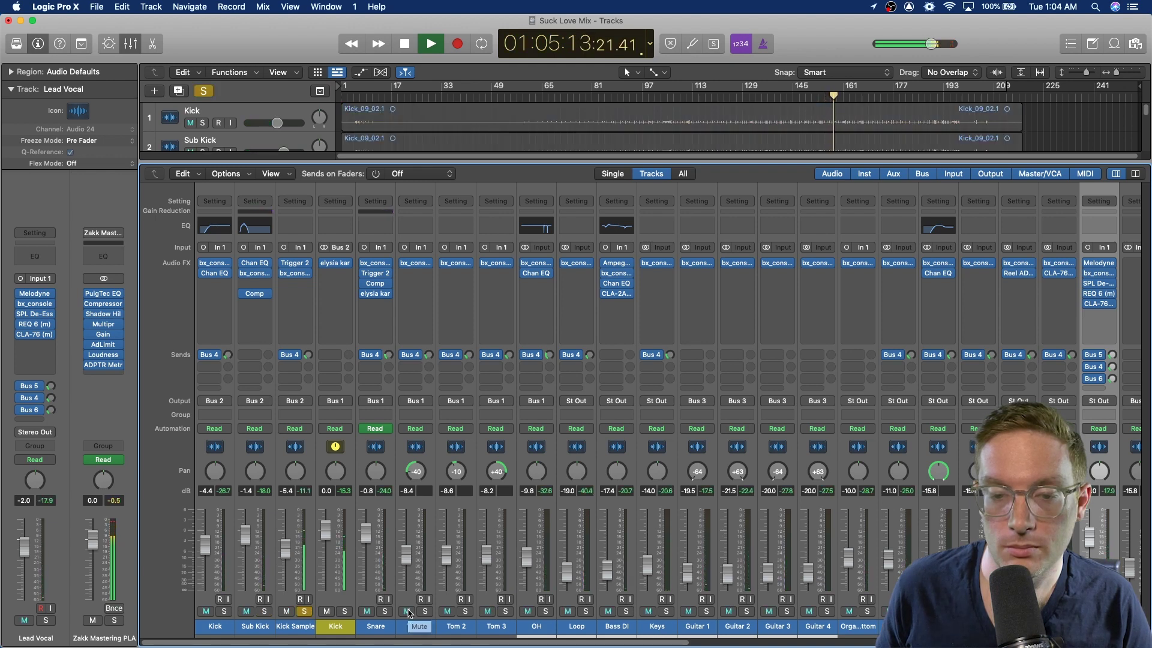
key("space")
left_click(304, 612)
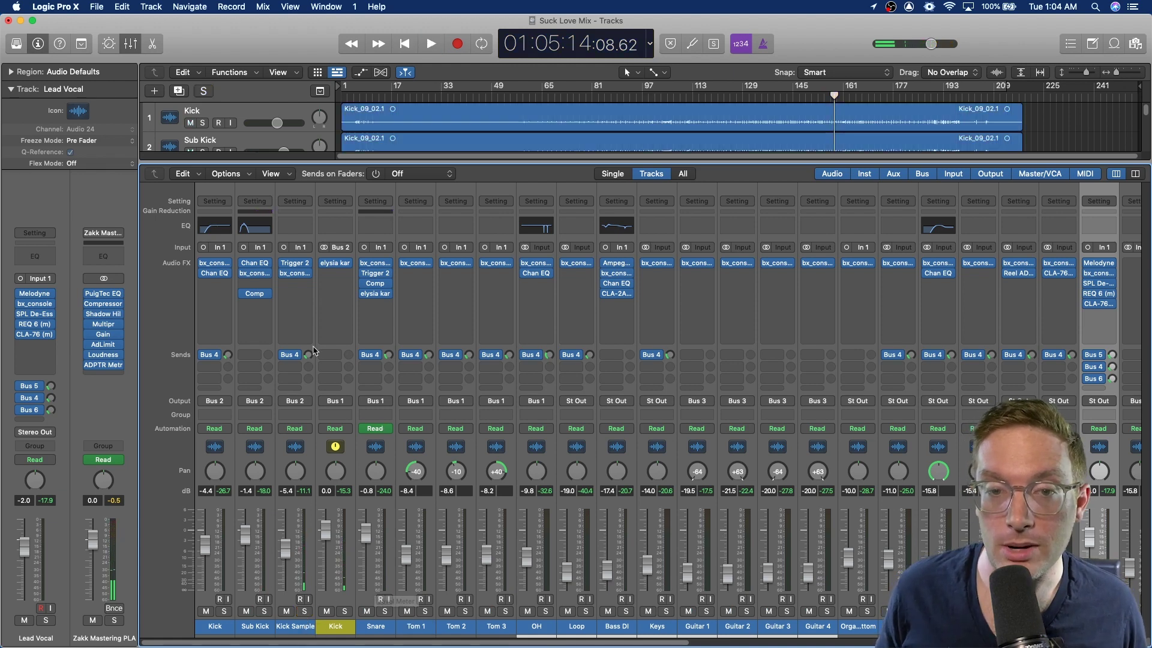
Solo the Snare channel
mouse_move(268, 274)
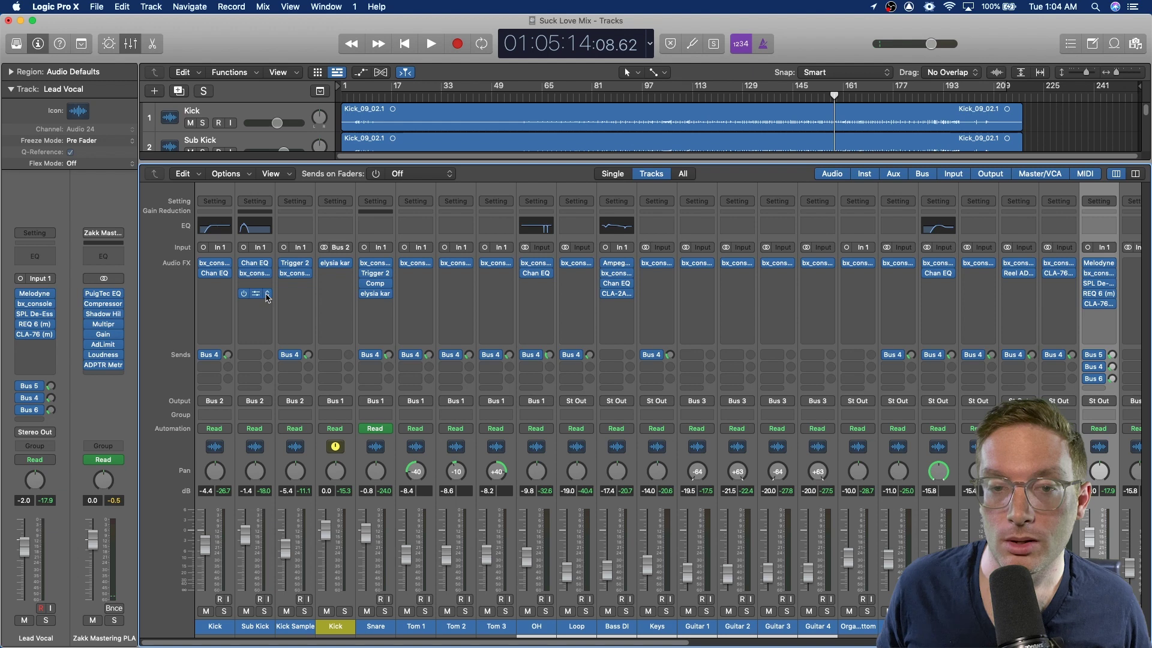
mouse_move(310, 280)
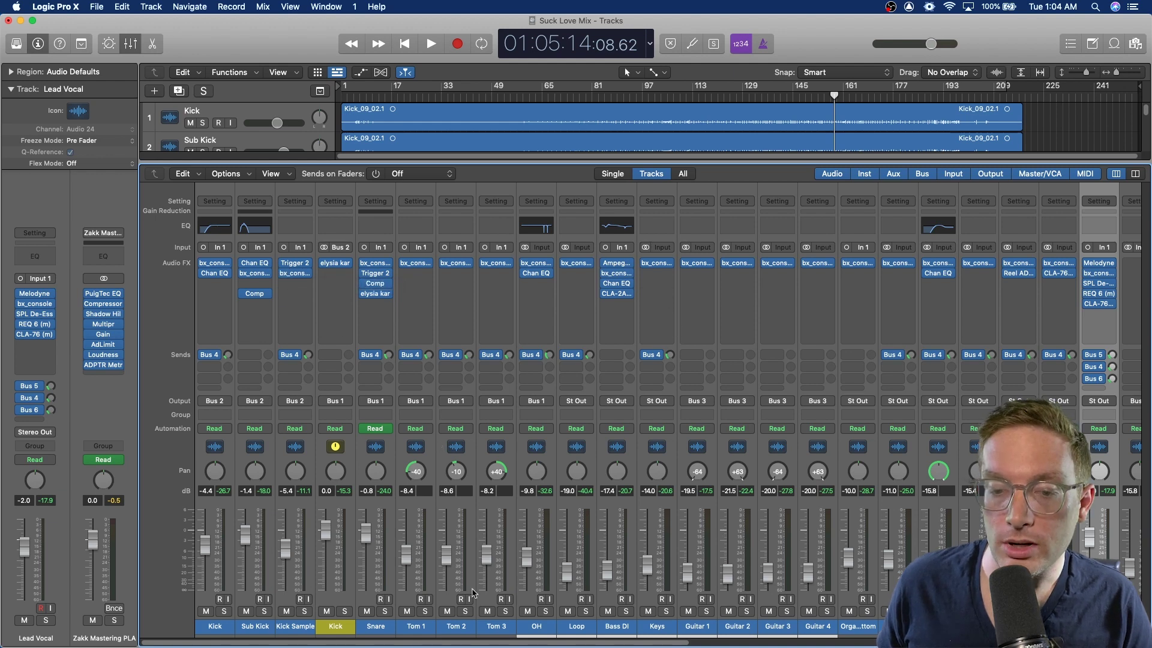
left_click(385, 611)
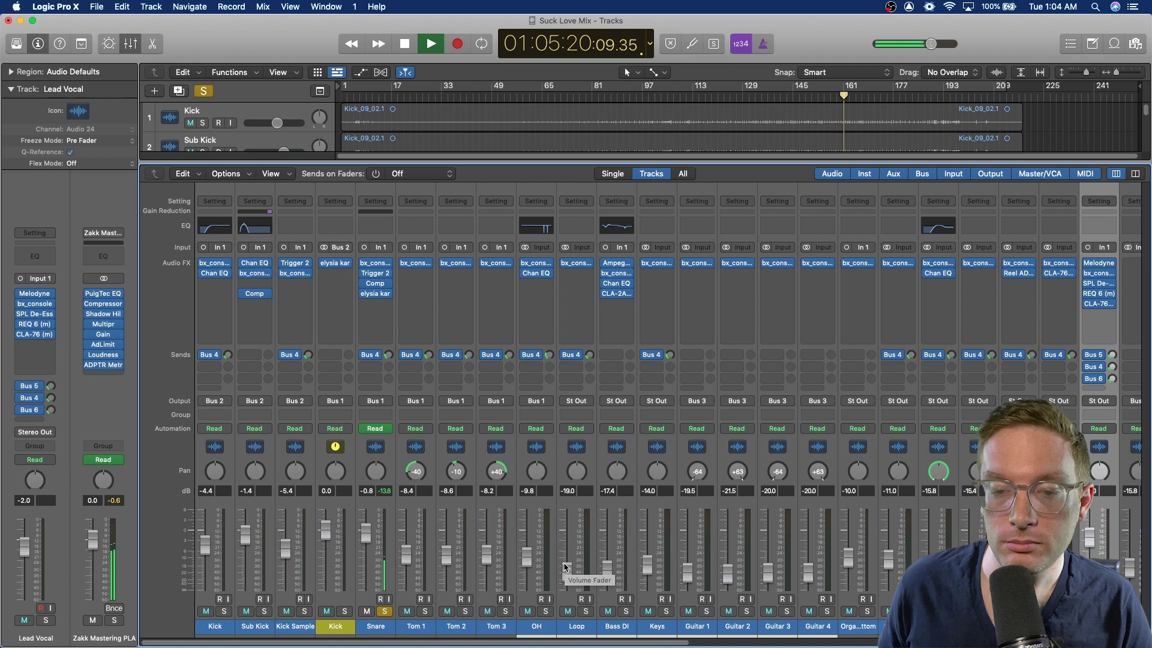
Stop playback at 01:05:20 and inspect the Snare's Trigger 2 drum-replacement settings
key("space")
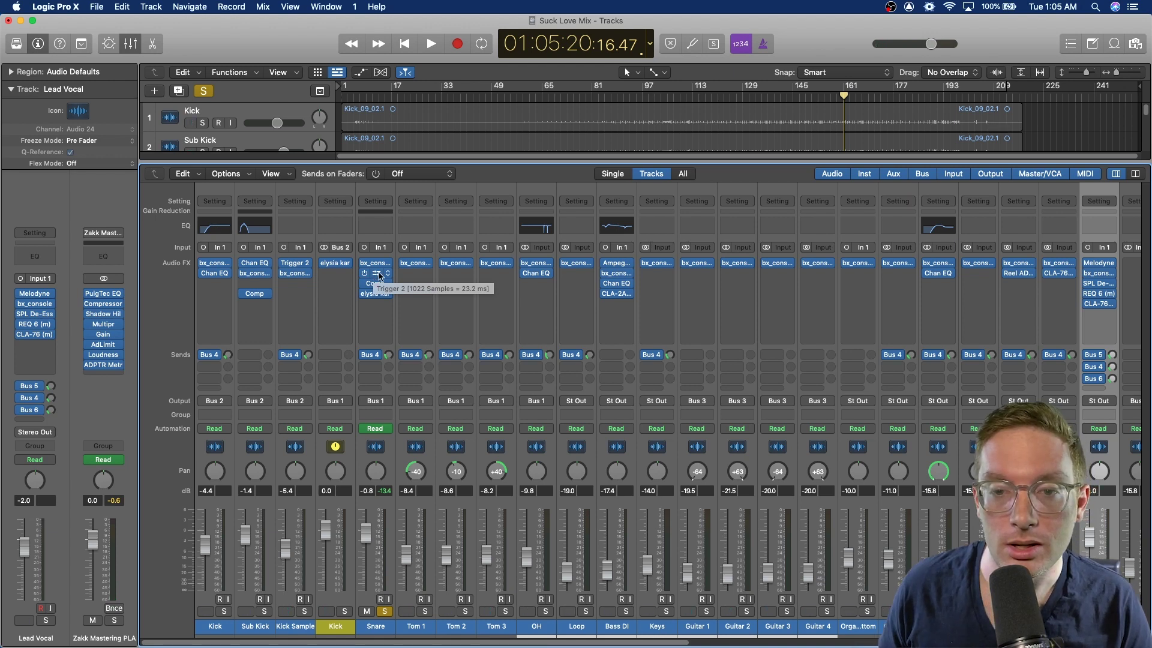
left_click(378, 274)
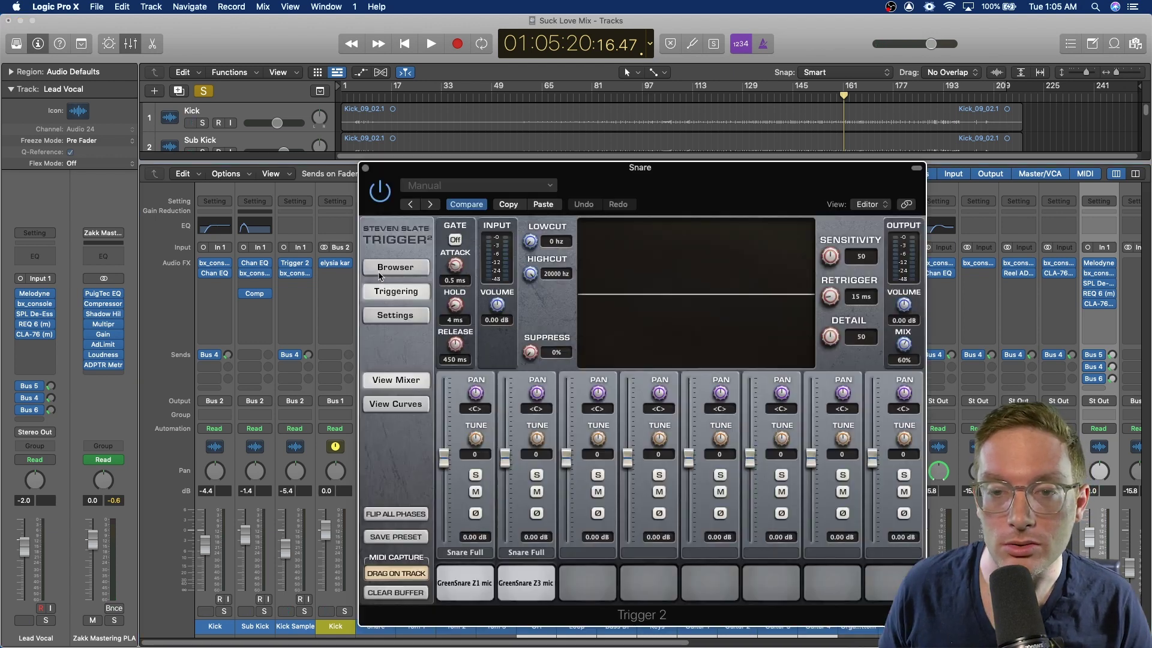
left_click(365, 170)
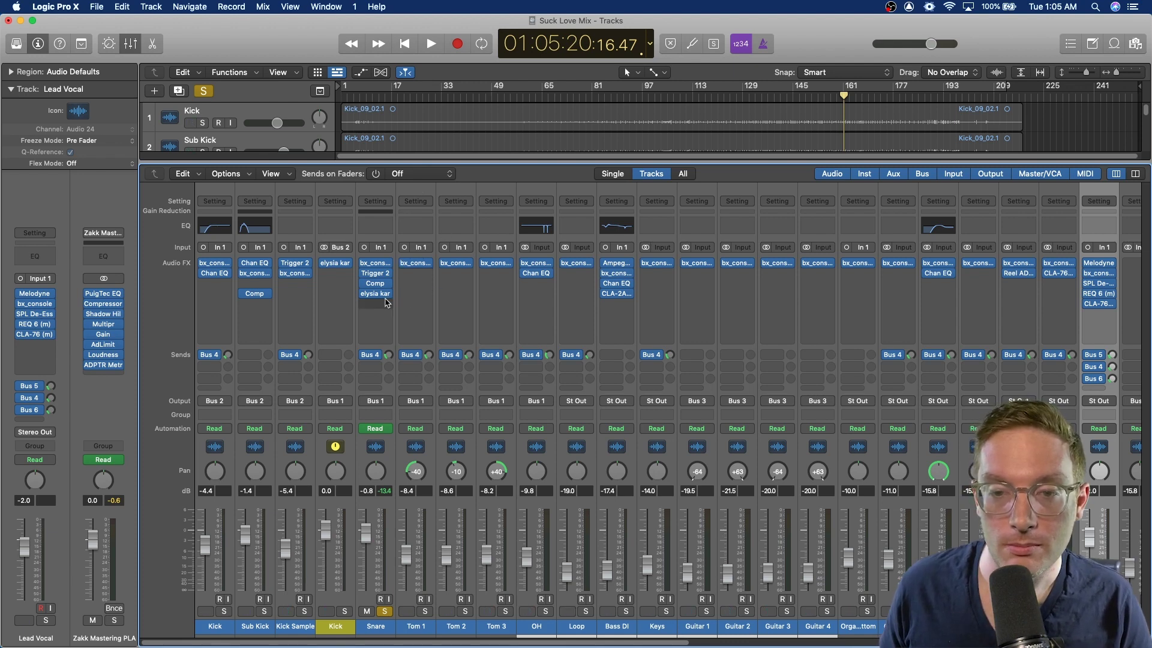
mouse_move(377, 297)
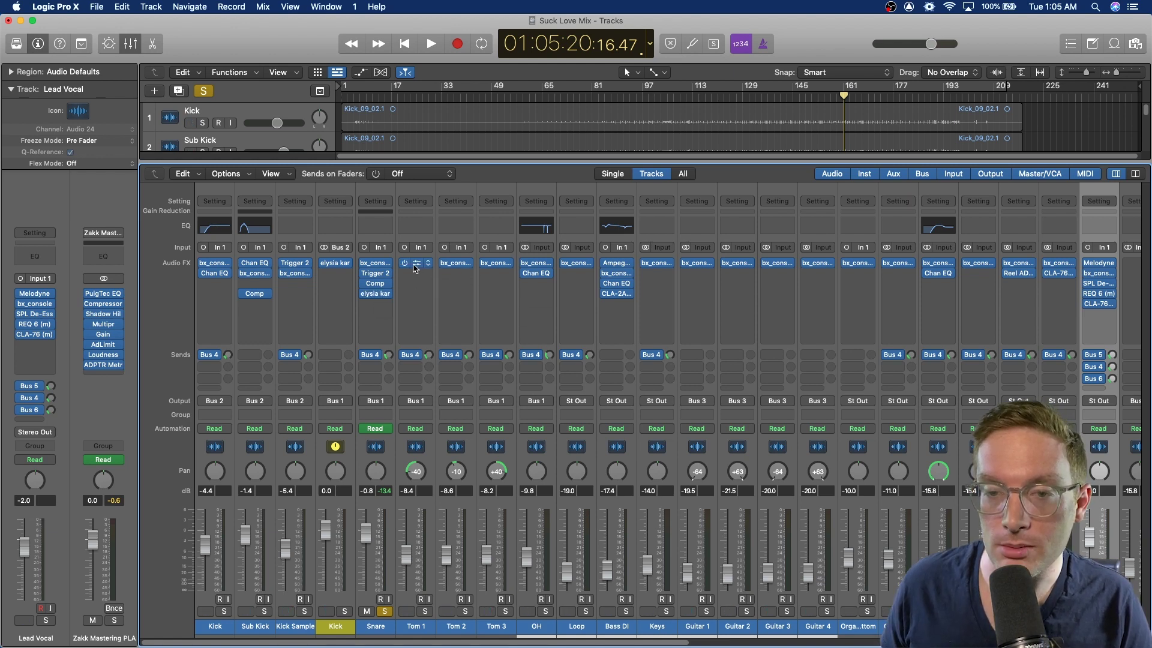
Move Tom 1's SSL 4000 E plugin window over to the right edge of the screen
mouse_move(417, 267)
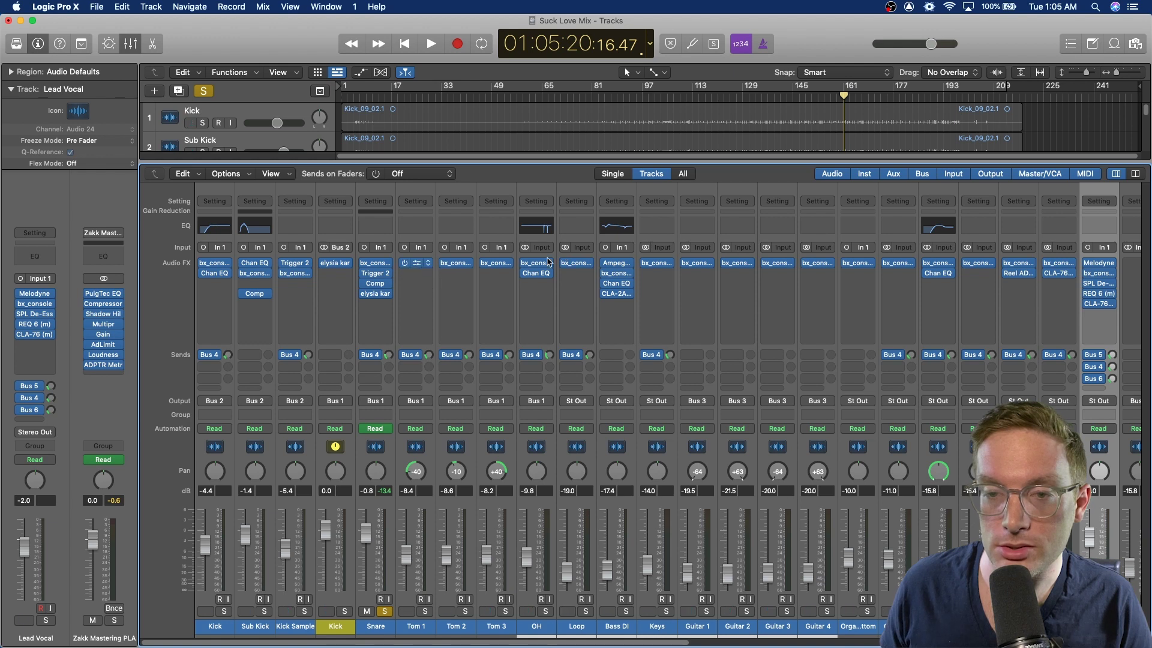
left_click_drag(588, 163, 807, 81)
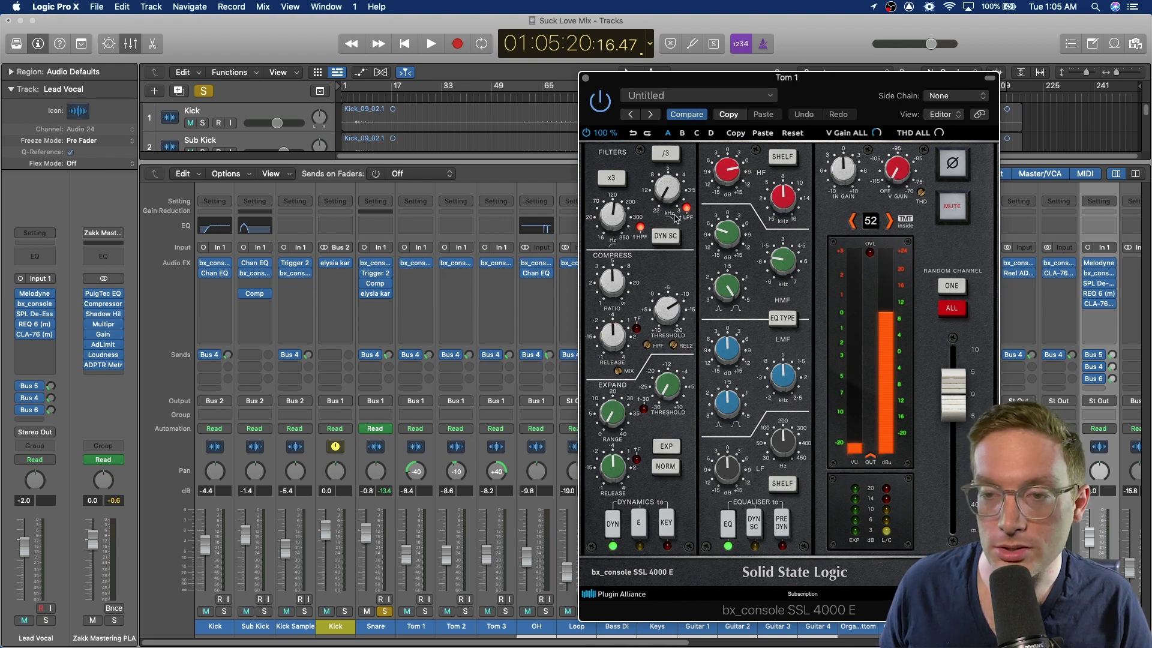
left_click_drag(827, 87, 886, 87)
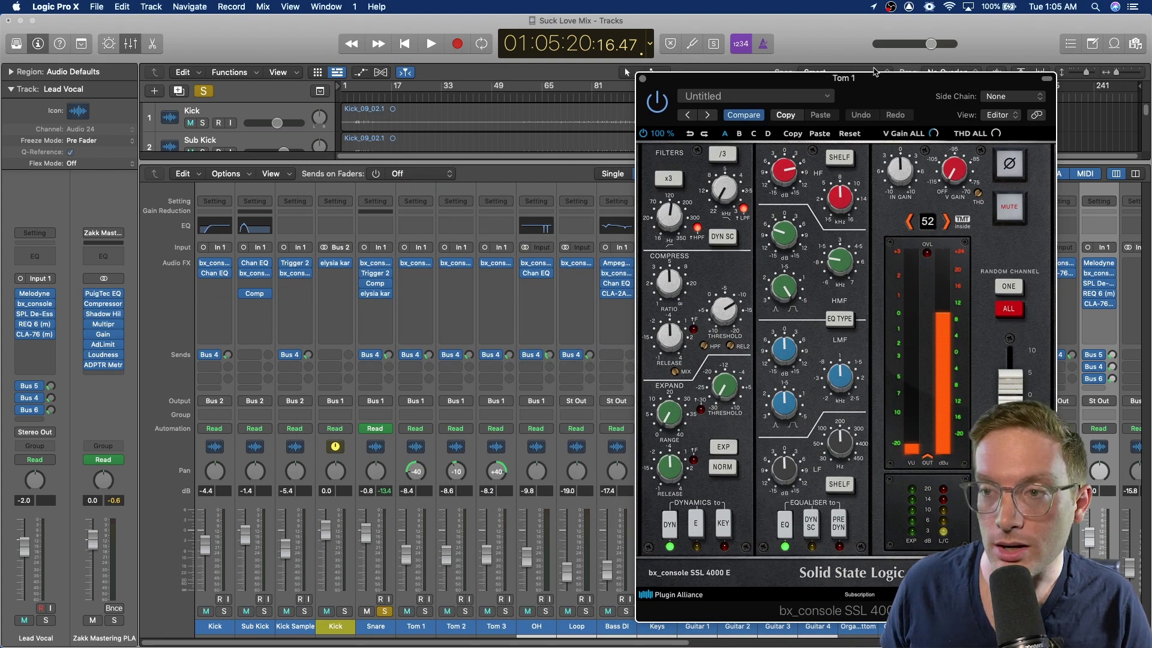
left_click_drag(879, 78, 383, 57)
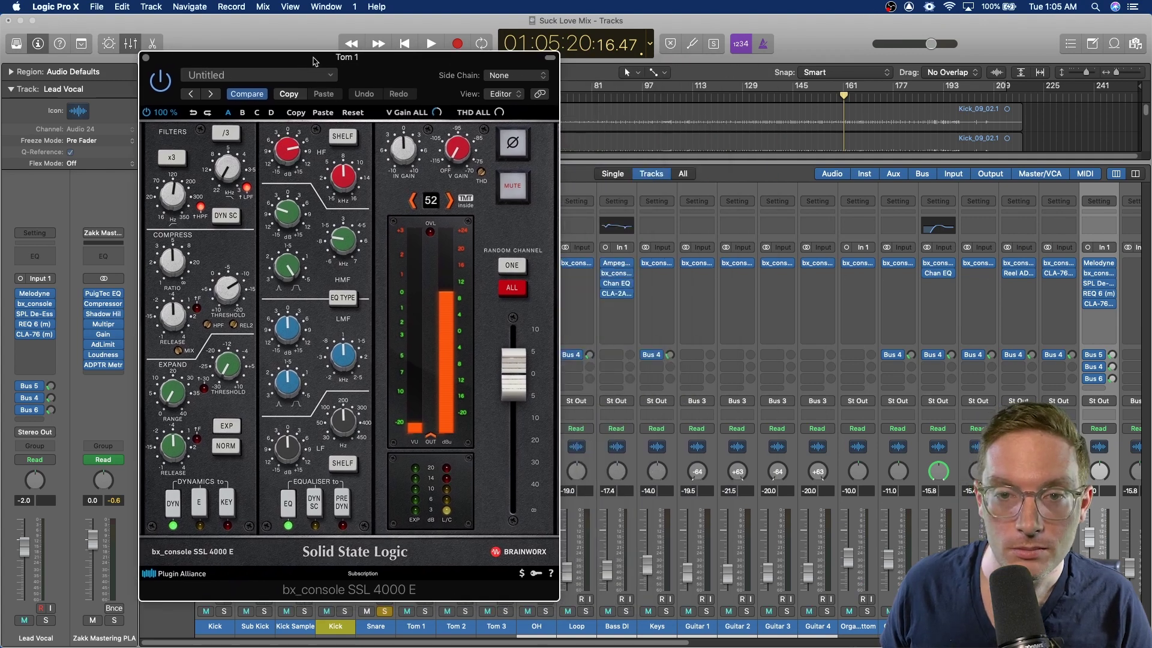
left_click_drag(313, 62, 520, 78)
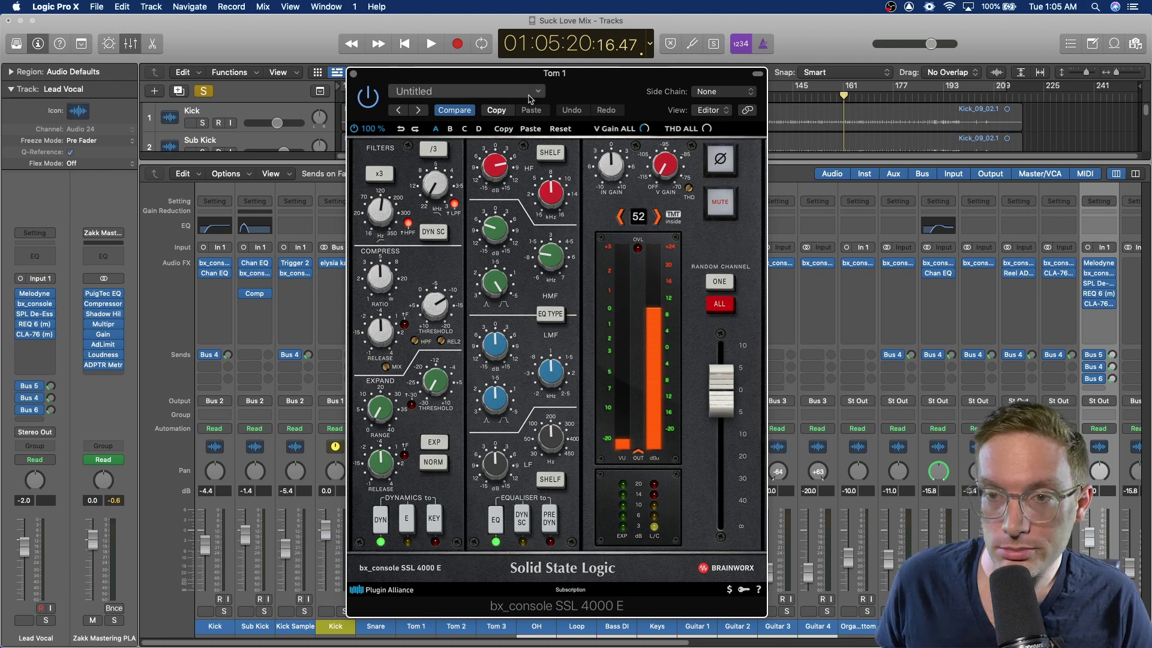
left_click_drag(449, 76, 390, 83)
left_click_drag(320, 83, 766, 63)
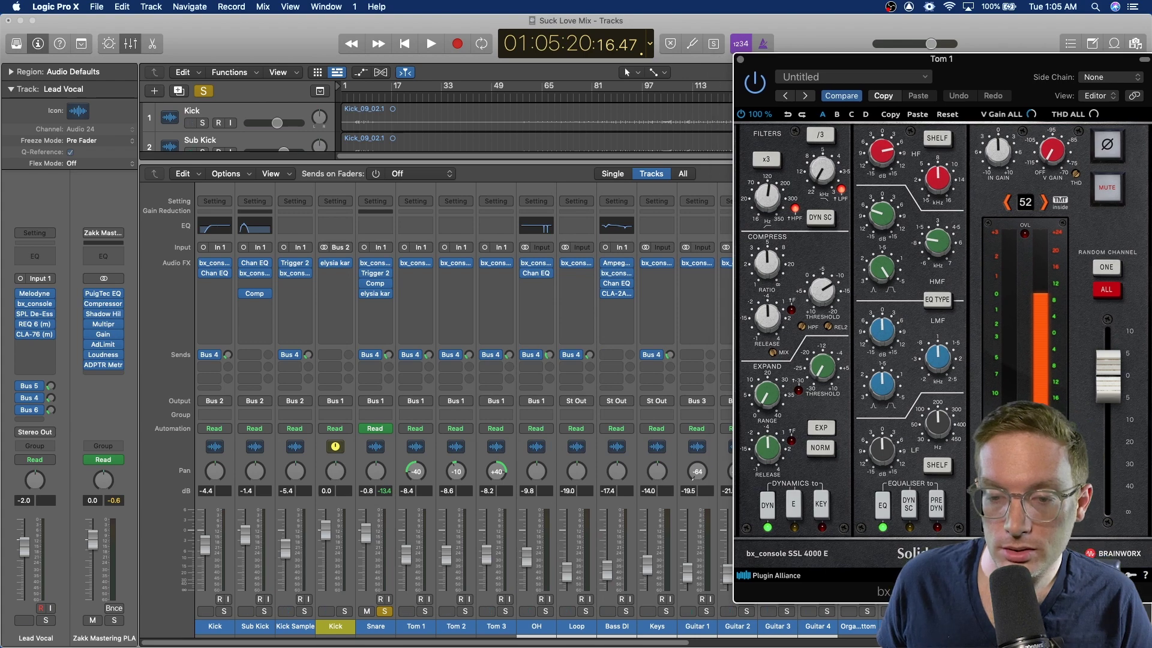
Swap the Snare solo for Tom 1 and Tom 2, and play the toms
left_click(385, 611)
left_click(425, 611)
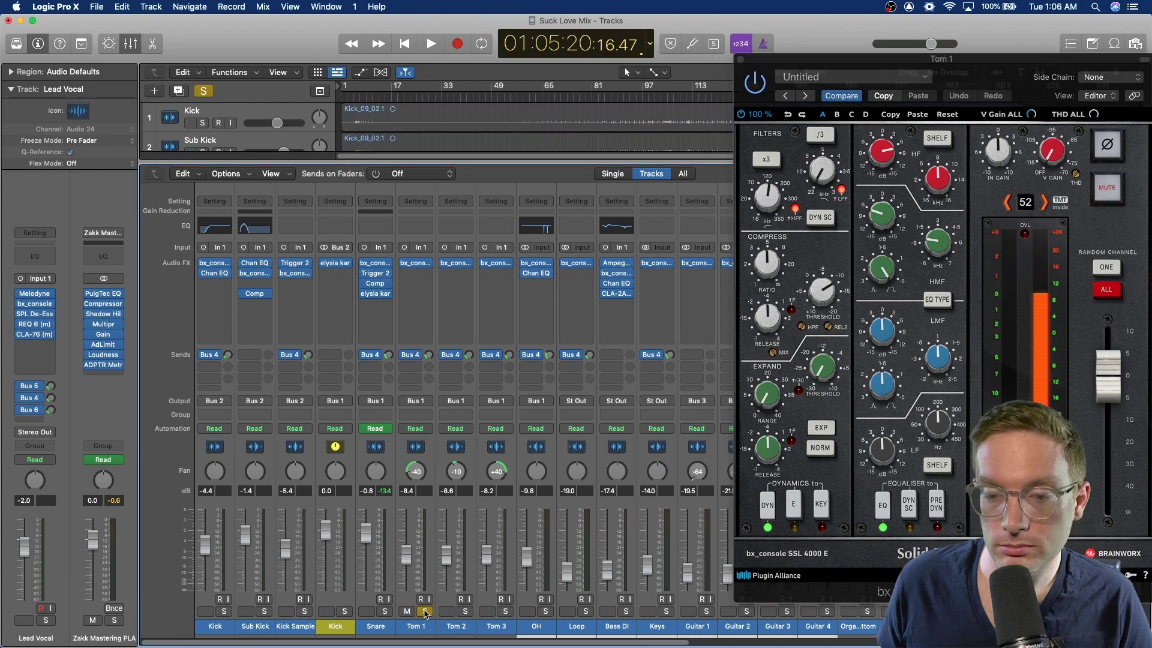
left_click(466, 612)
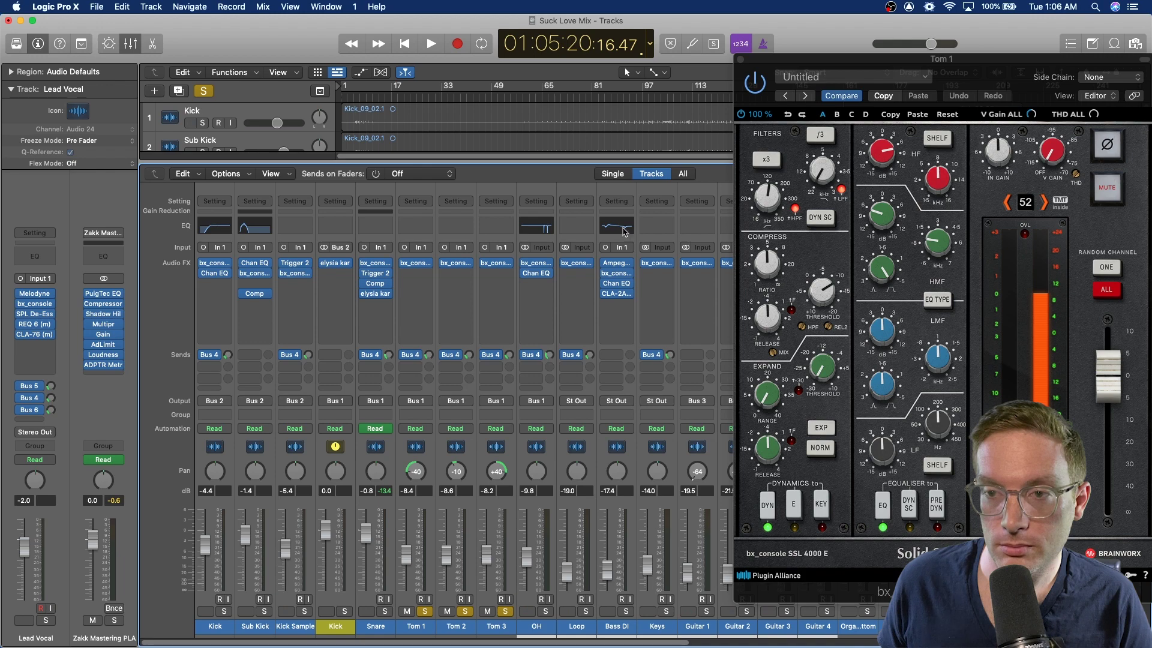
key("space")
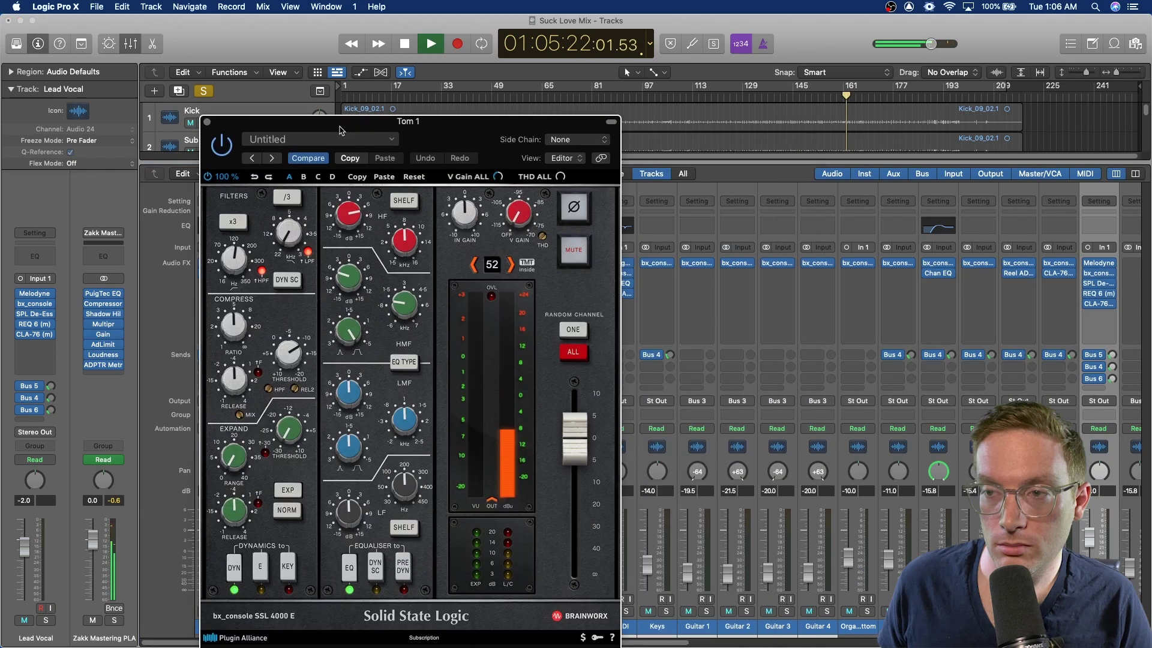
Jump ahead to bar 171, stop, close Tom 1's console plugin, and restore the mixer
key("x")
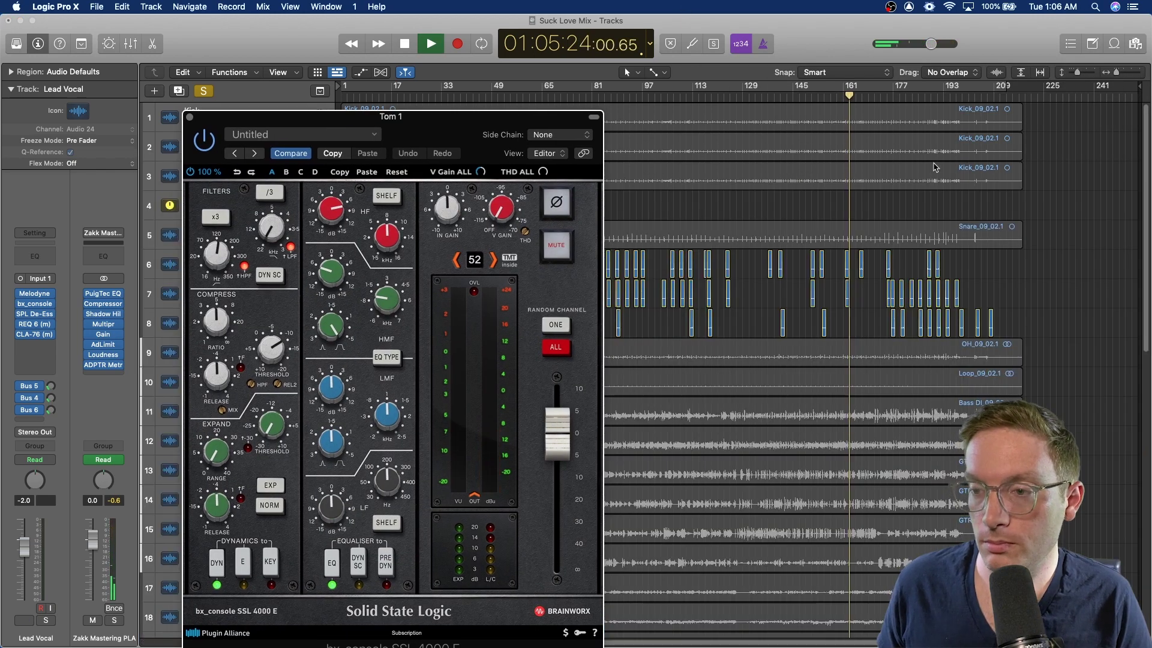
left_click(890, 99)
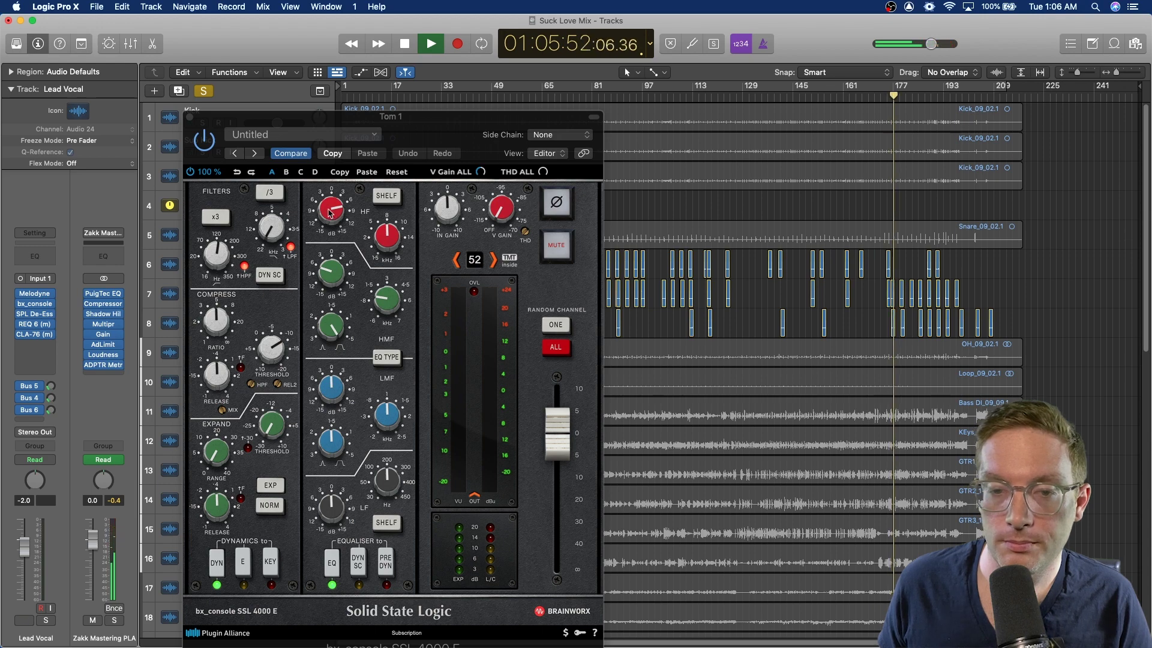
key("space")
left_click(190, 118)
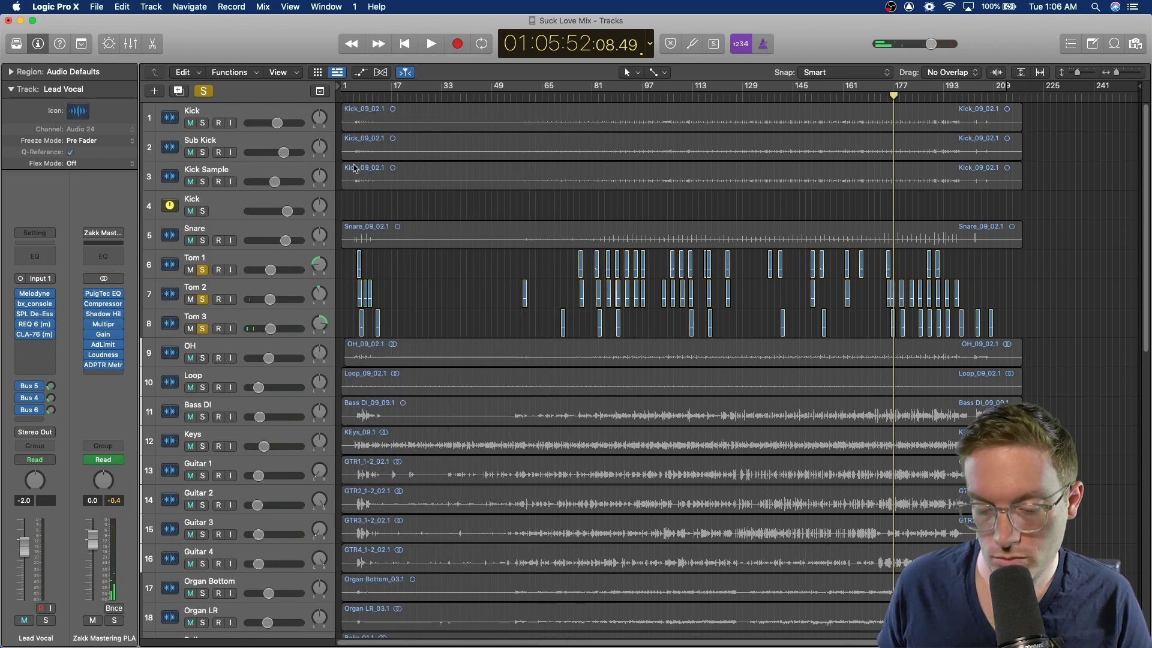
key("x")
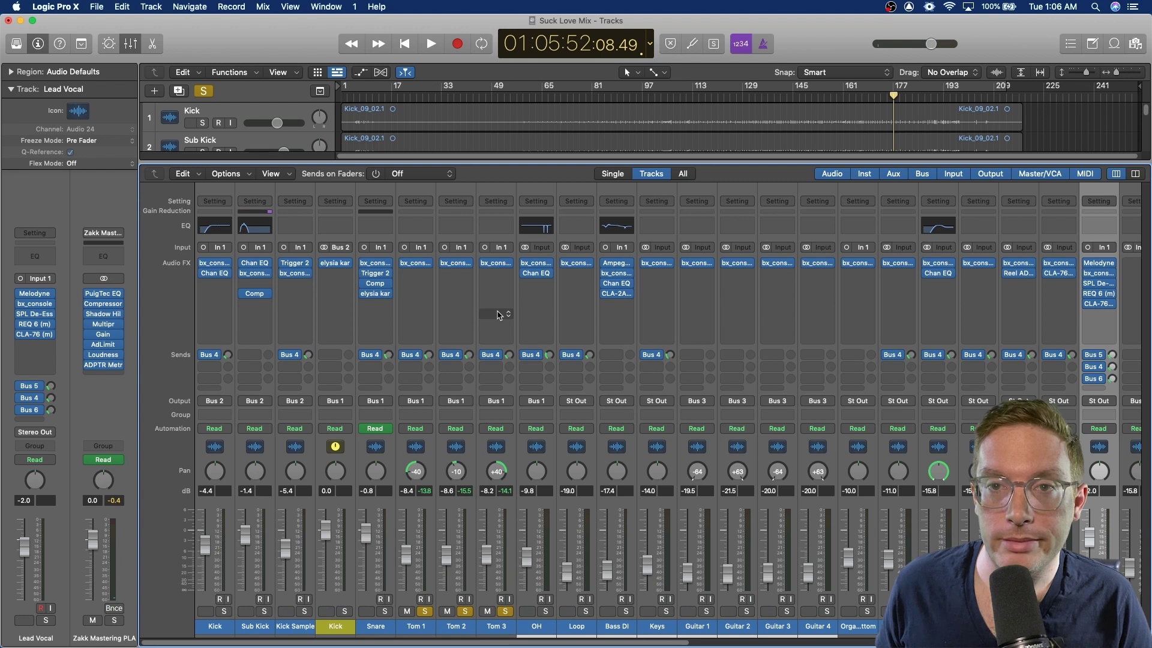
Review the Tom 2 and Tom 3 console settings, including Tom 3's 1.0k Hz HMF, then unsolo both toms
left_click(456, 264)
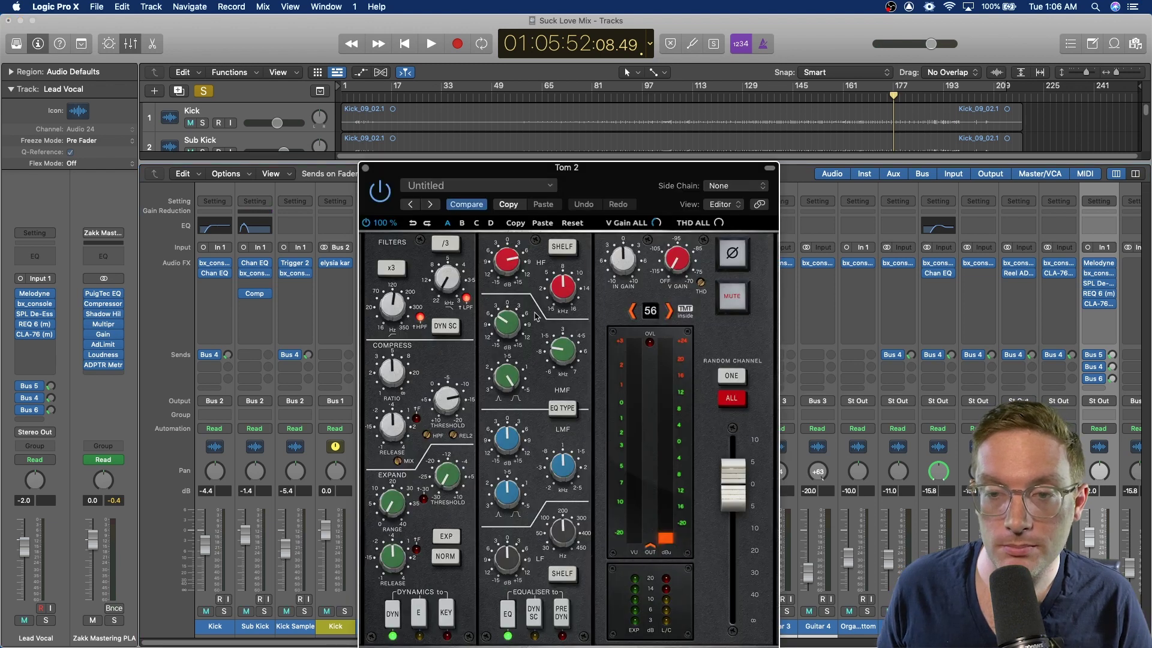
left_click(366, 170)
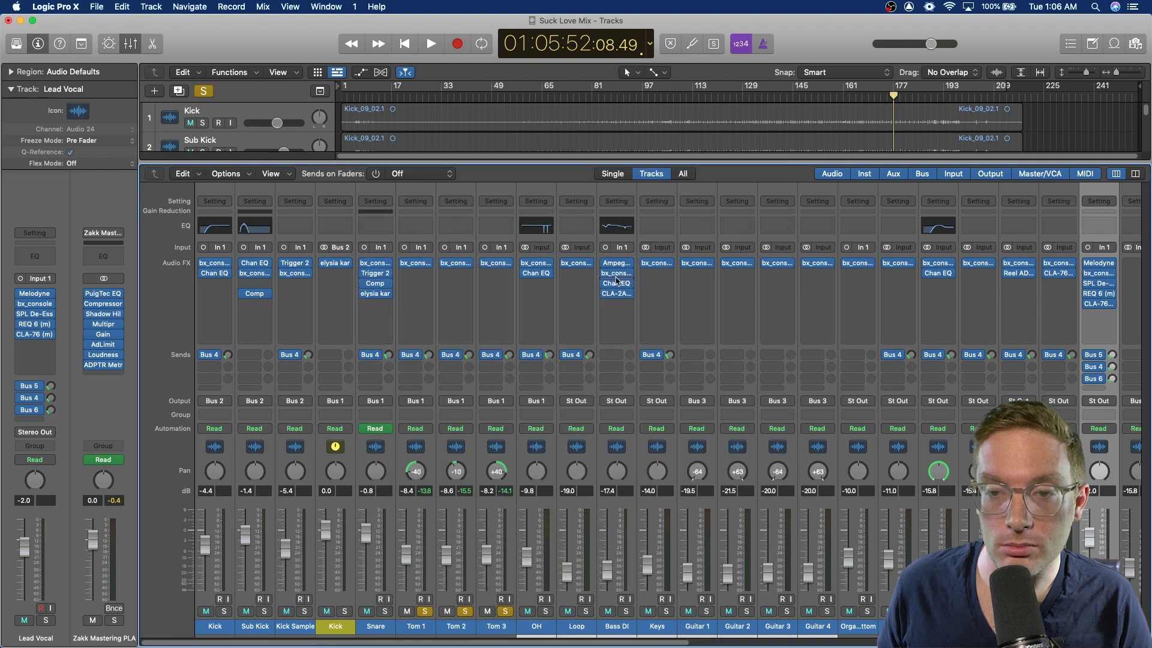
left_click(498, 265)
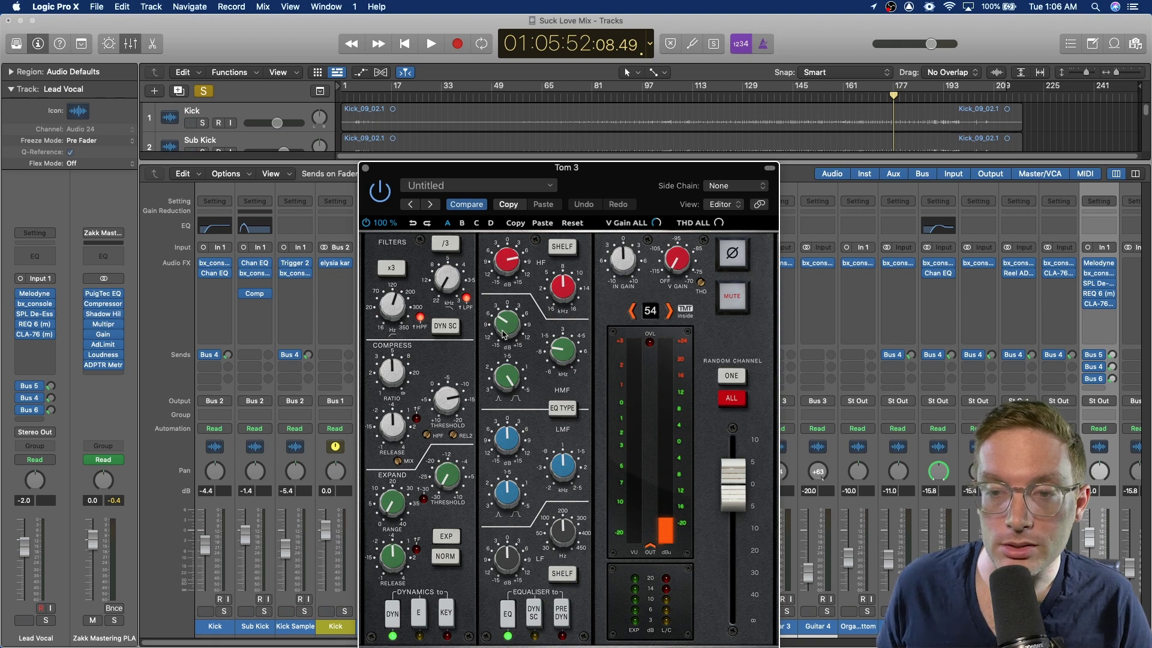
left_click(564, 357)
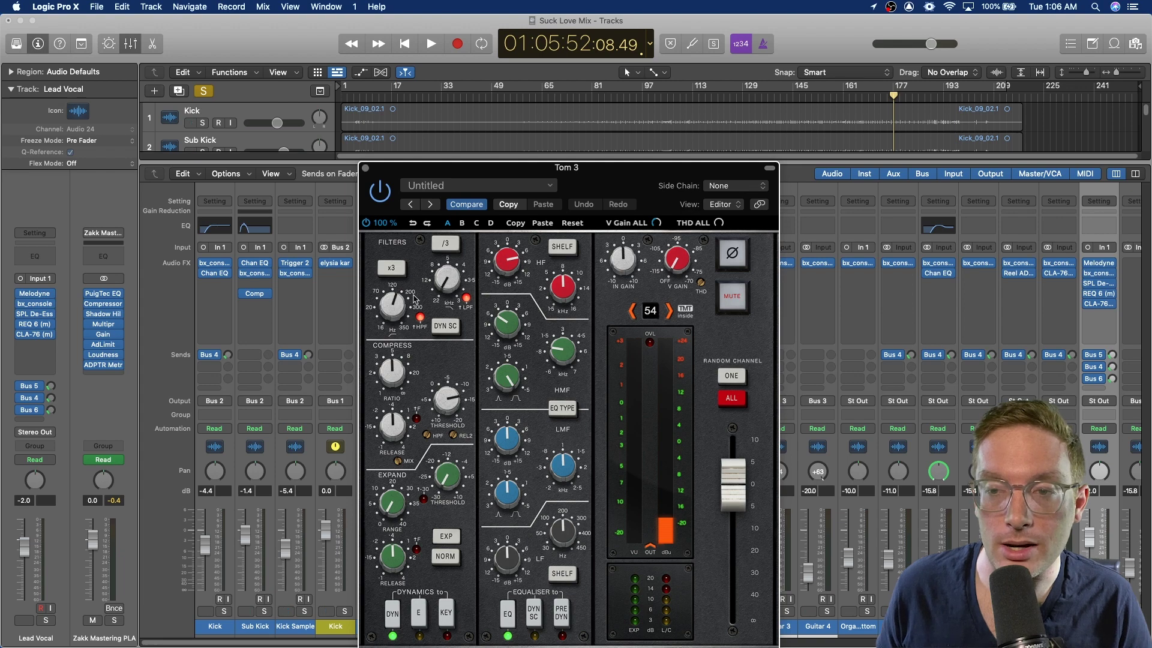
left_click(366, 169)
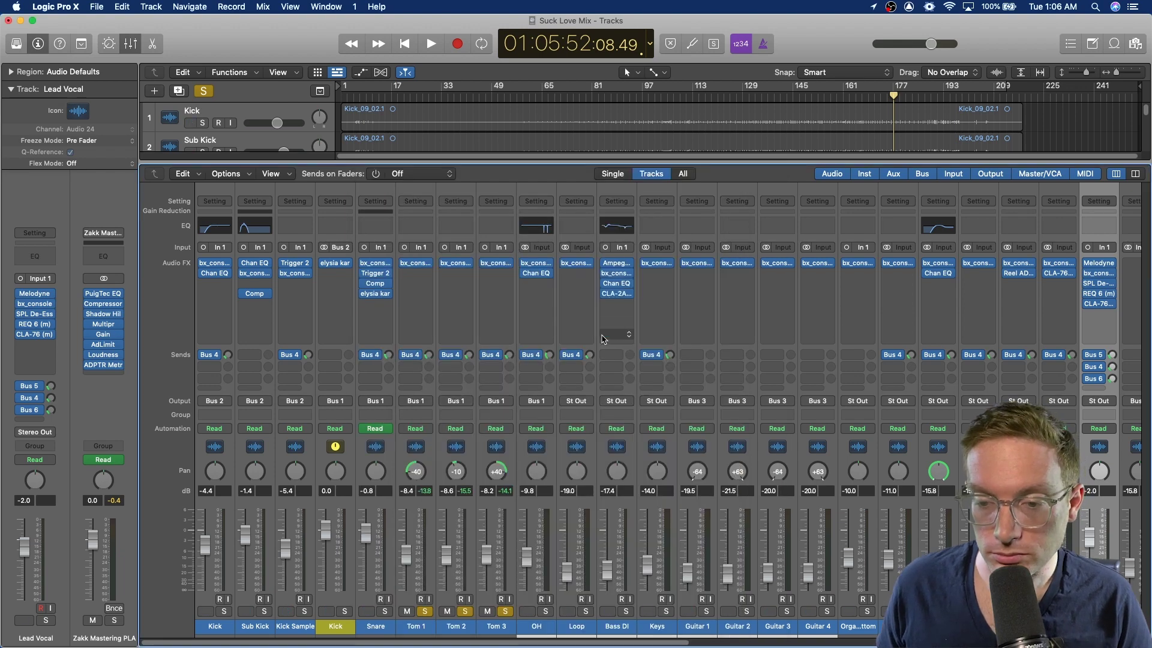
left_click(463, 612)
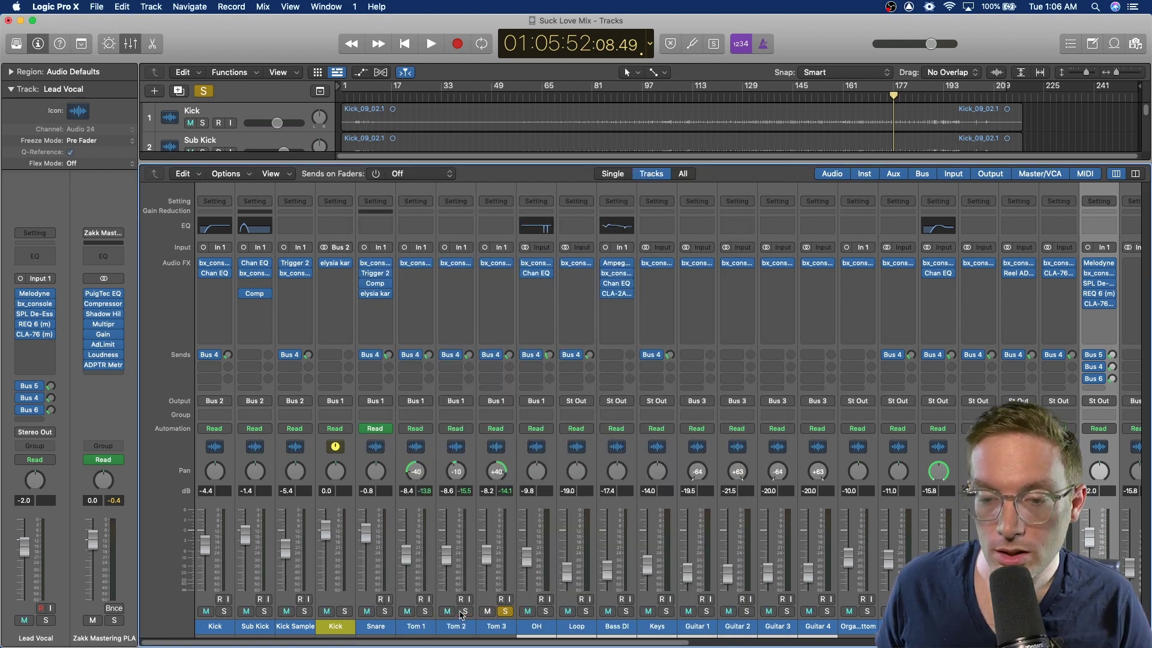
left_click(502, 612)
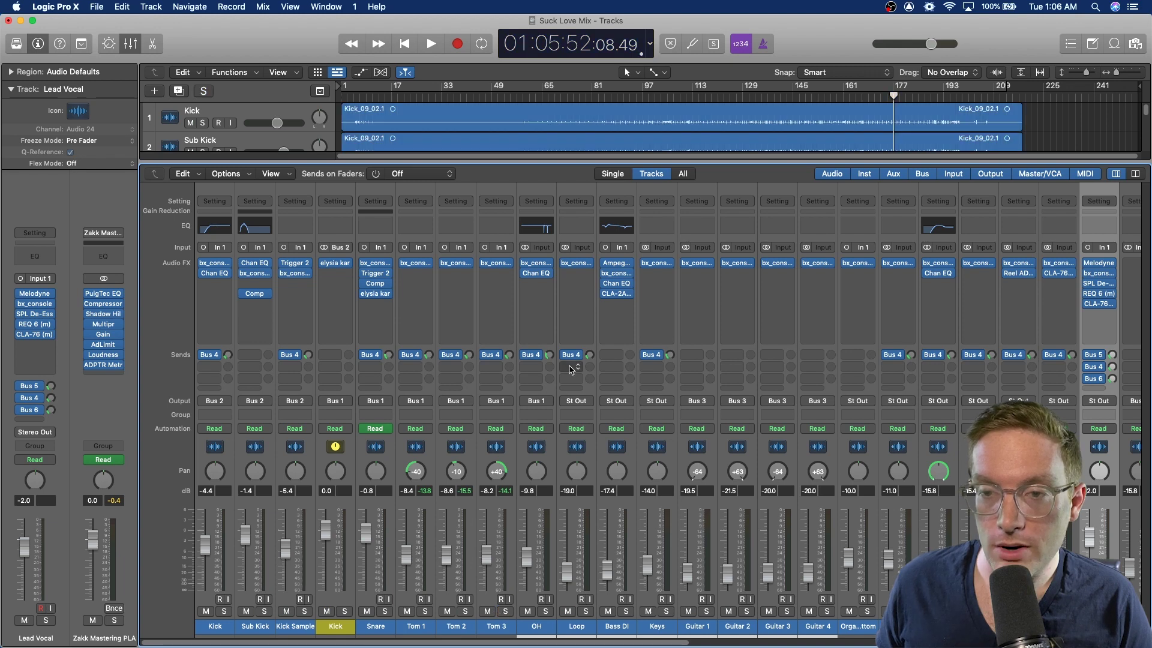
Solo the overheads, play from bar 127, and set their bx_console LMF to 492 Hz
left_click(739, 93)
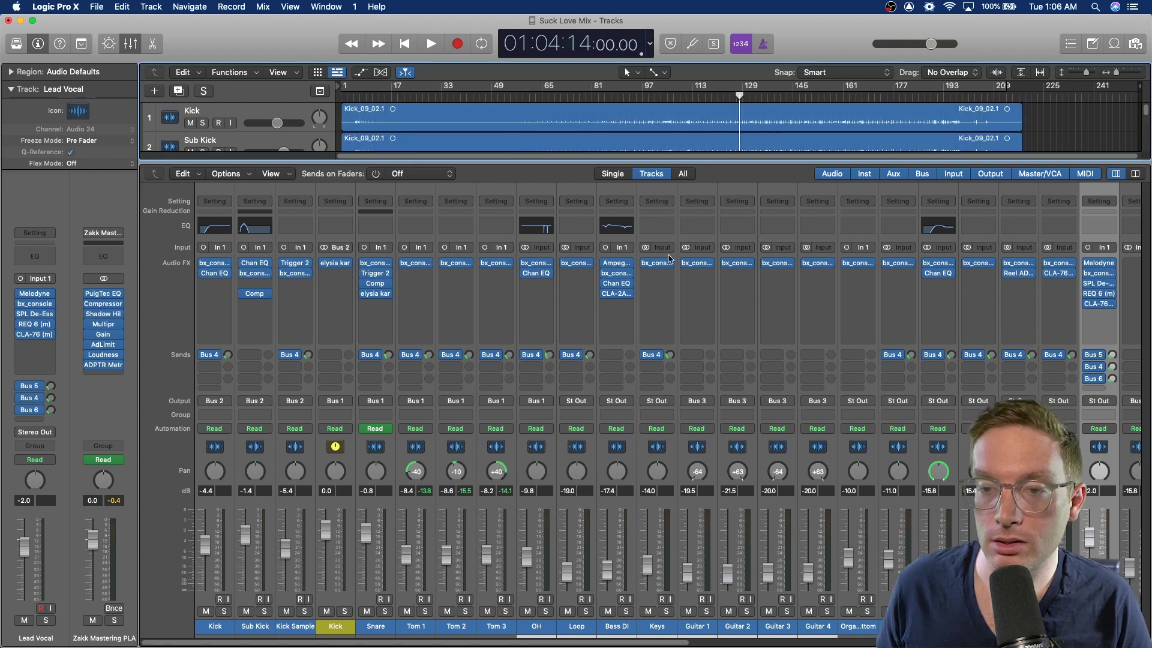
left_click(544, 611)
key("space")
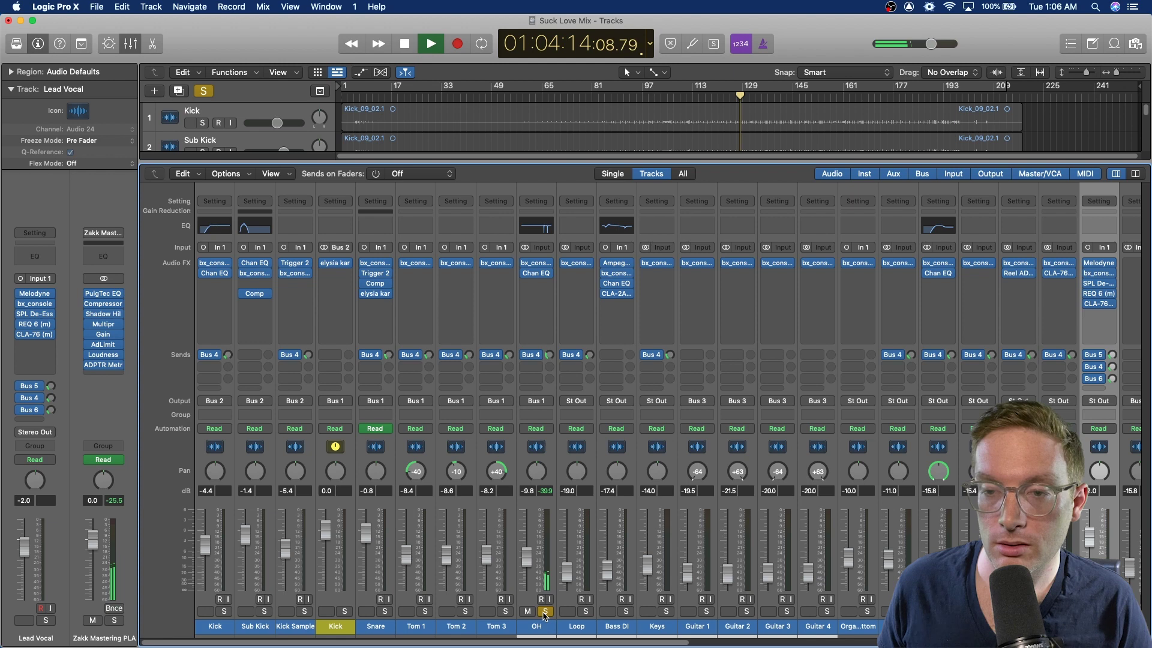
left_click(536, 263)
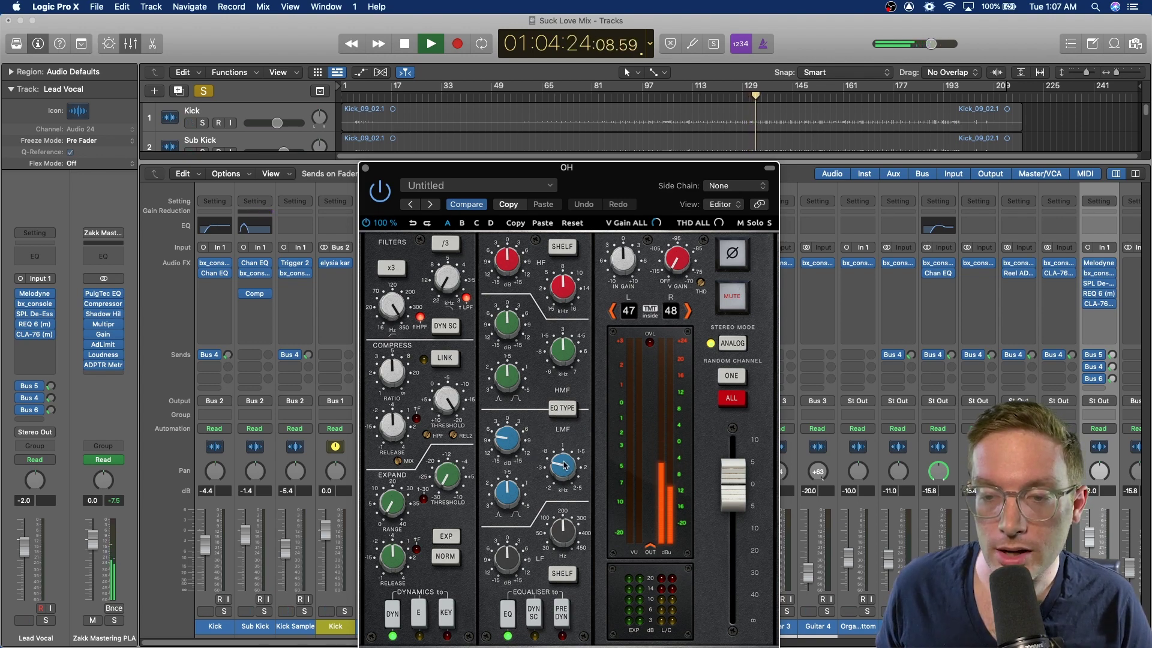
left_click_drag(573, 468, 564, 465)
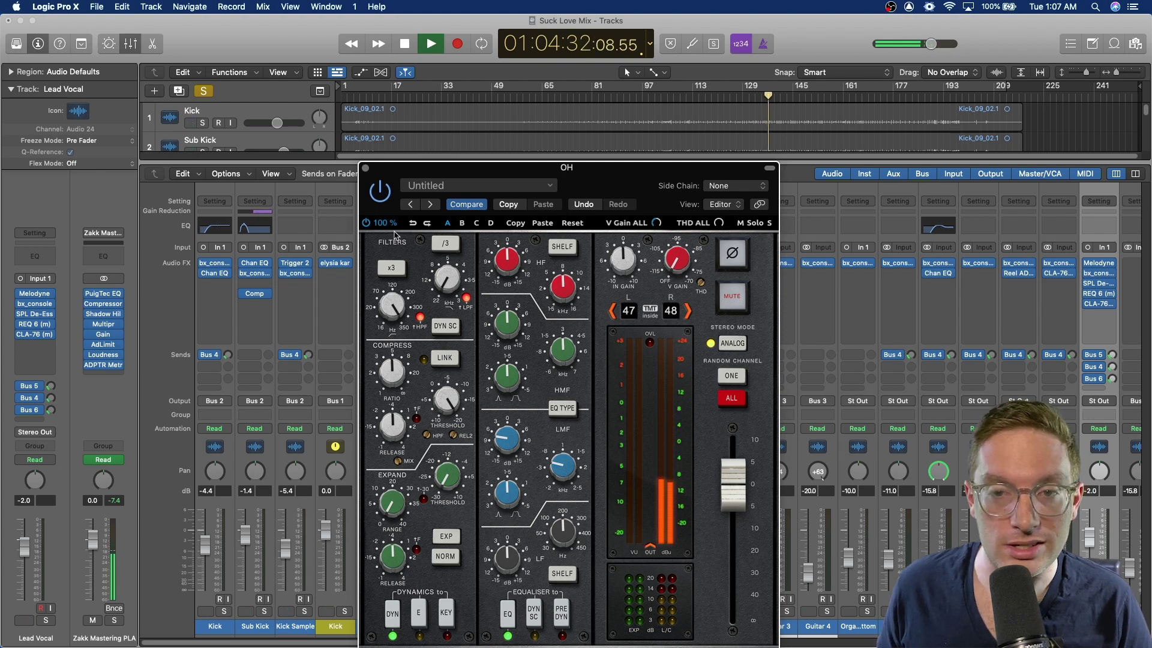
left_click(366, 169)
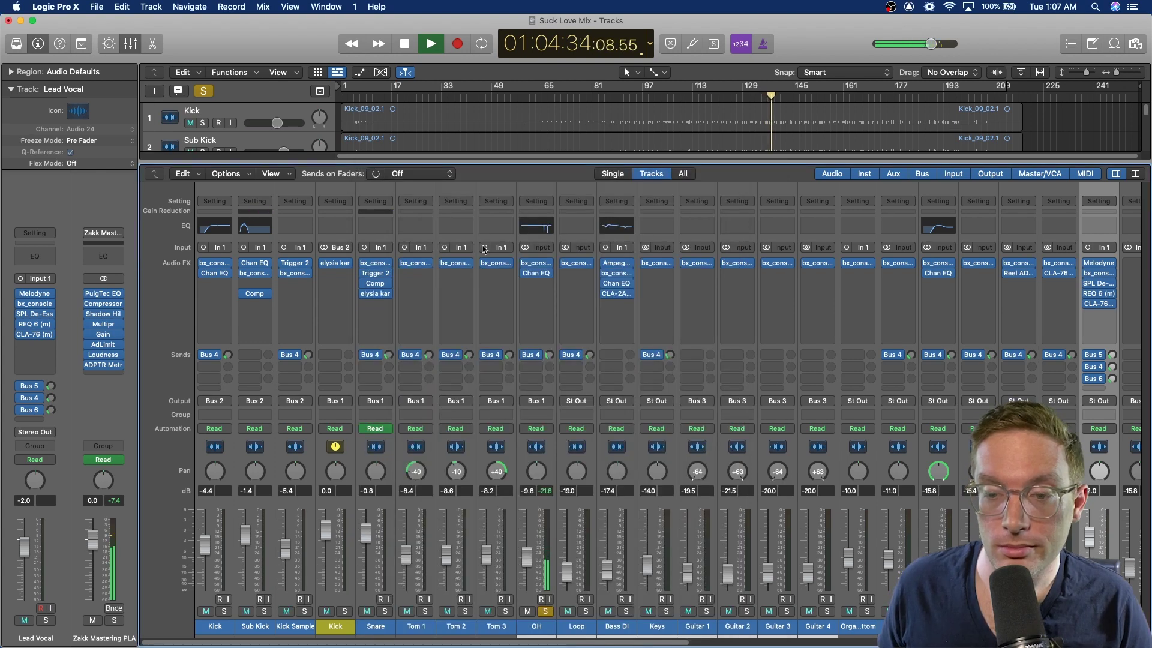
Review the overheads' notched Channel EQ, then clear the OH solo
mouse_move(535, 276)
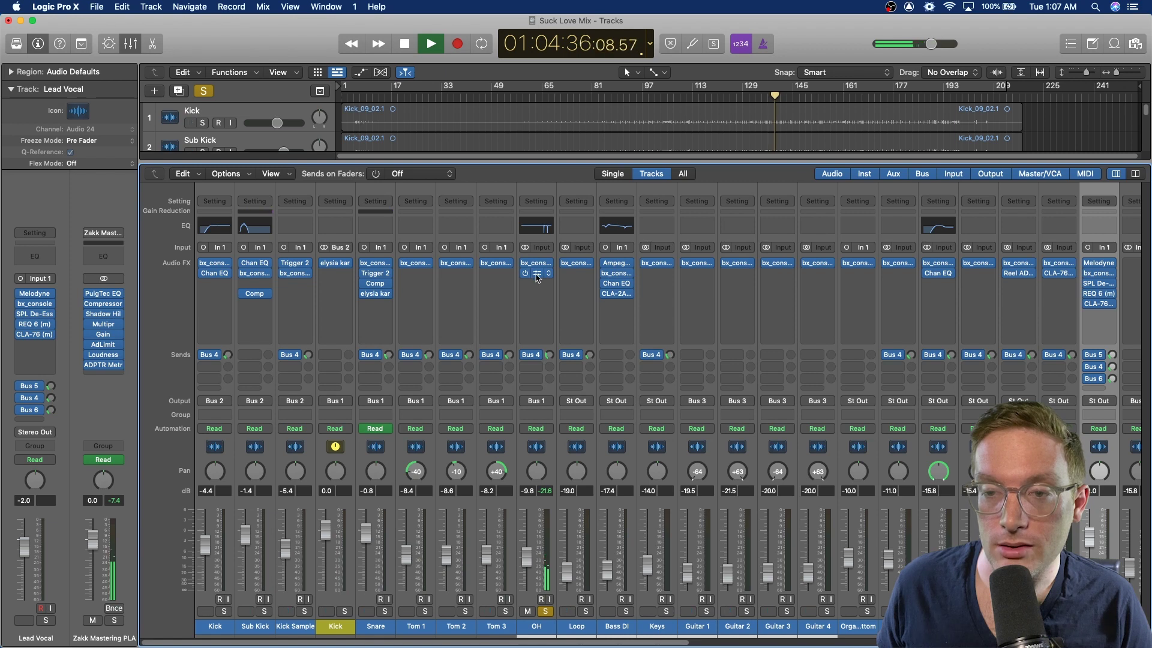
left_click(537, 277)
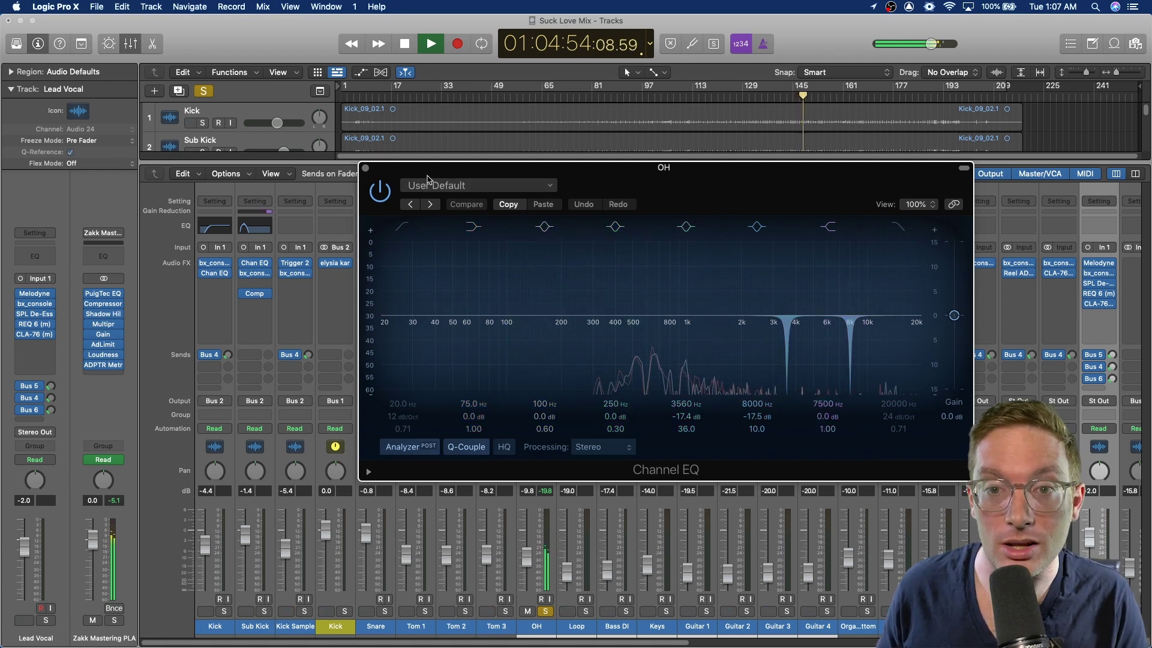
key("super+w")
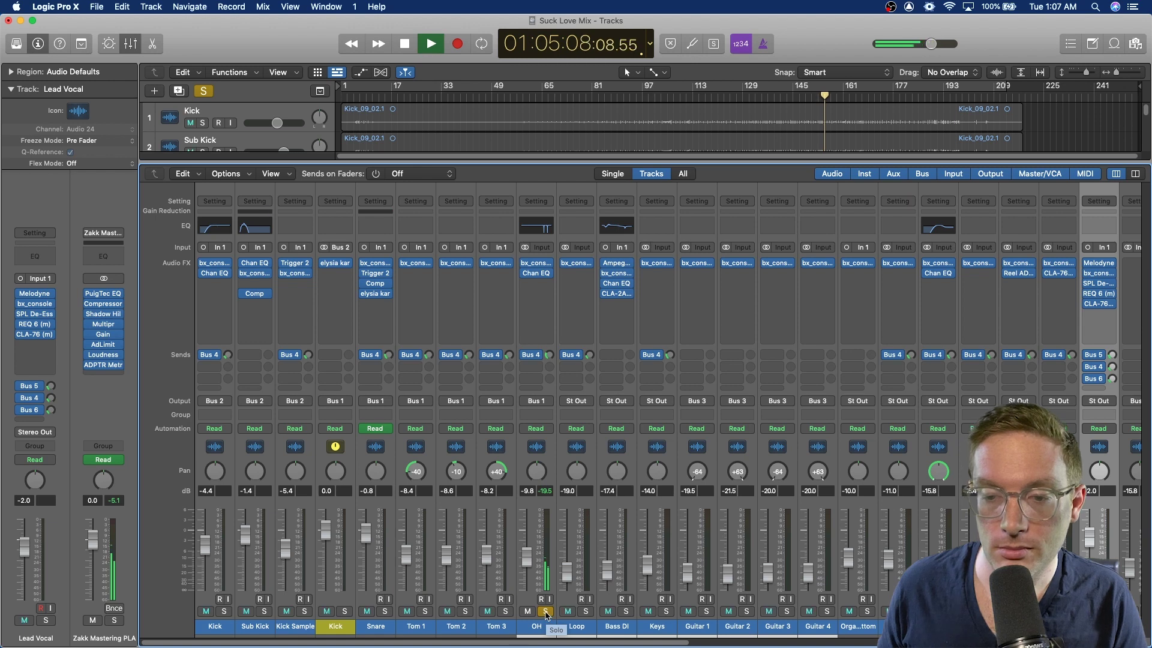
left_click(546, 612)
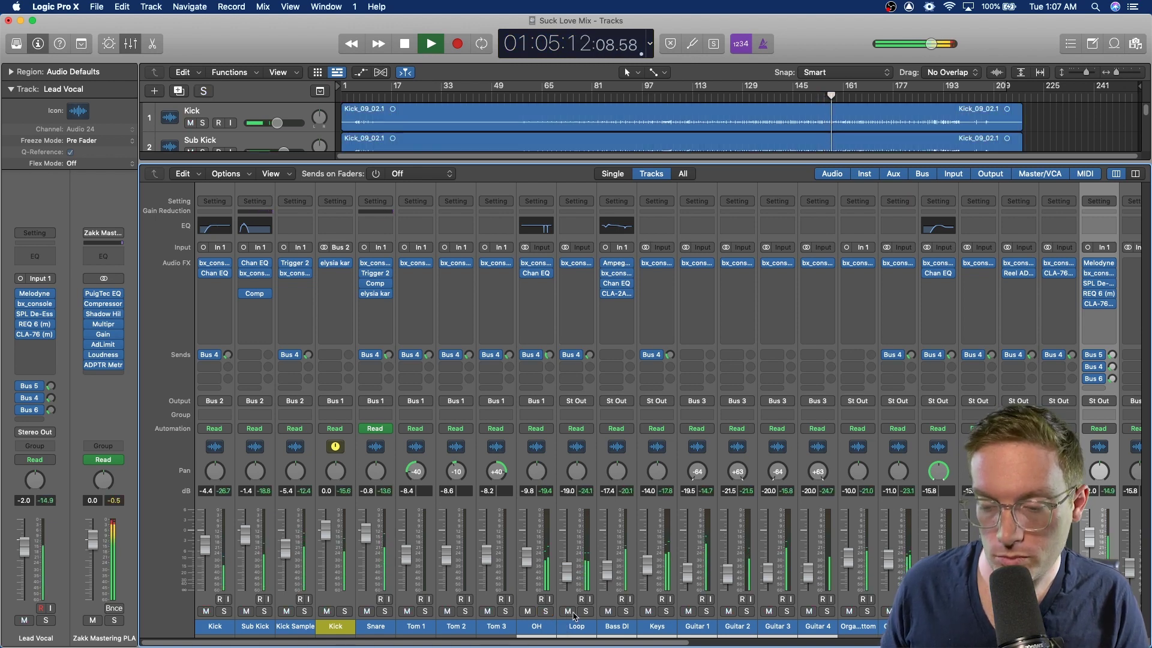
Stop playback, solo Loop, review its SSL 4000 E console plugin, then unsolo it
key("space")
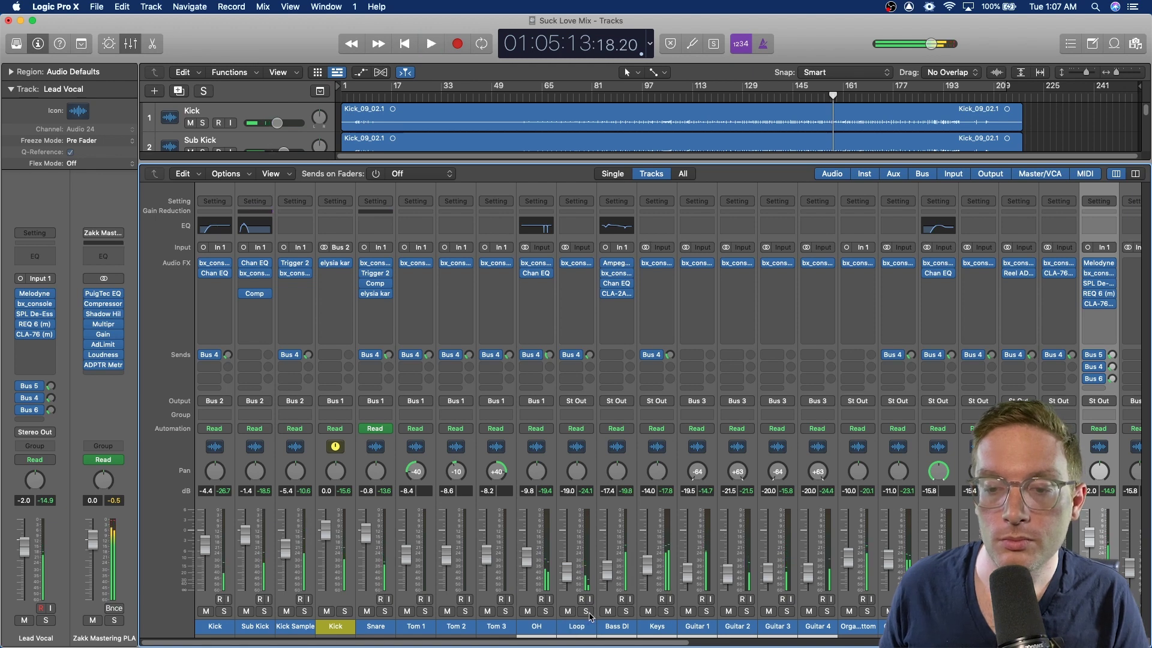
left_click(586, 612)
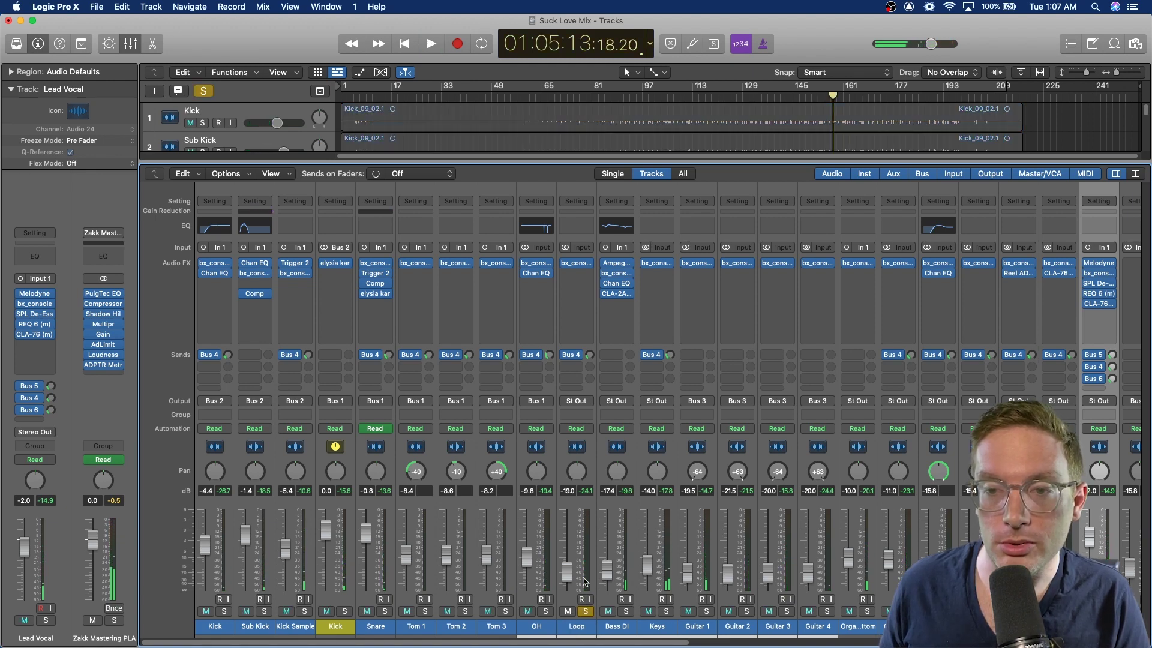
left_click(577, 264)
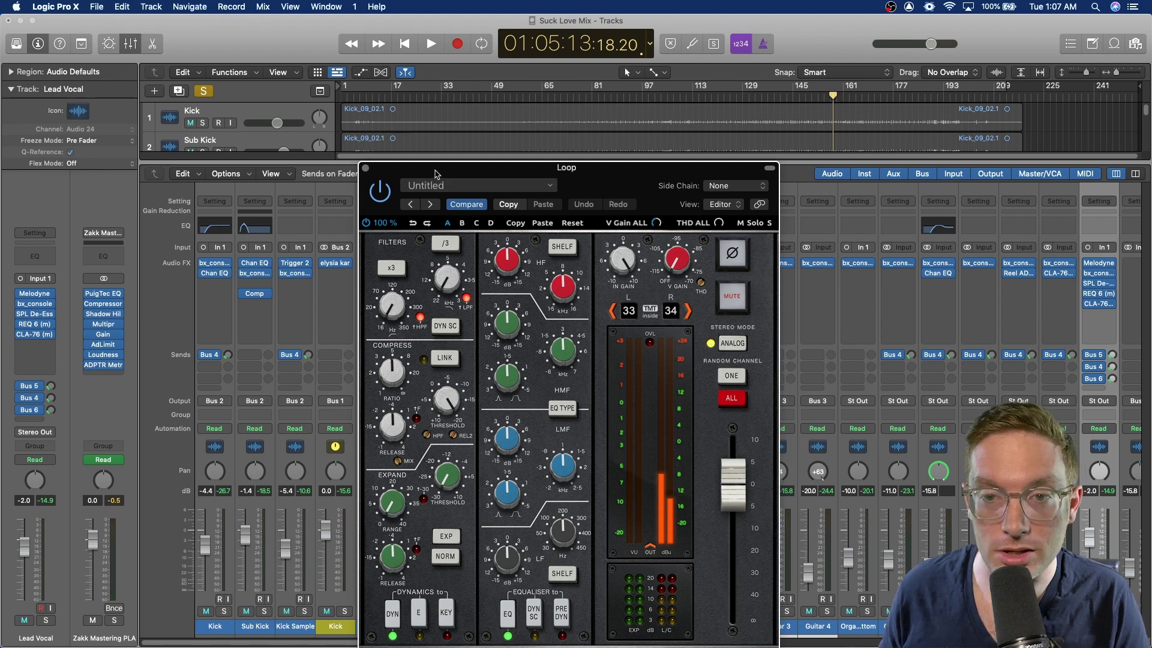
left_click_drag(437, 170, 466, 125)
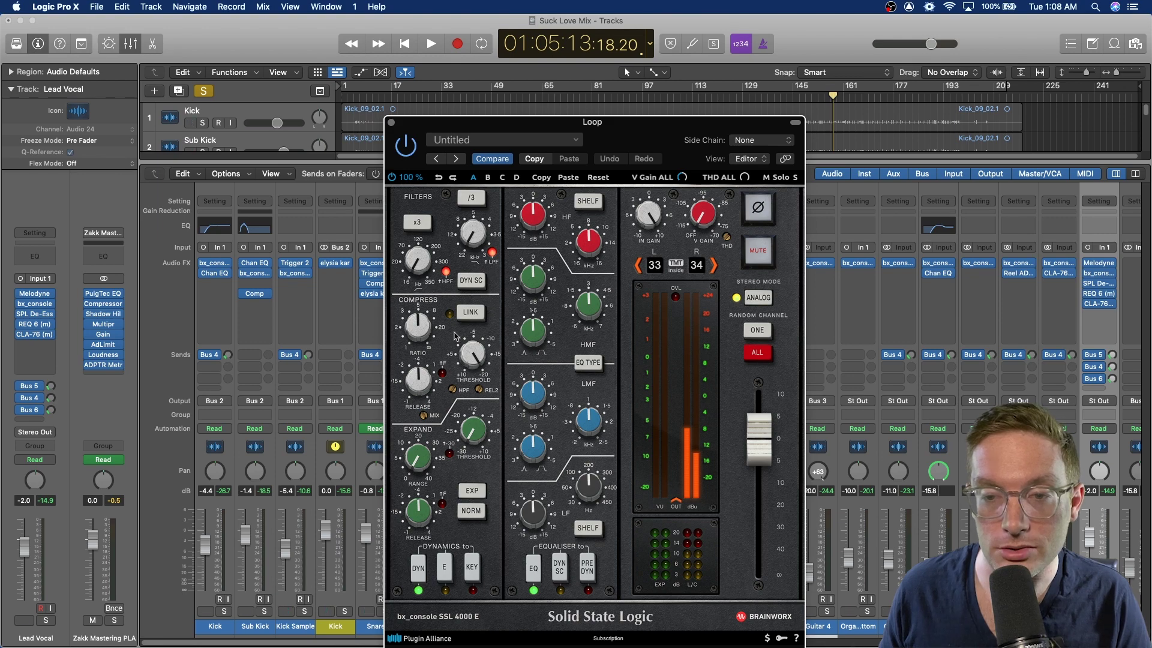
left_click(391, 123)
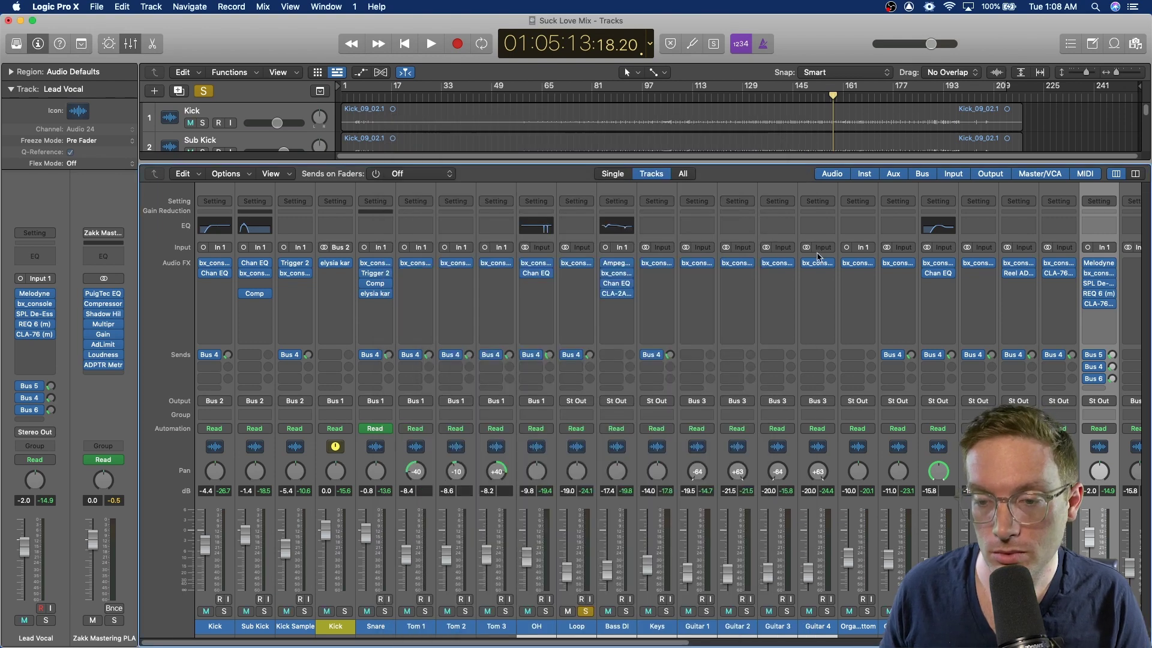
left_click(585, 612)
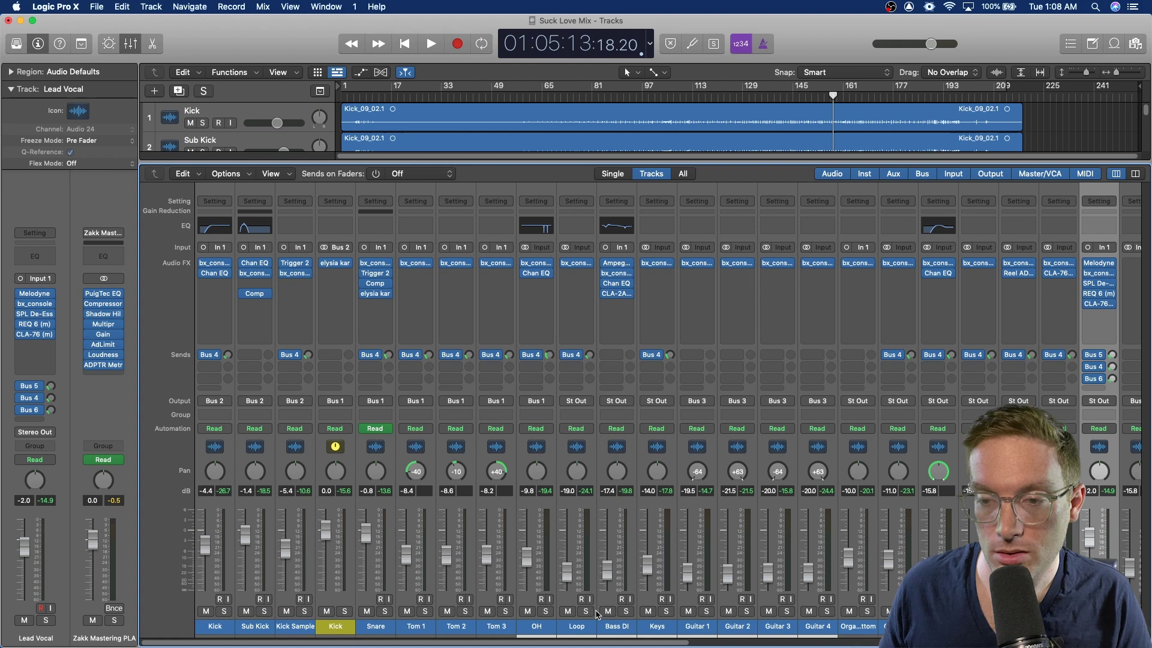
Solo the Bass DI track and audition it briefly
key("space")
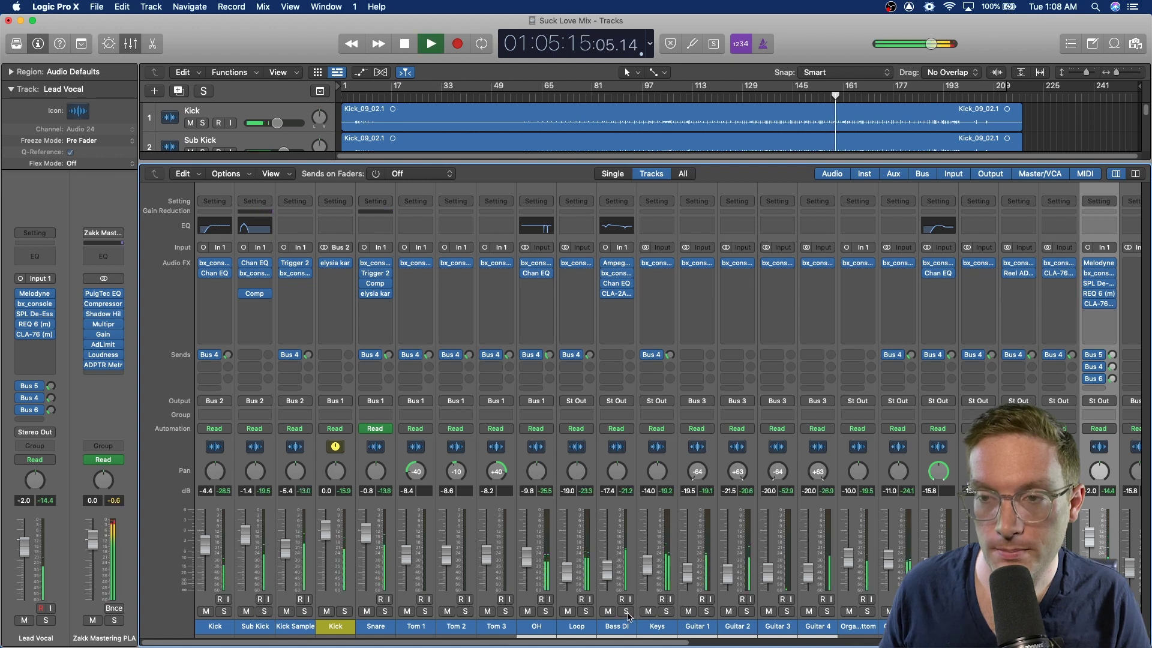
key("space")
left_click(627, 612)
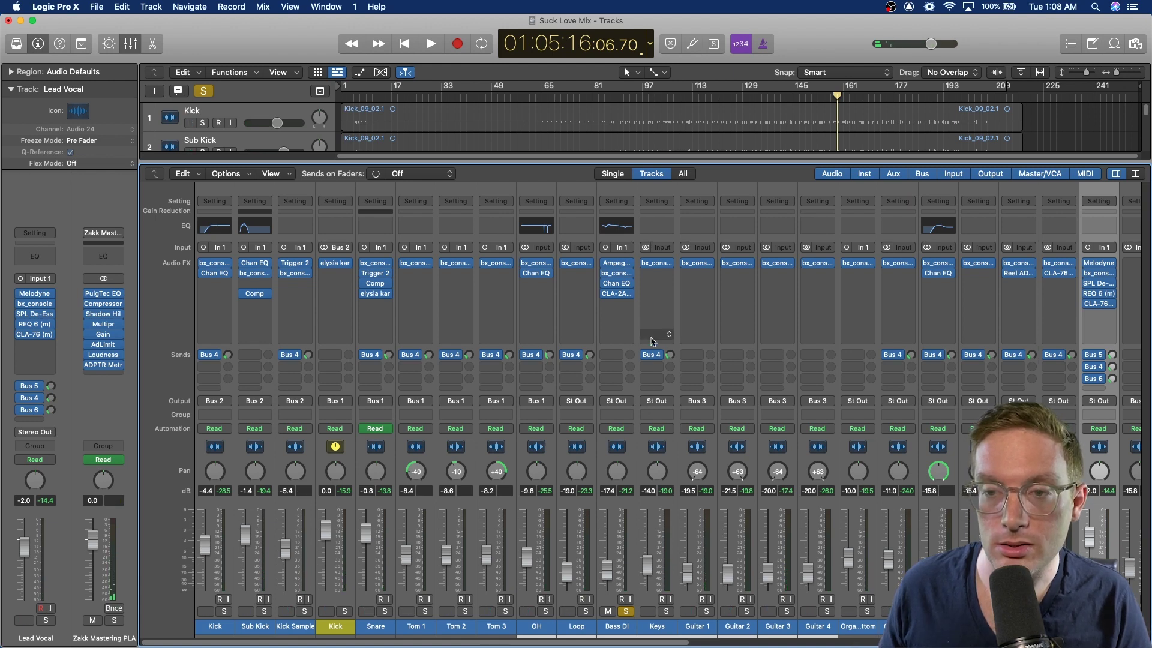
key("space")
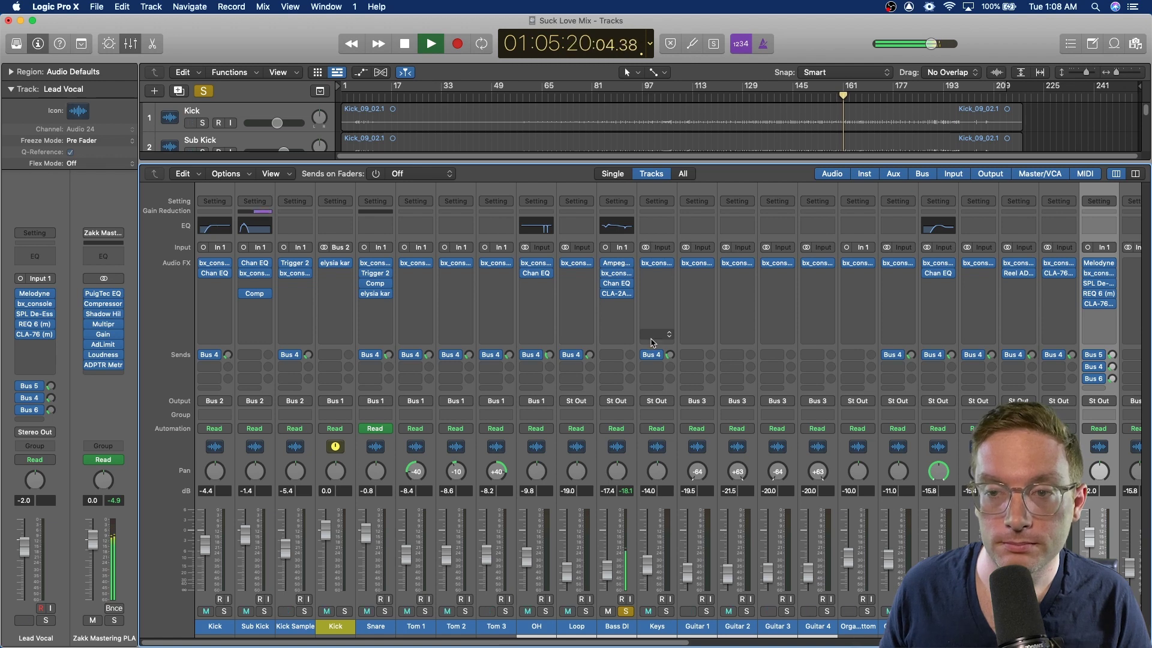
key("space")
Review the Bass DI Ampeg SVT3Pro amp plugin during playback, then close it and stop
left_click(618, 267)
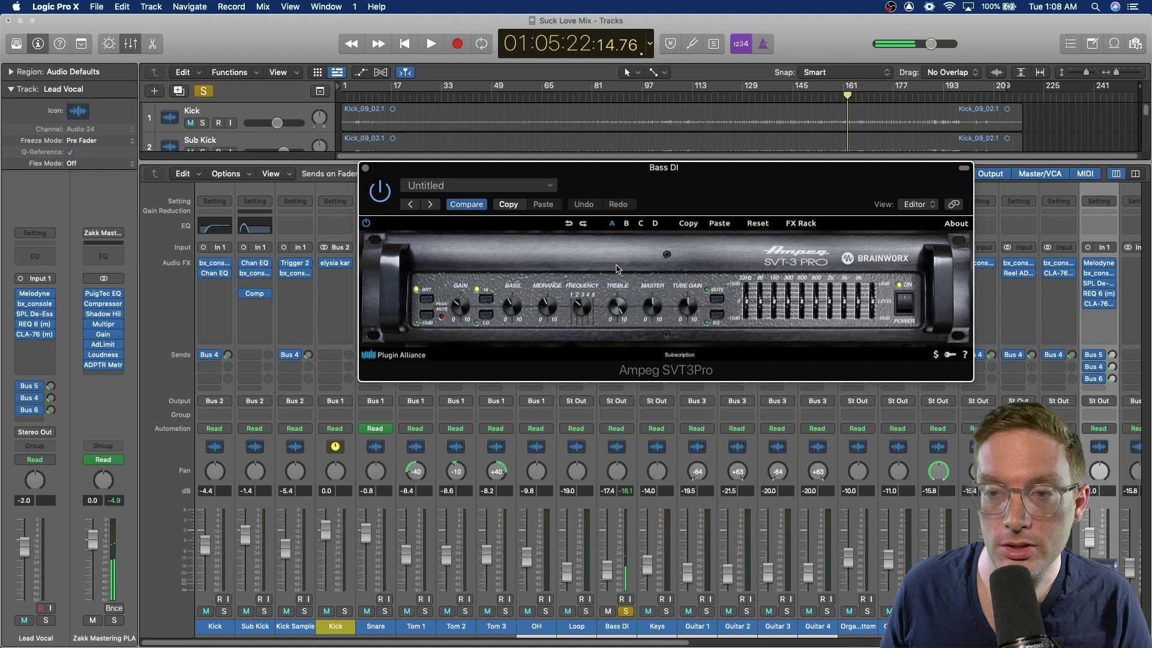
left_click_drag(744, 179, 616, 175)
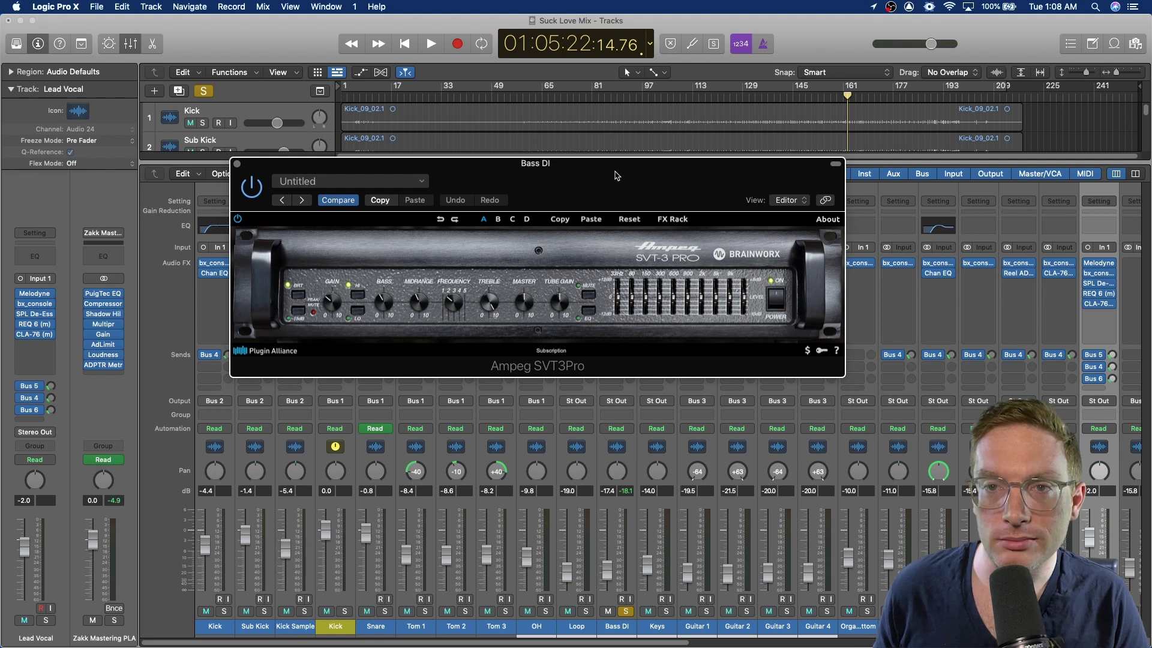
key("space")
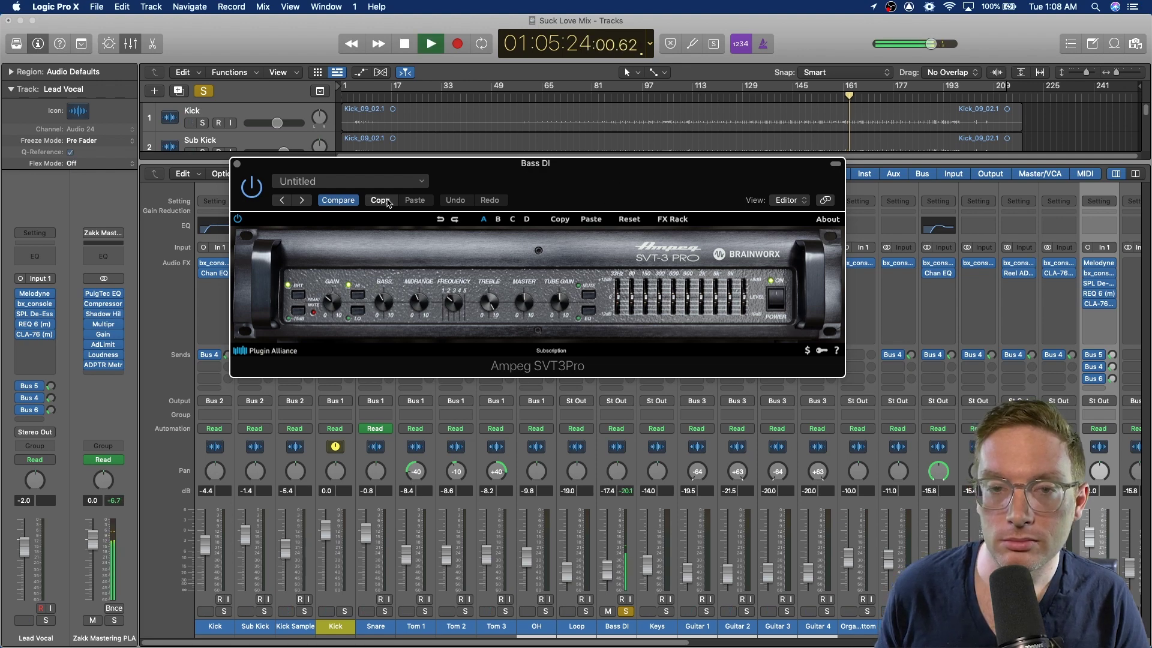
left_click(237, 164)
key("space")
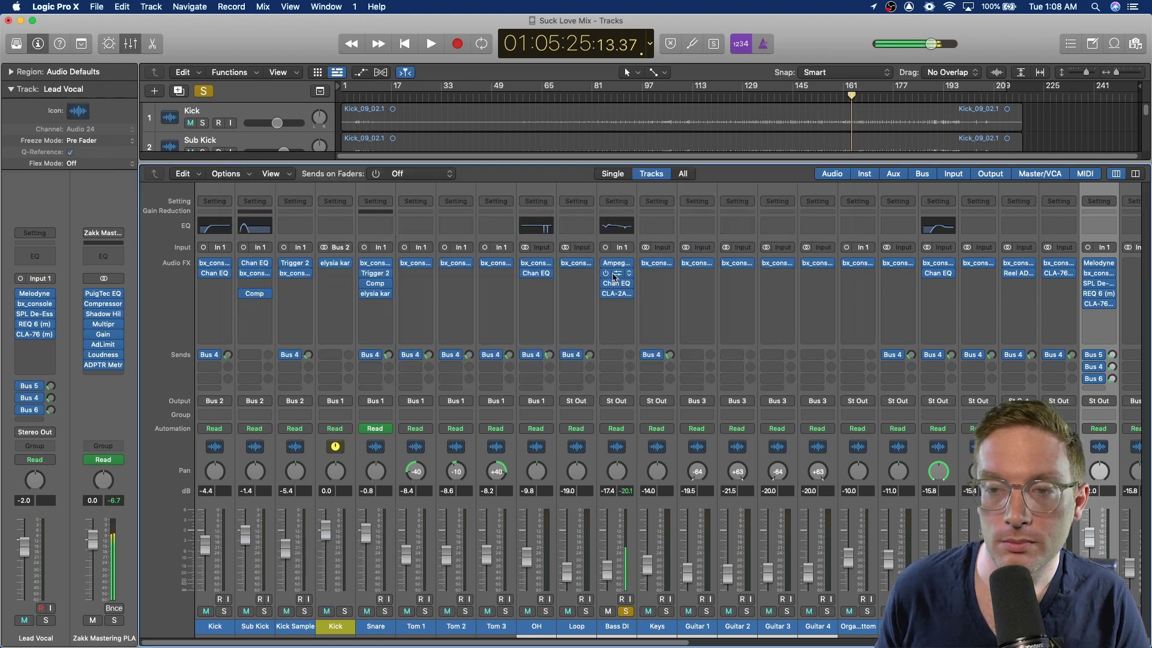
left_click(618, 276)
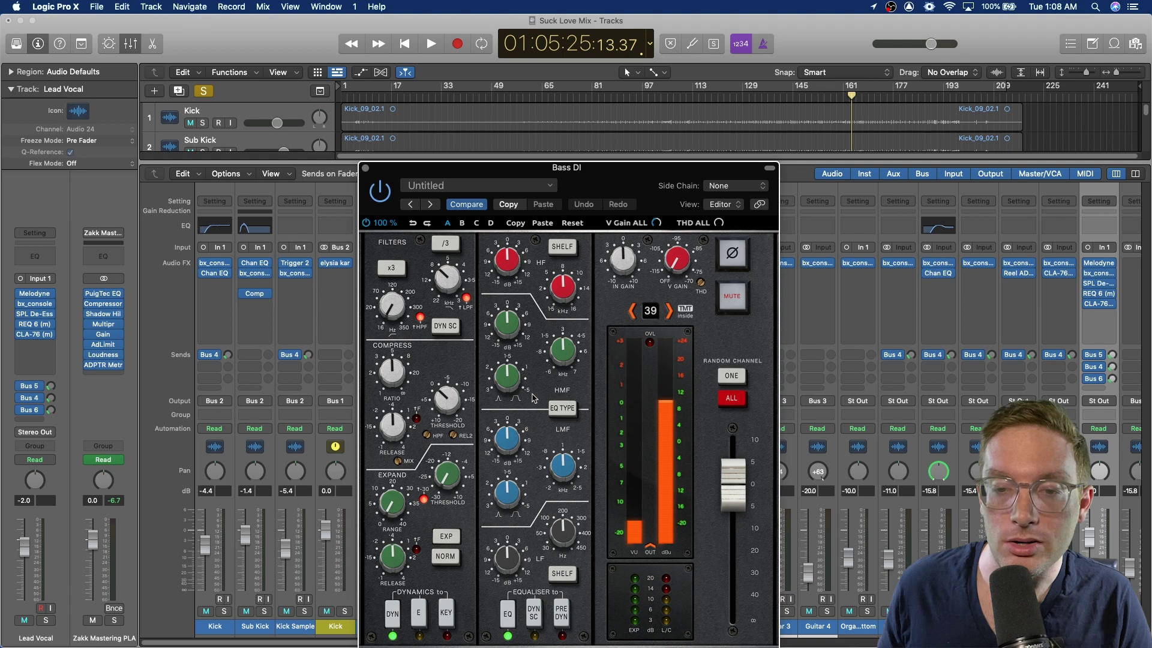
key("space")
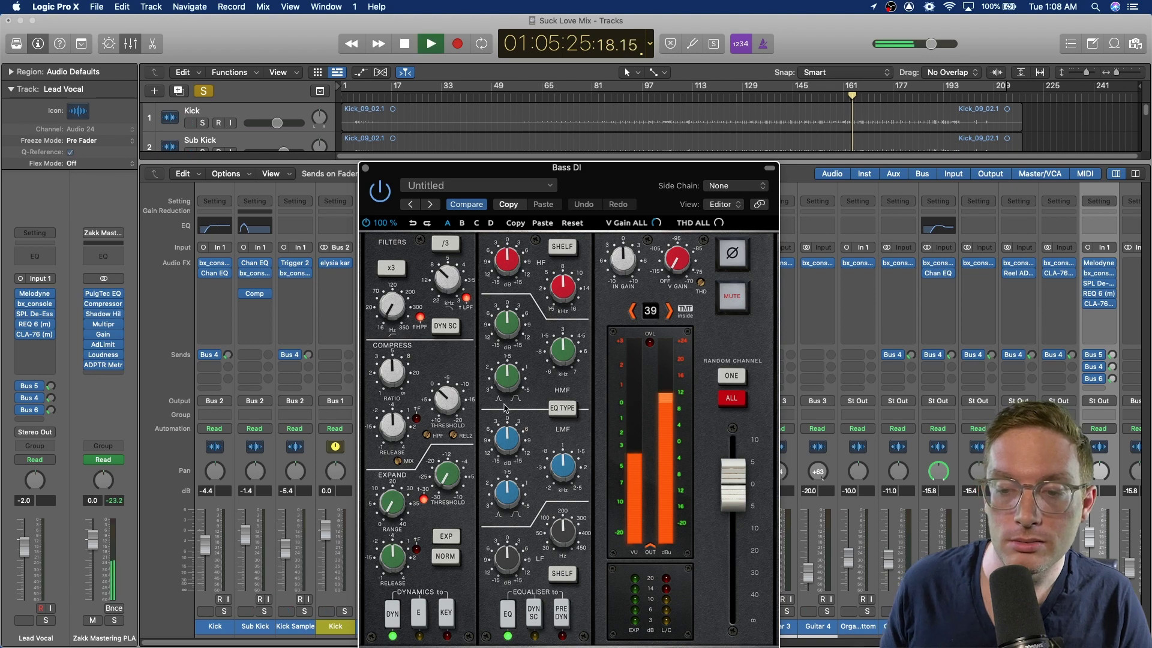
left_click(366, 170)
key("space")
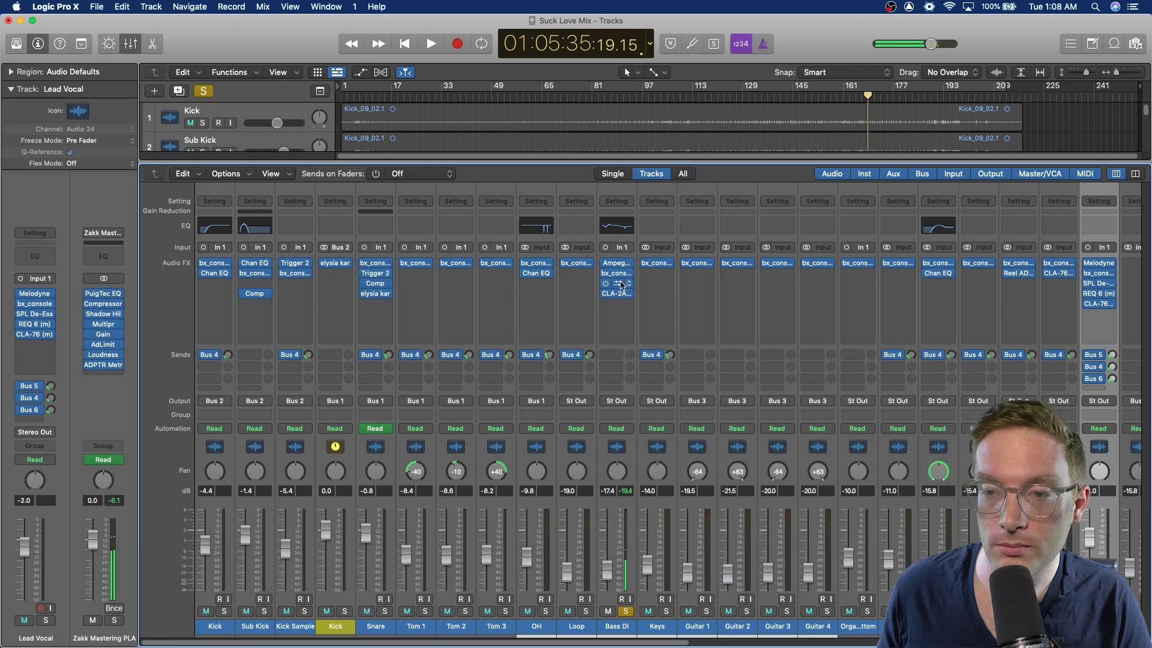
left_click(624, 287)
key("space")
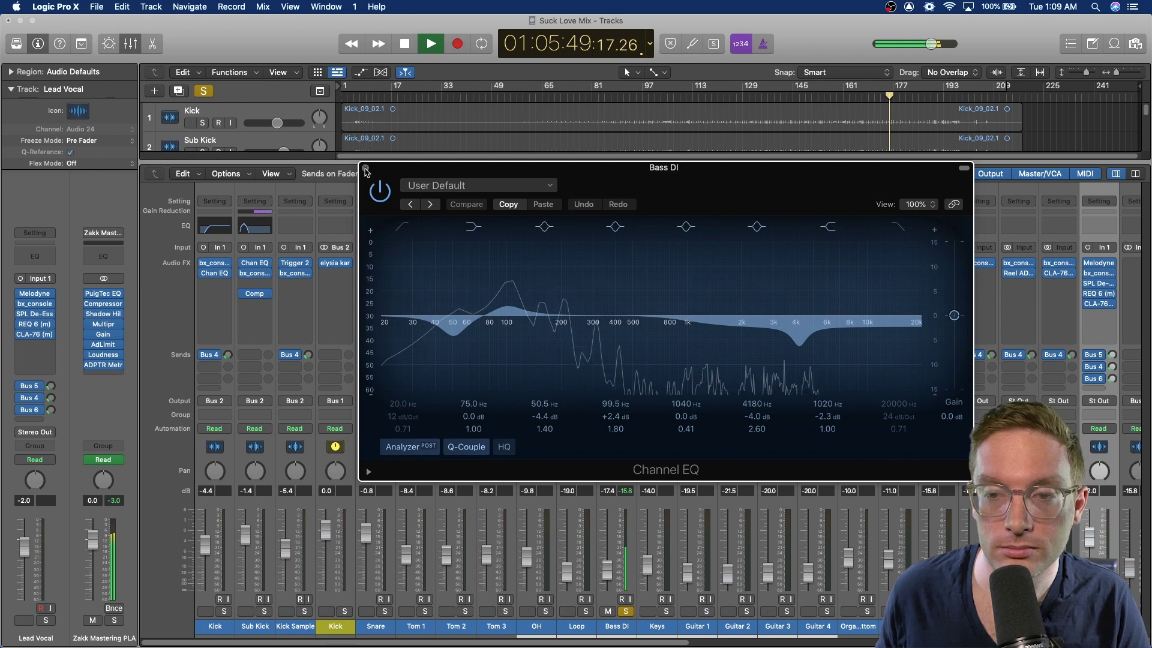
key("super+w")
key("space")
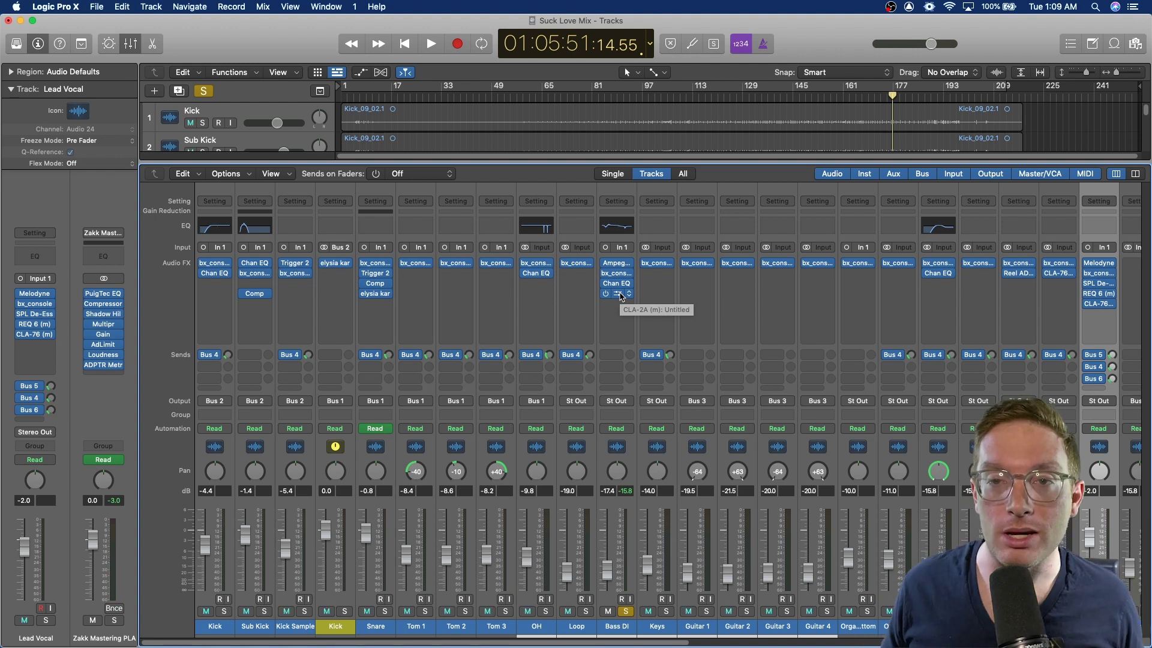
left_click(617, 295)
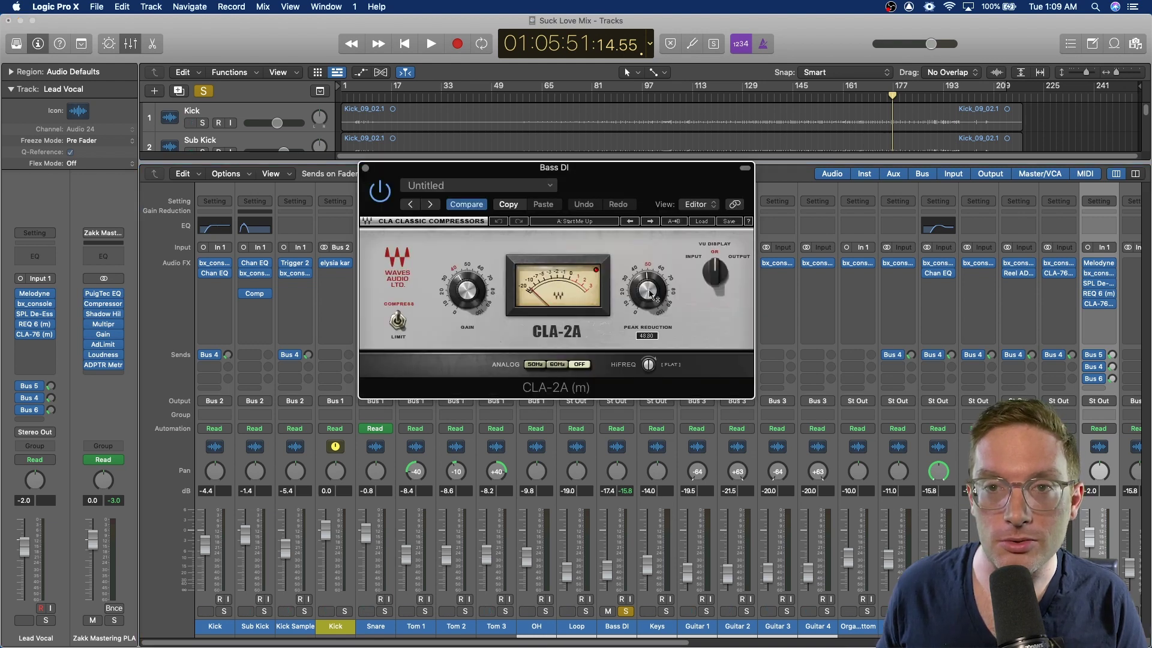
key("space")
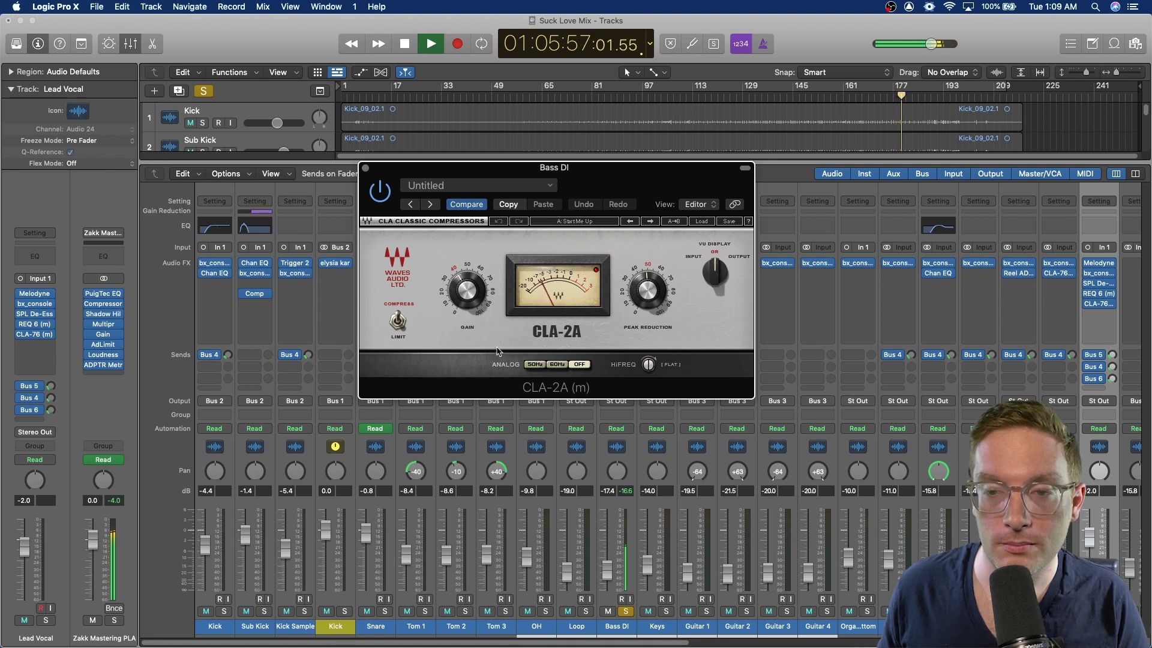
key("space")
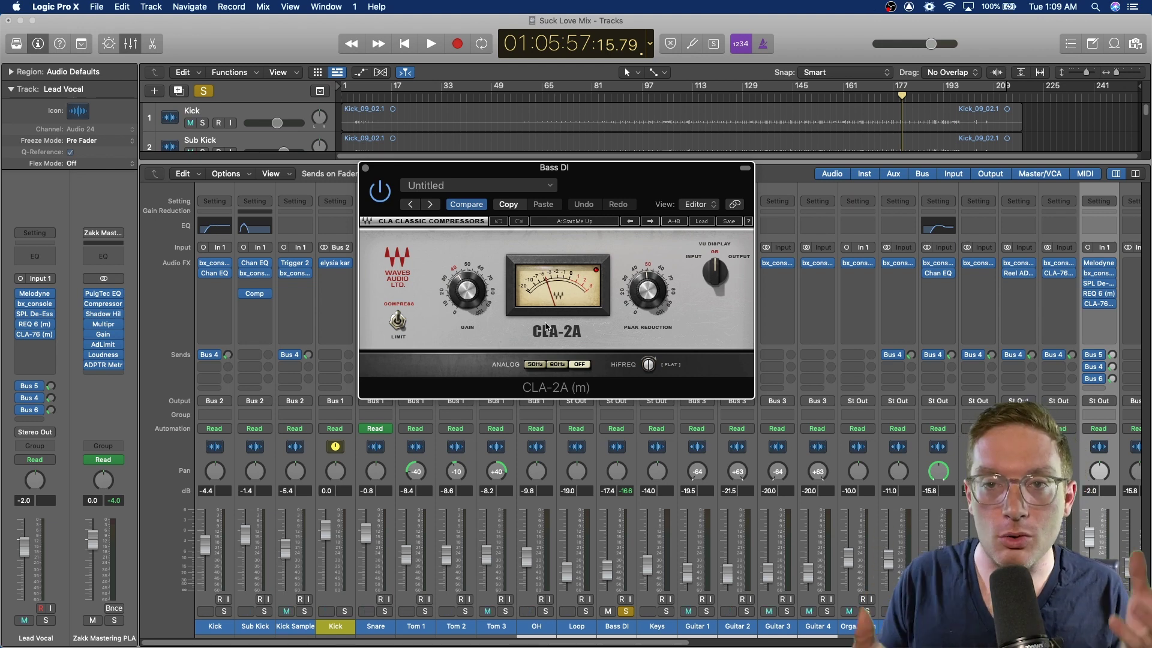
key("space")
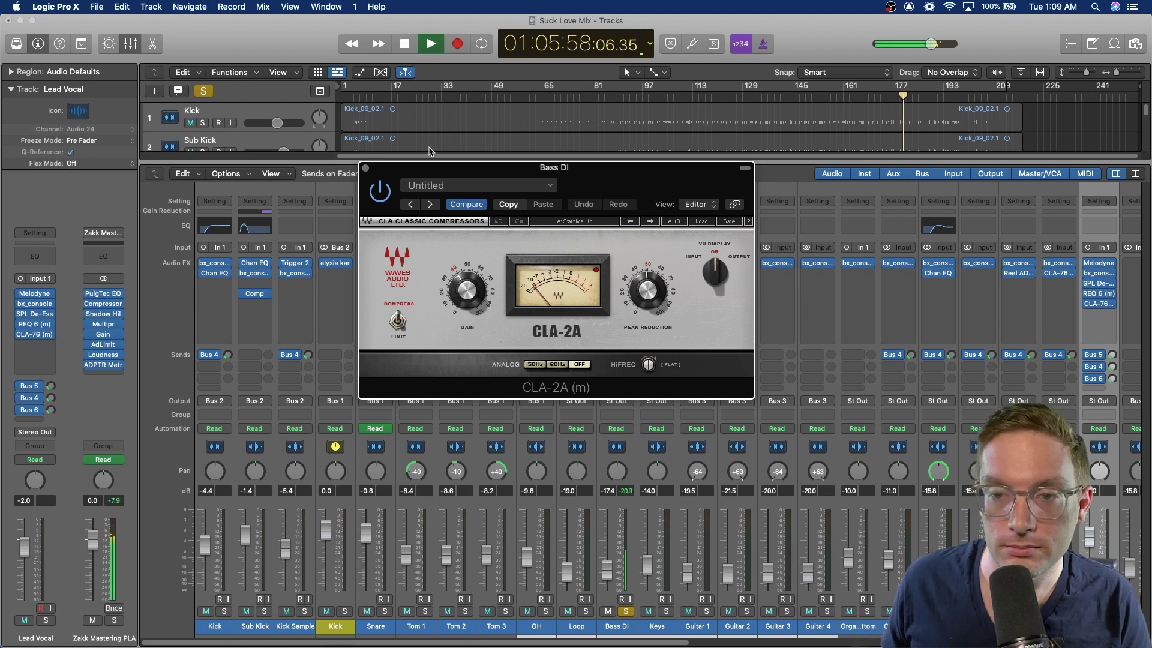
left_click(366, 168)
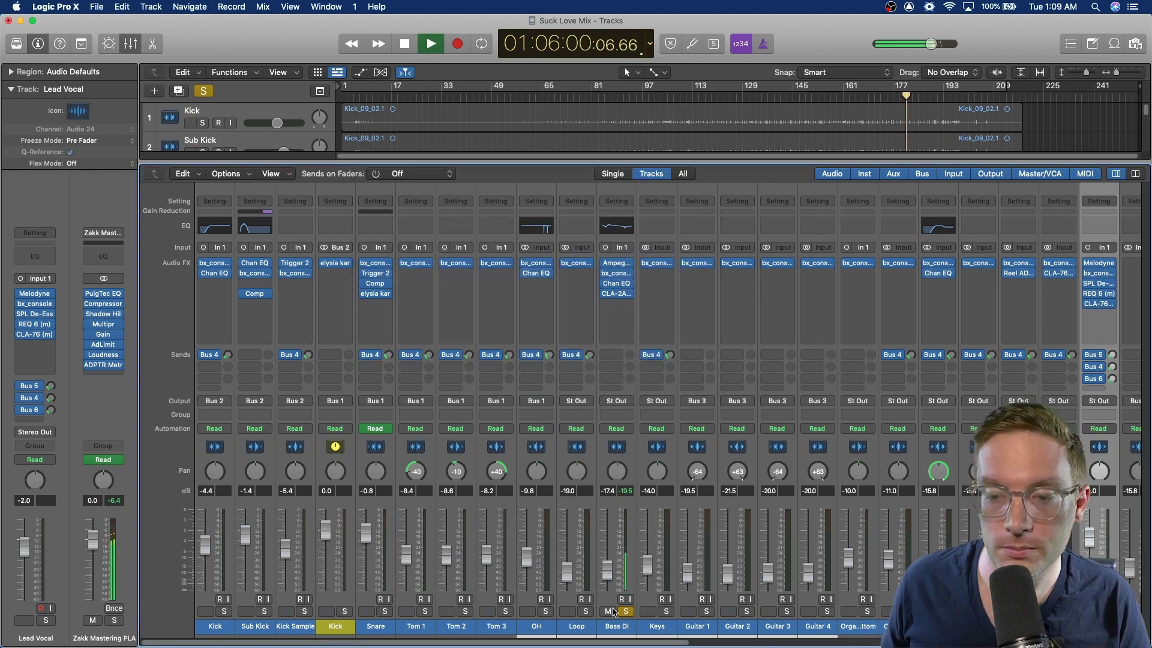
Move the solo from Bass DI to Keys and play the Keys alone
left_click(625, 611)
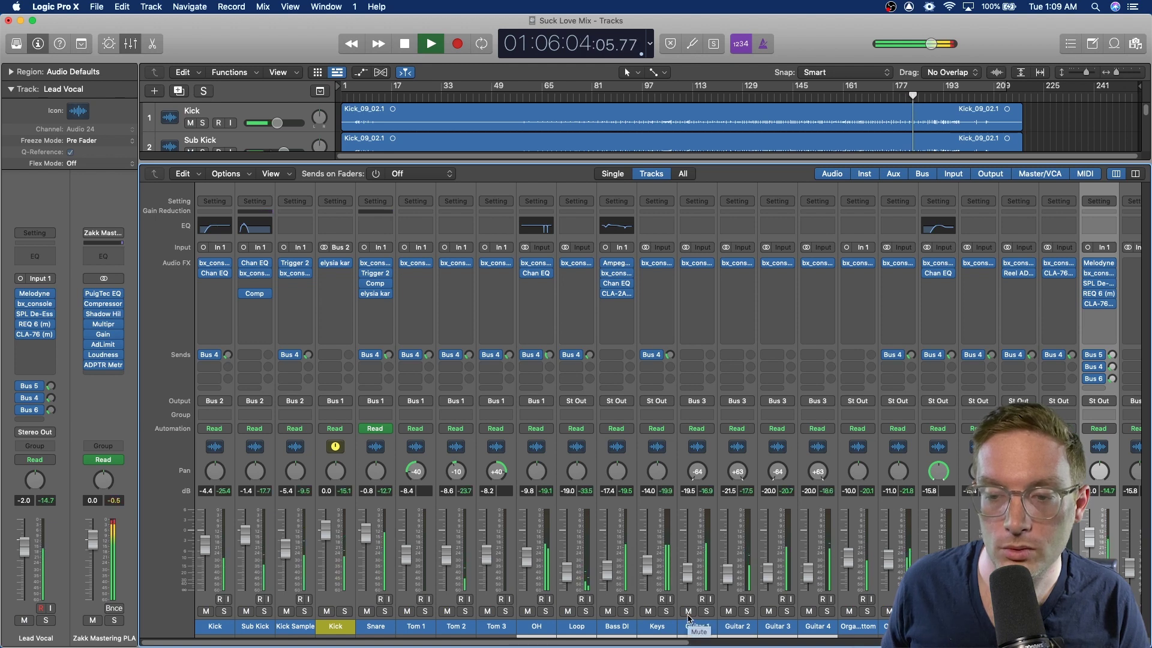
key("space")
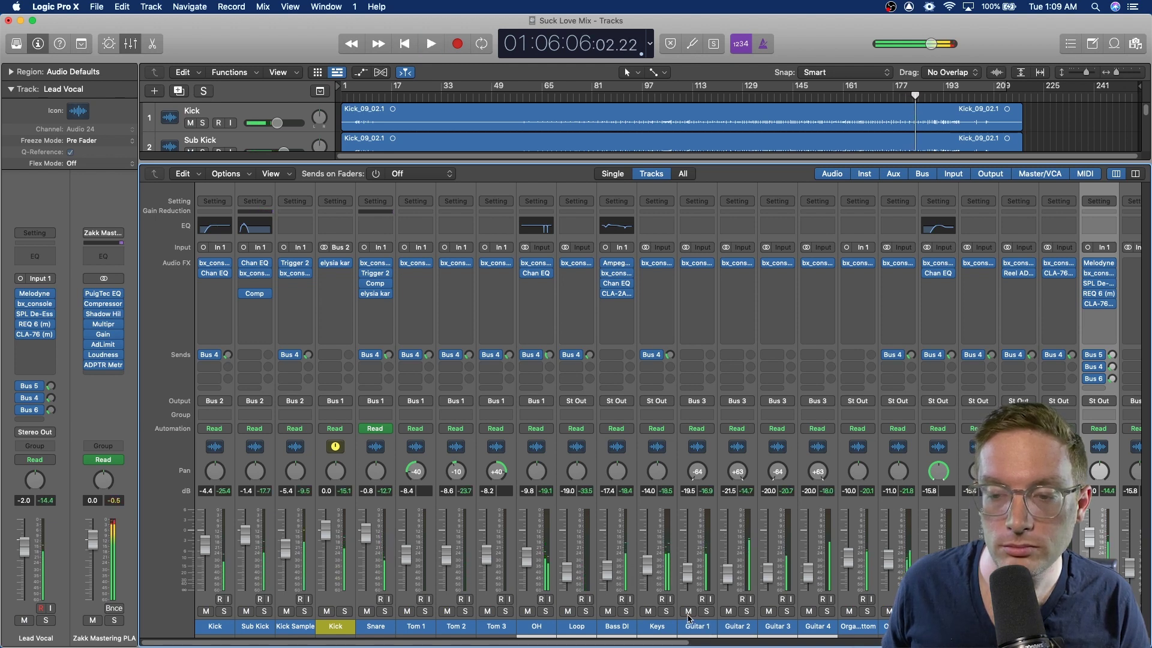
left_click(666, 611)
key("space")
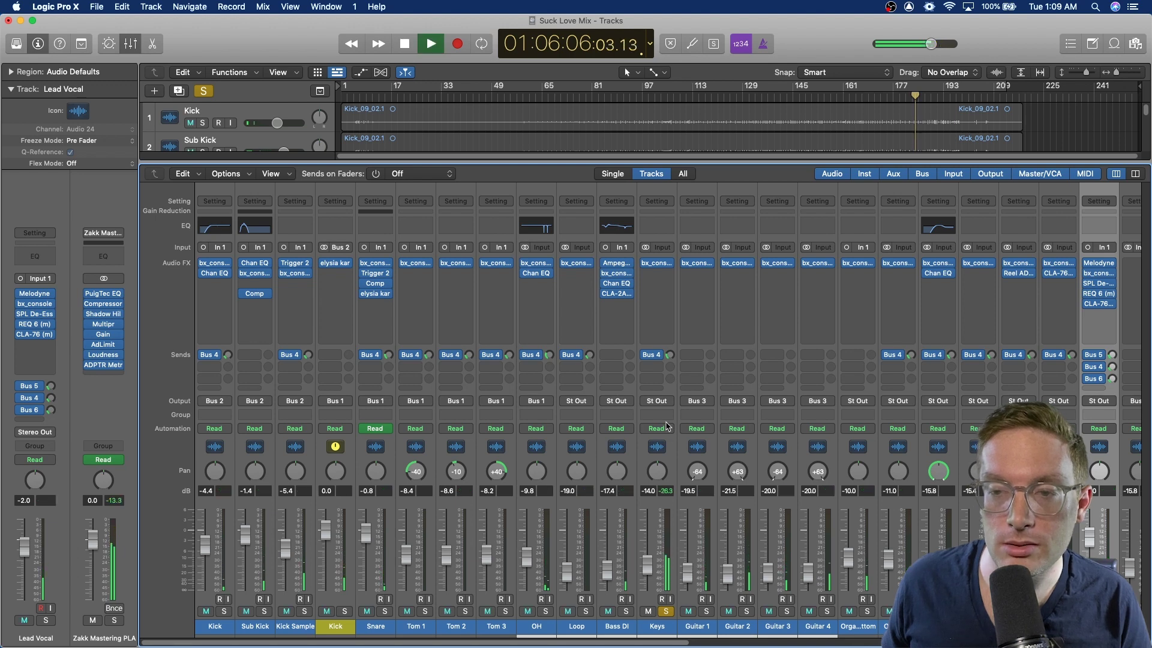
Review the Keys SSL 4000 E console plugin, close it, and unsolo Keys
left_click(656, 263)
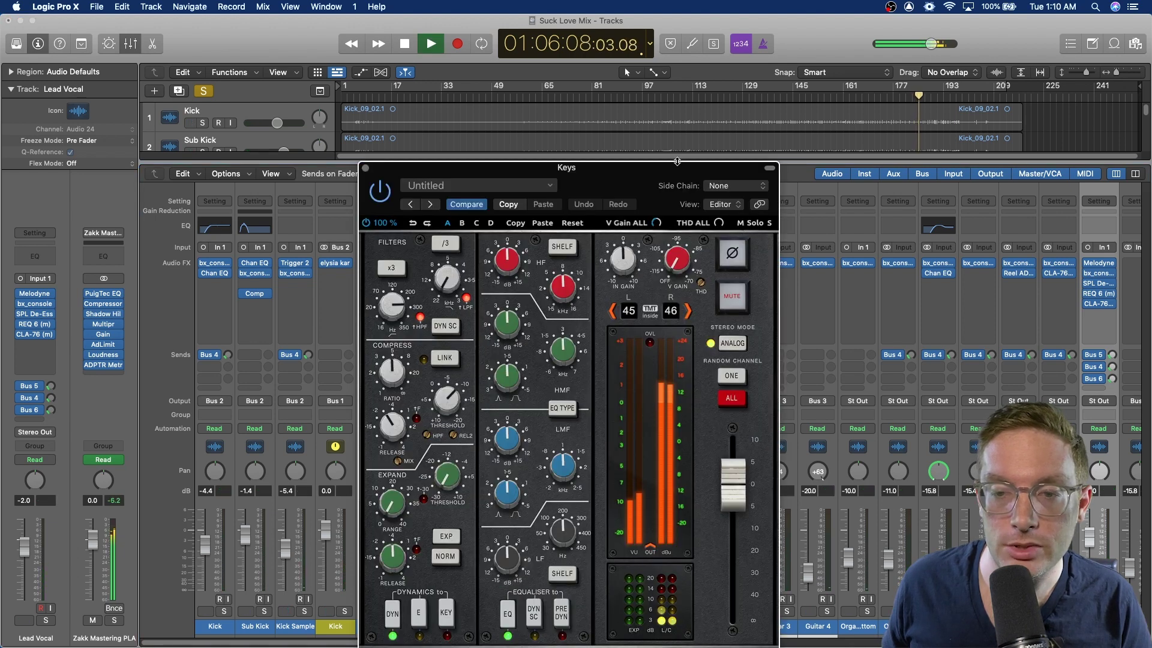
left_click_drag(631, 180, 653, 132)
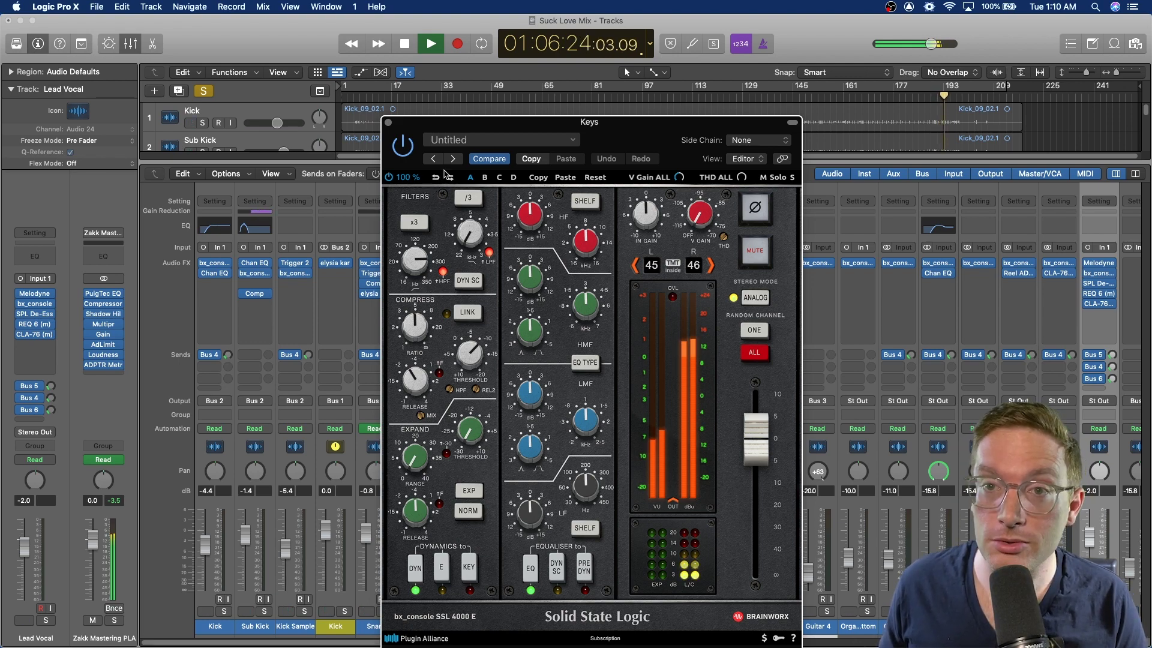
left_click_drag(388, 125, 398, 120)
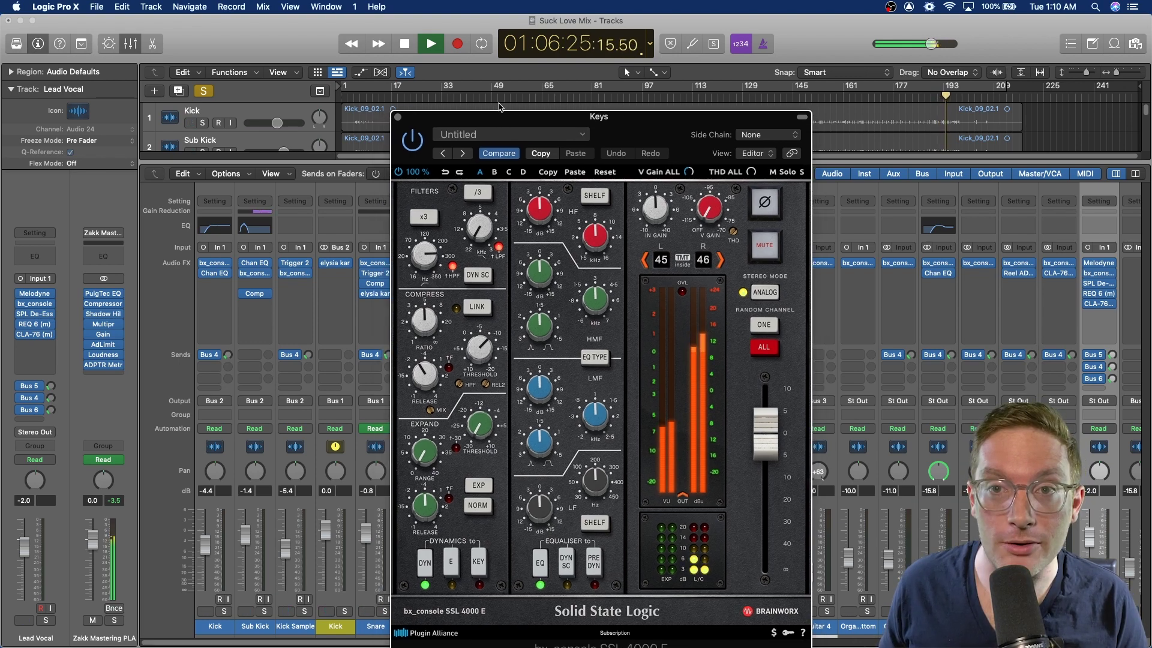
left_click(398, 118)
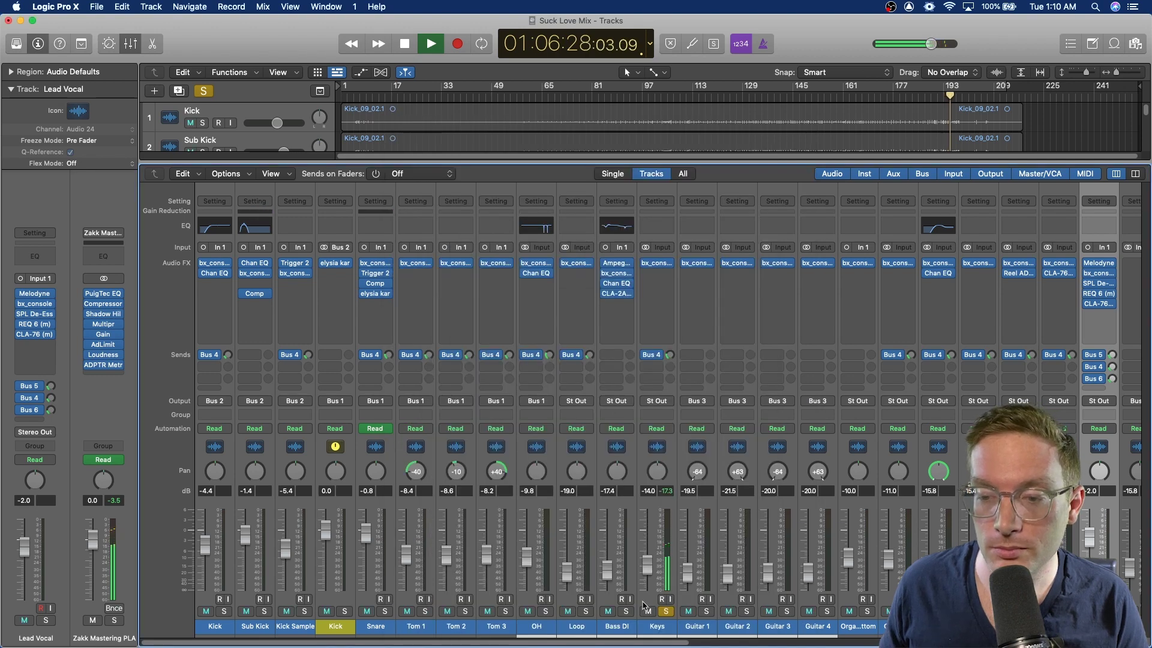
left_click(667, 610)
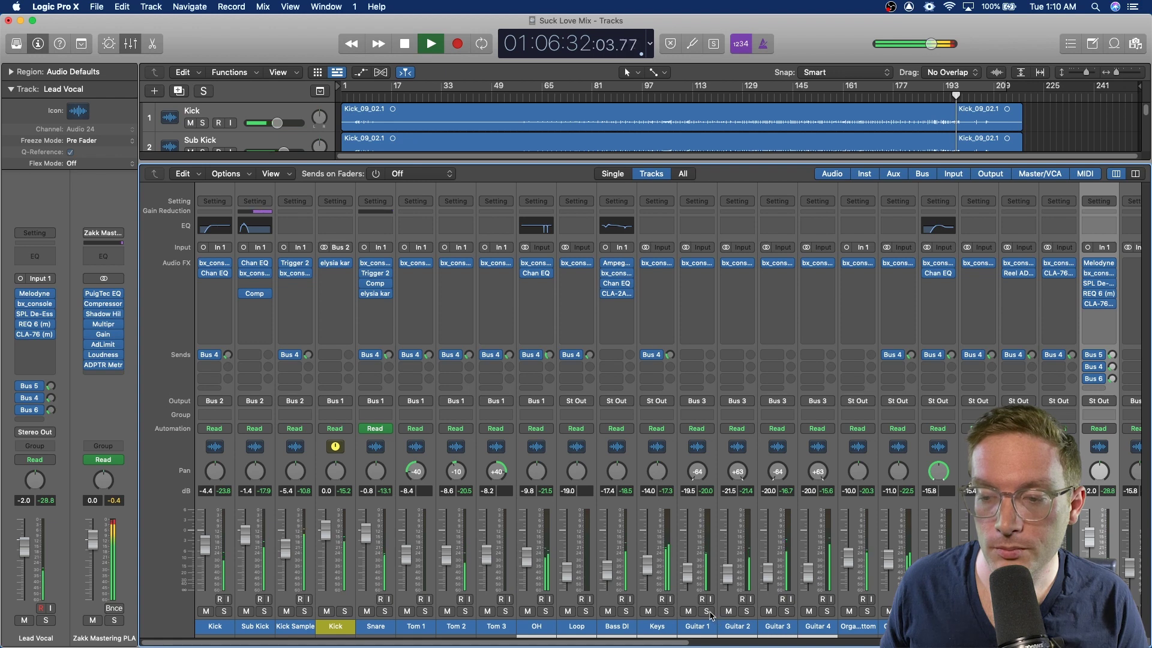
Solo Guitar 1 and audition its console plugin during playback
key("space")
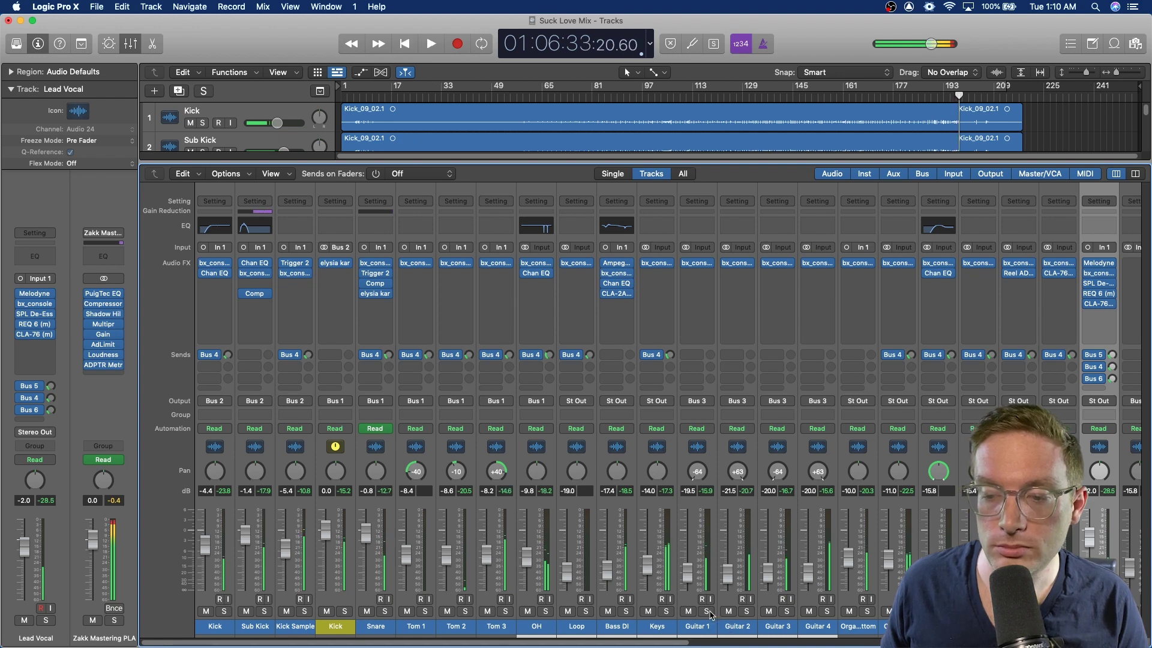
left_click(708, 612)
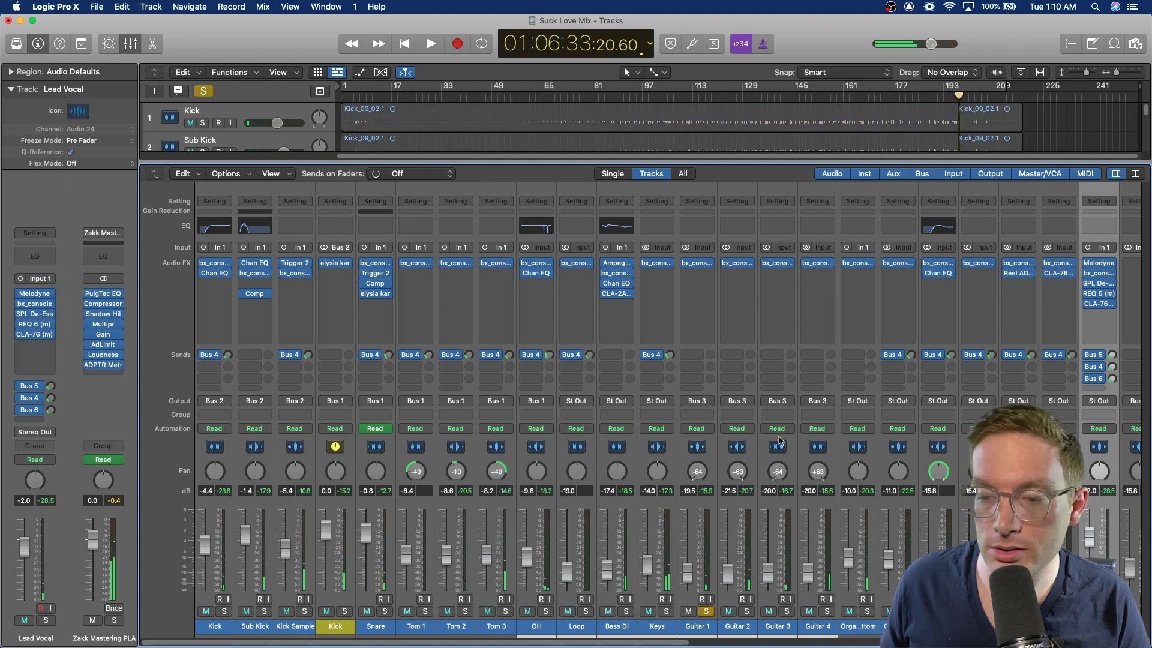
left_click(696, 265)
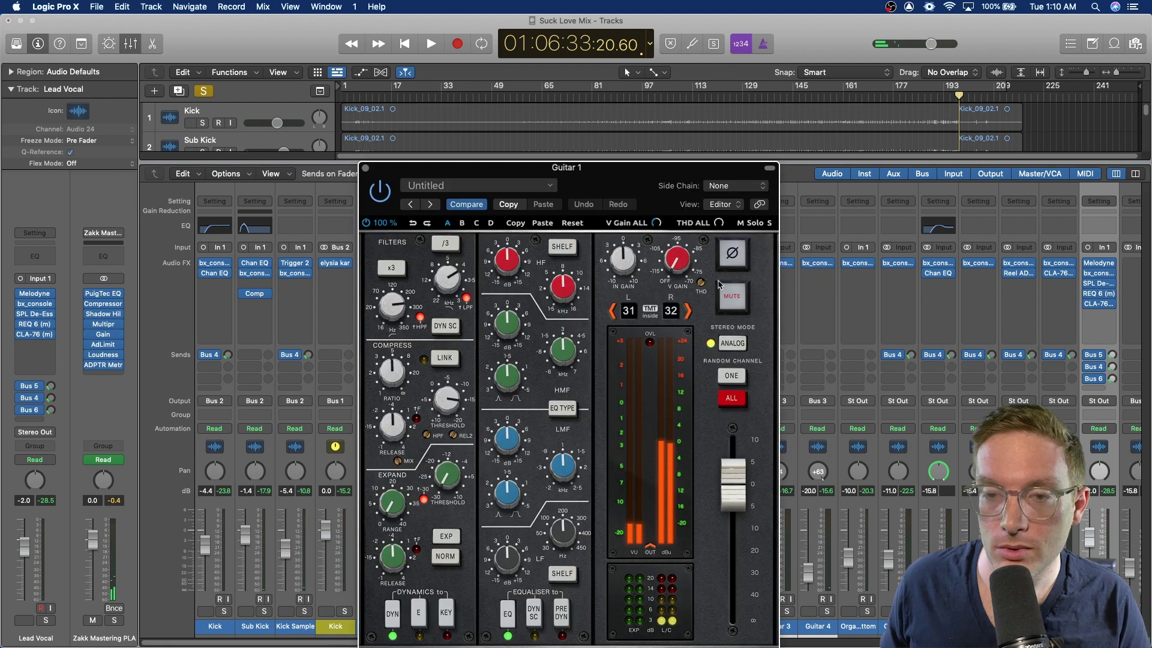
key("space")
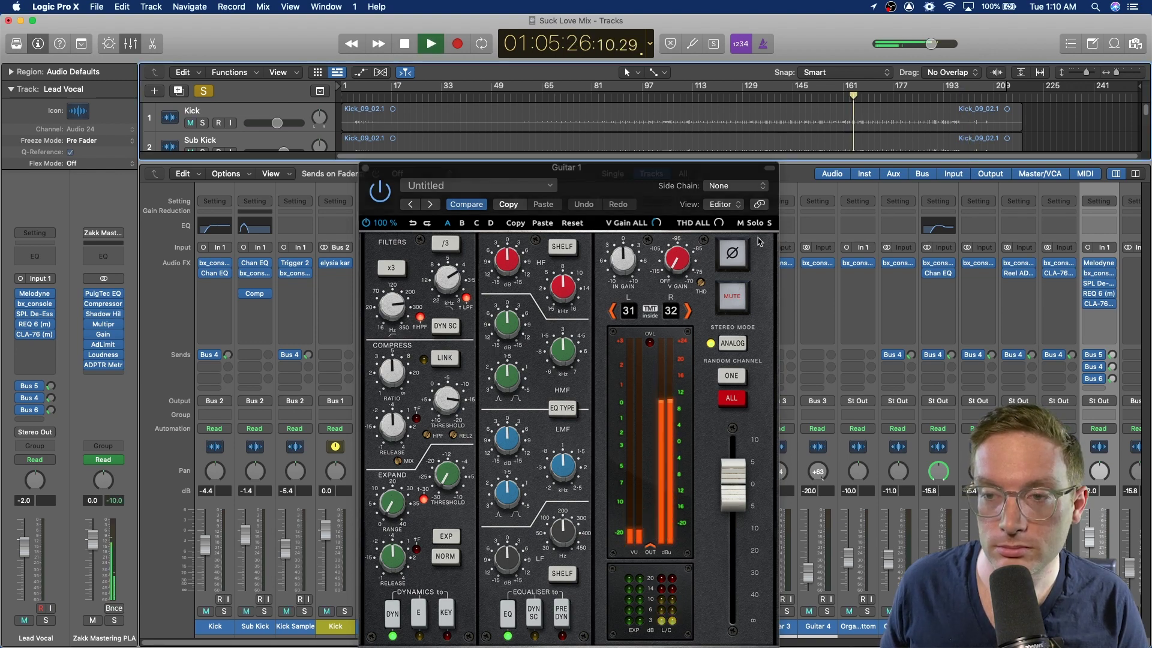
left_click_drag(442, 174, 218, 78)
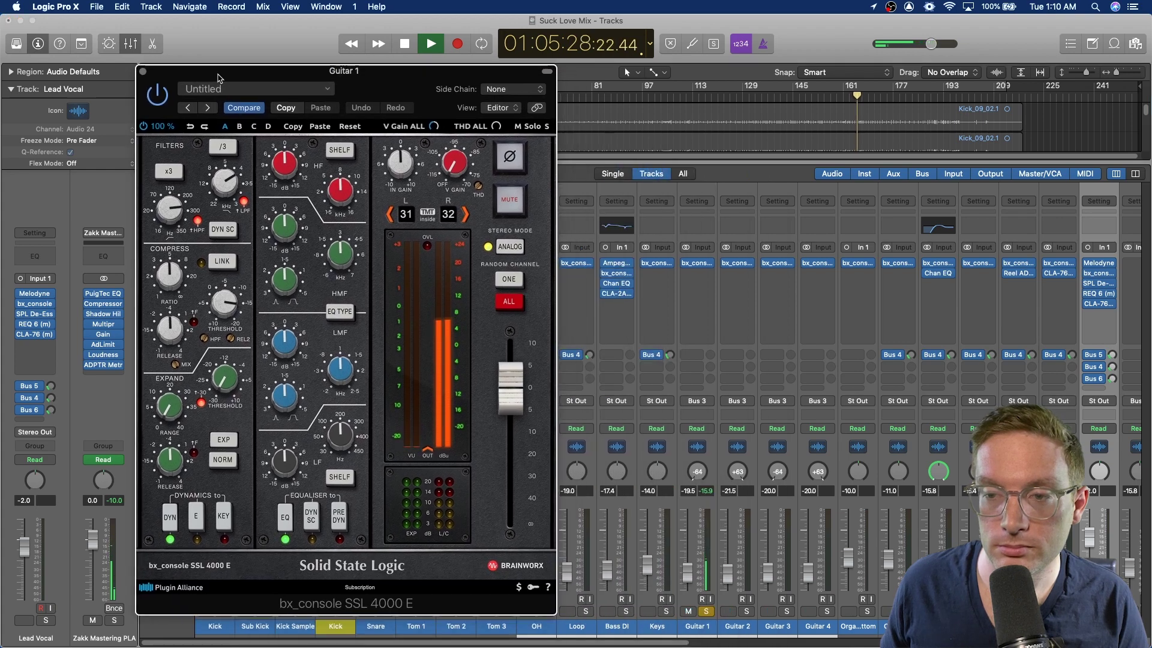
Add Guitar 2 to the solo, compare its console plugin beside Guitar 1's, then close both
left_click(747, 611)
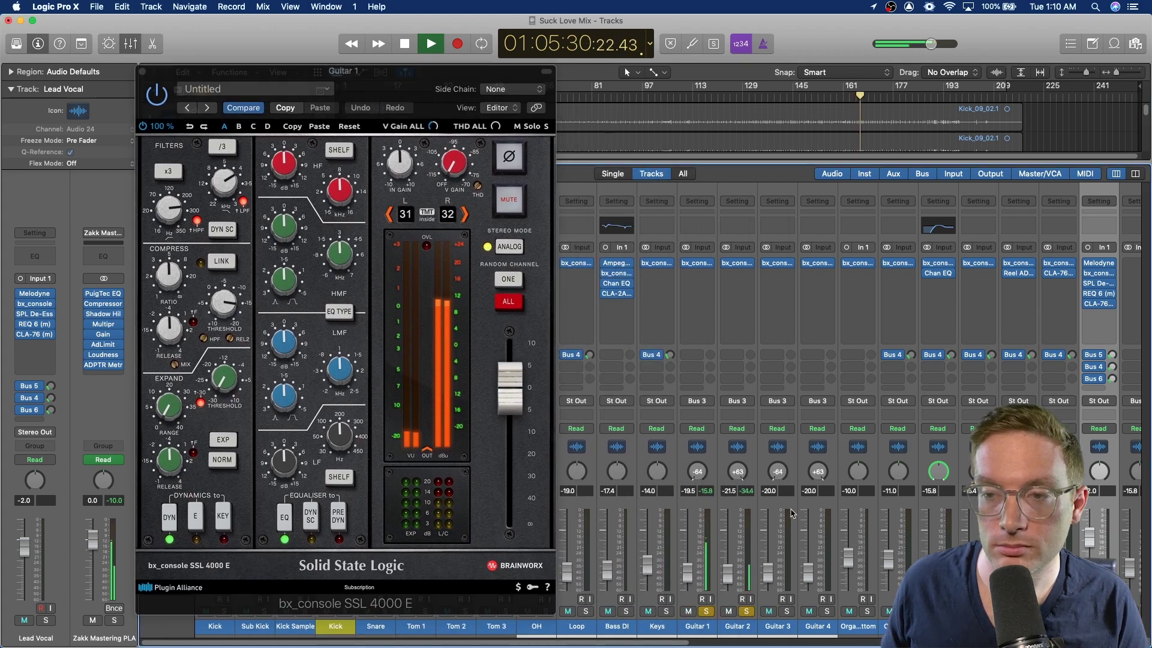
left_click(741, 267)
left_click_drag(669, 179, 852, 84)
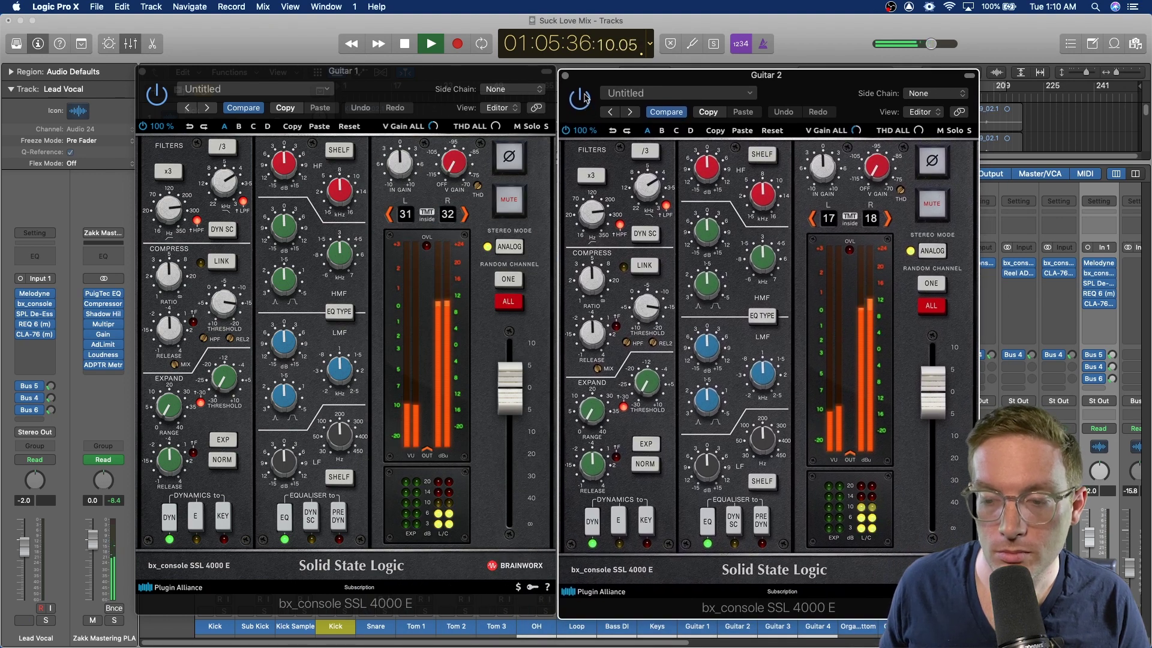
key("space")
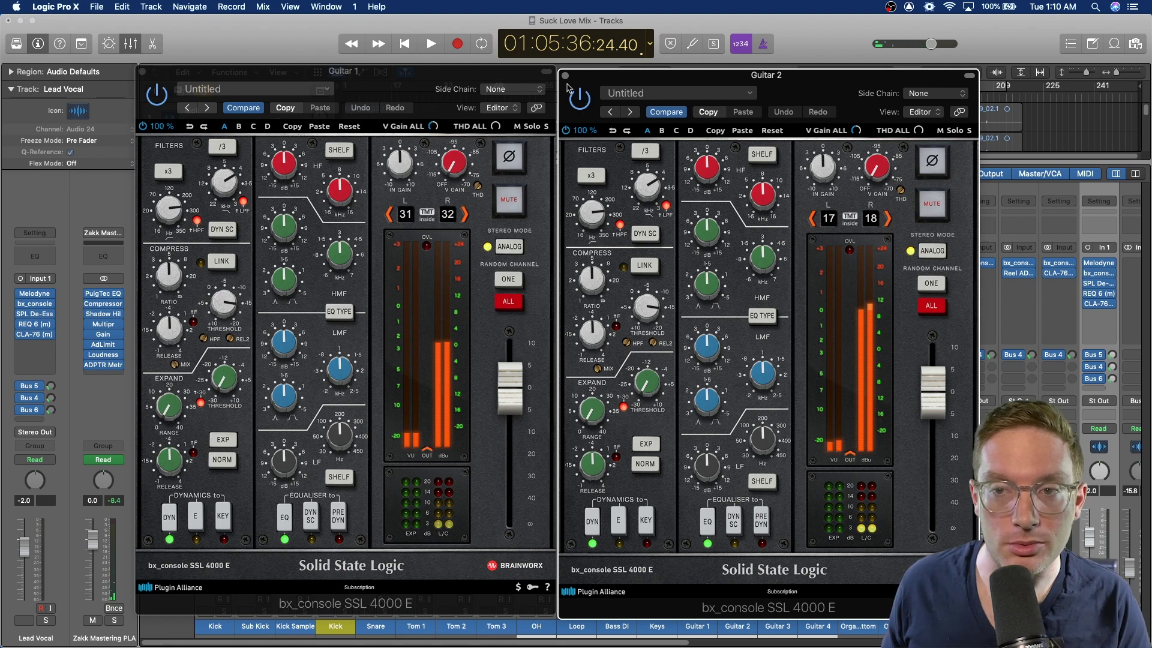
left_click(564, 76)
left_click(143, 72)
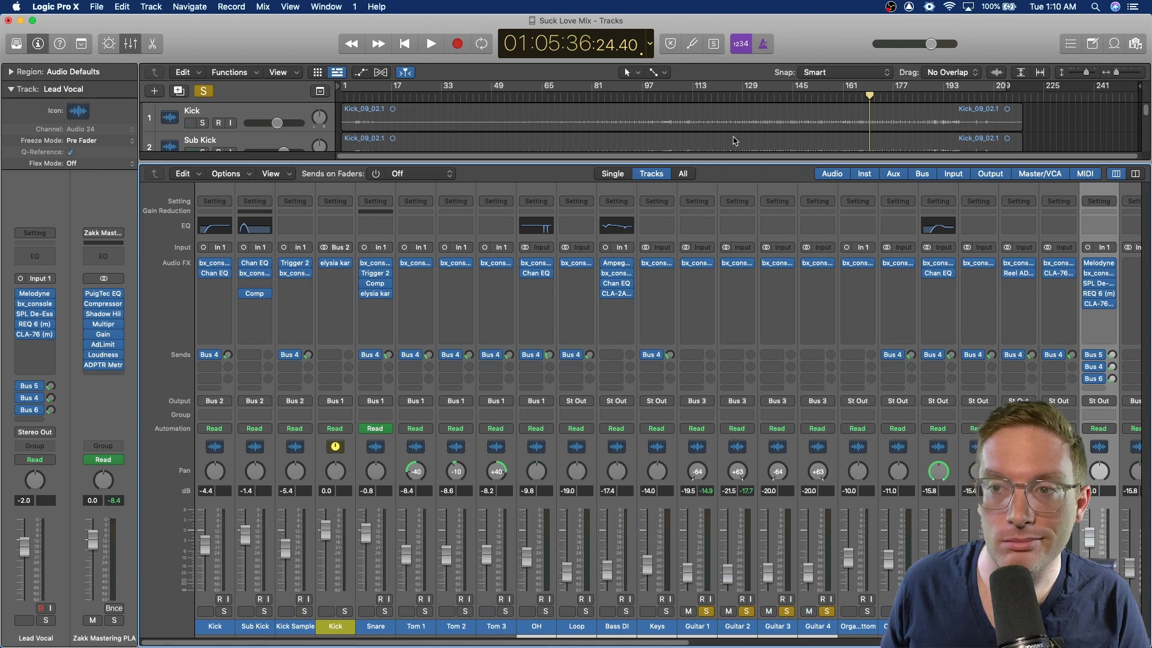
Replay from bar 113 and clear the Guitar 1 and Guitar 4 solos
left_click(717, 99)
key("space")
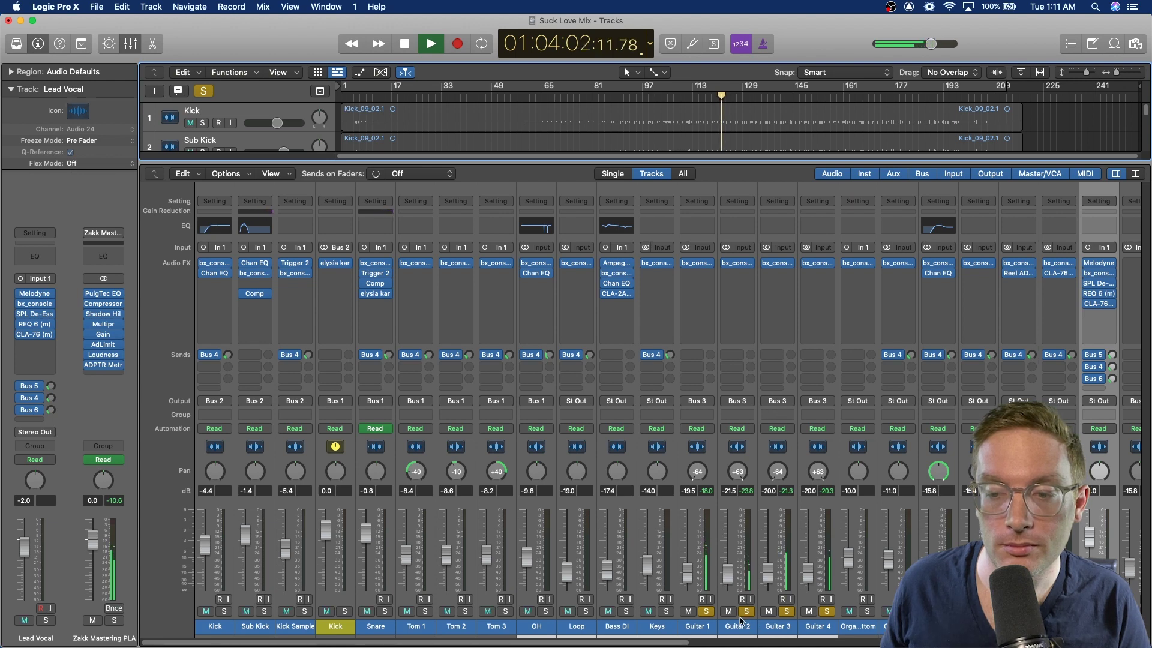
key("space")
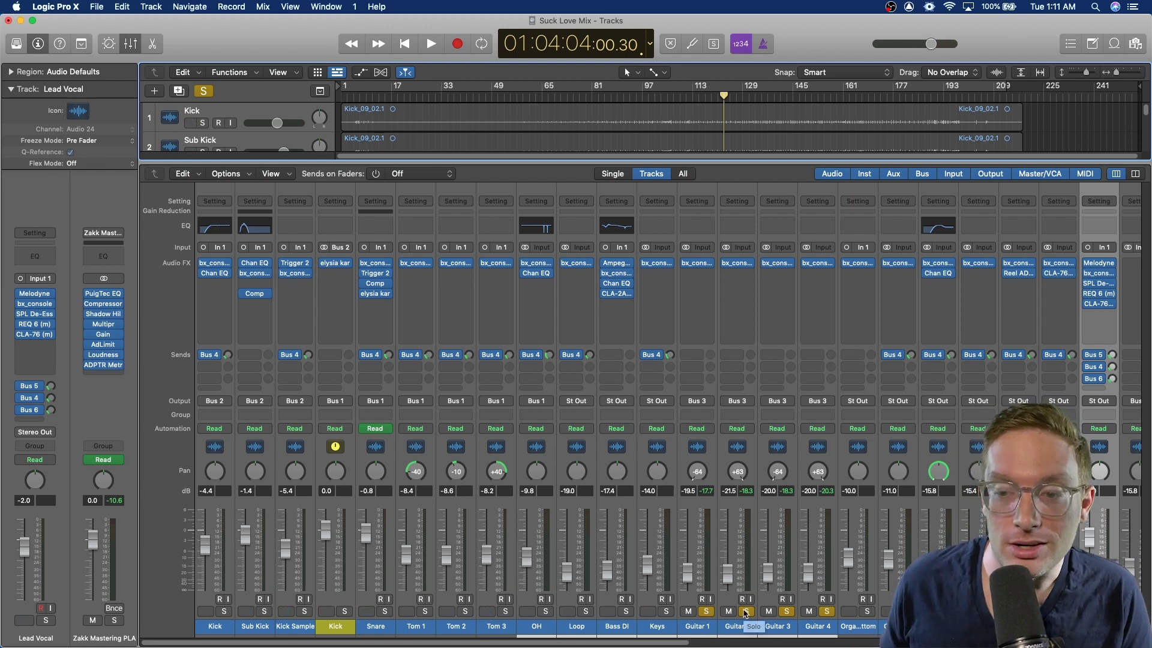
left_click(708, 611)
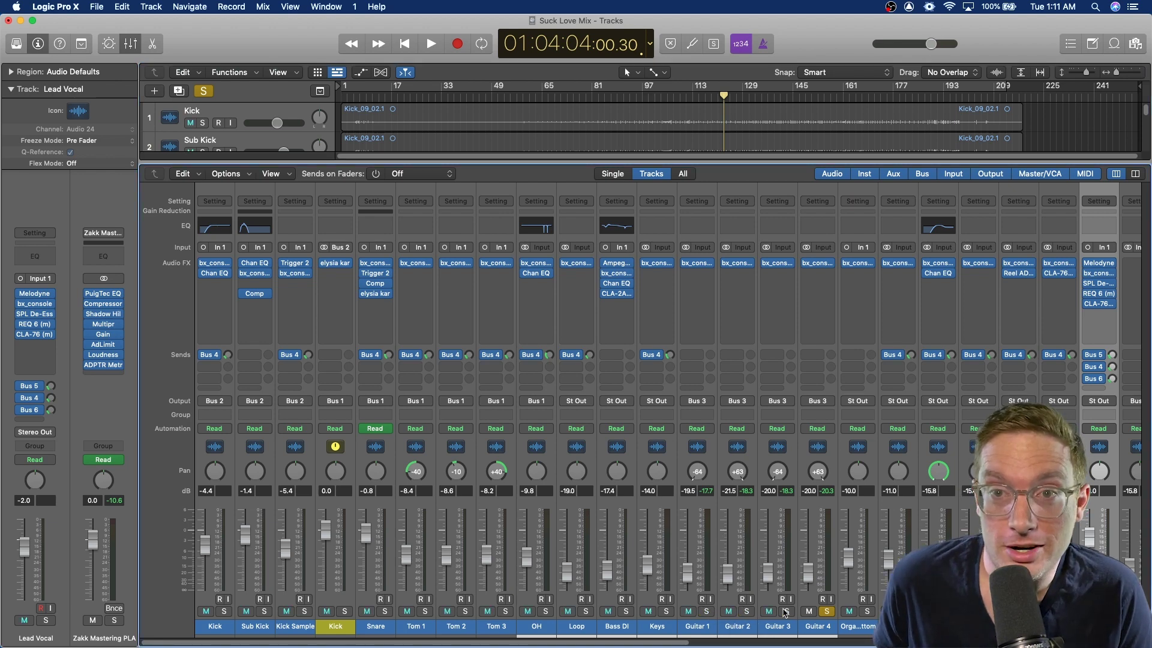
left_click(828, 612)
key("space")
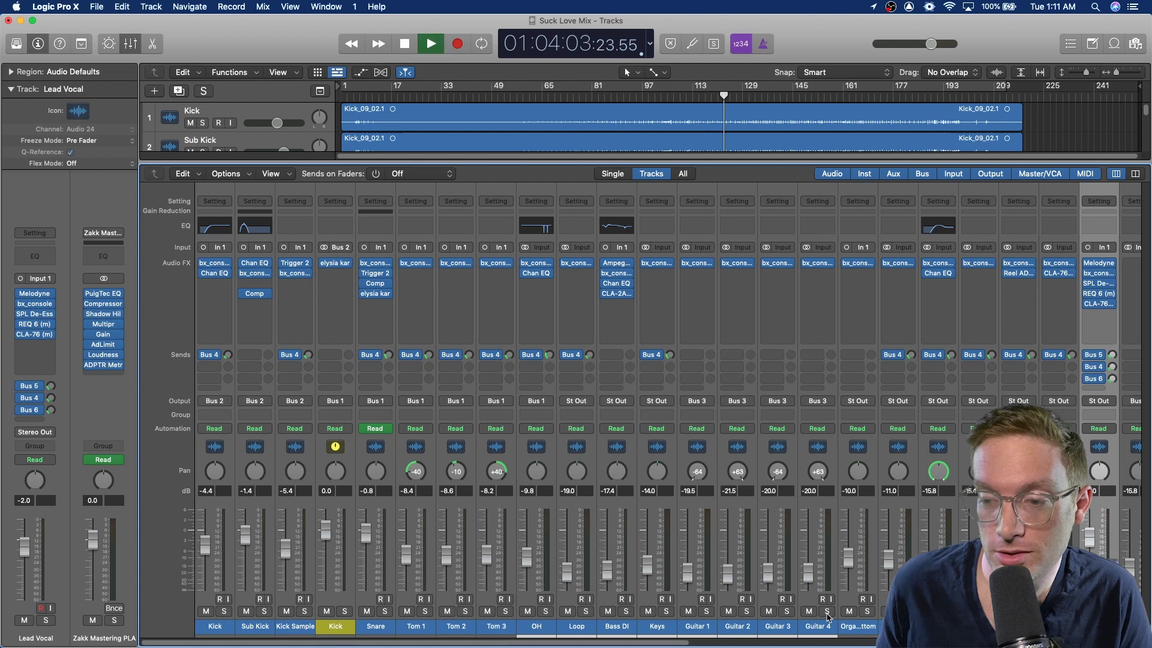
key("space")
Solo Organ Bottom and play it from bar 113
left_click(867, 612)
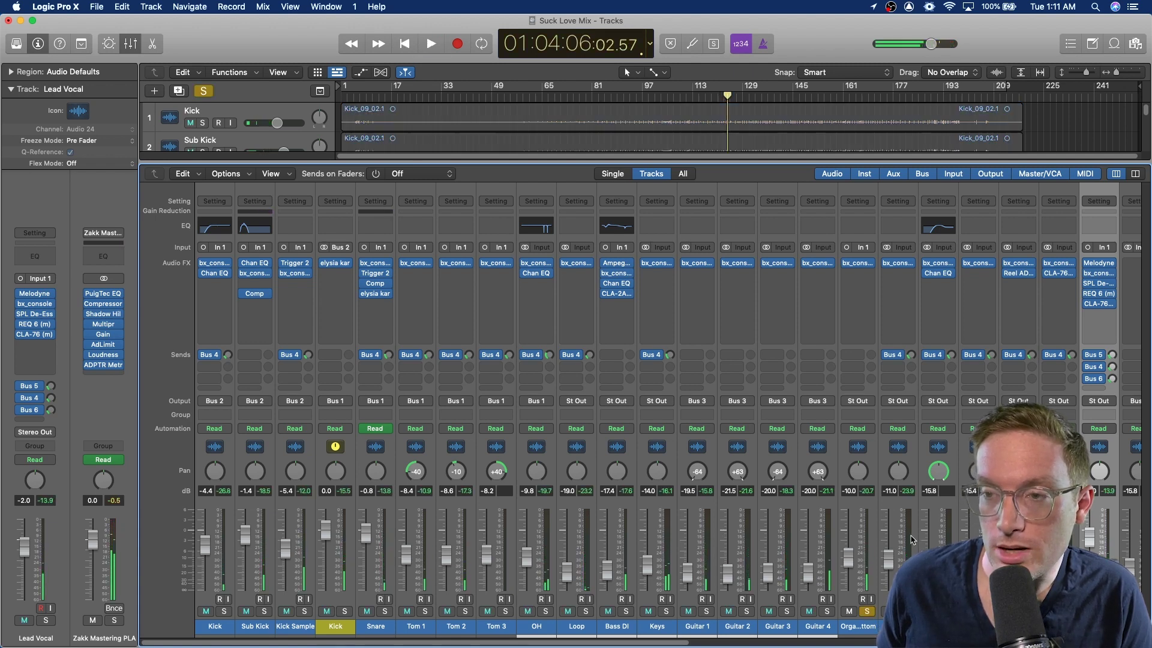
left_click(686, 94)
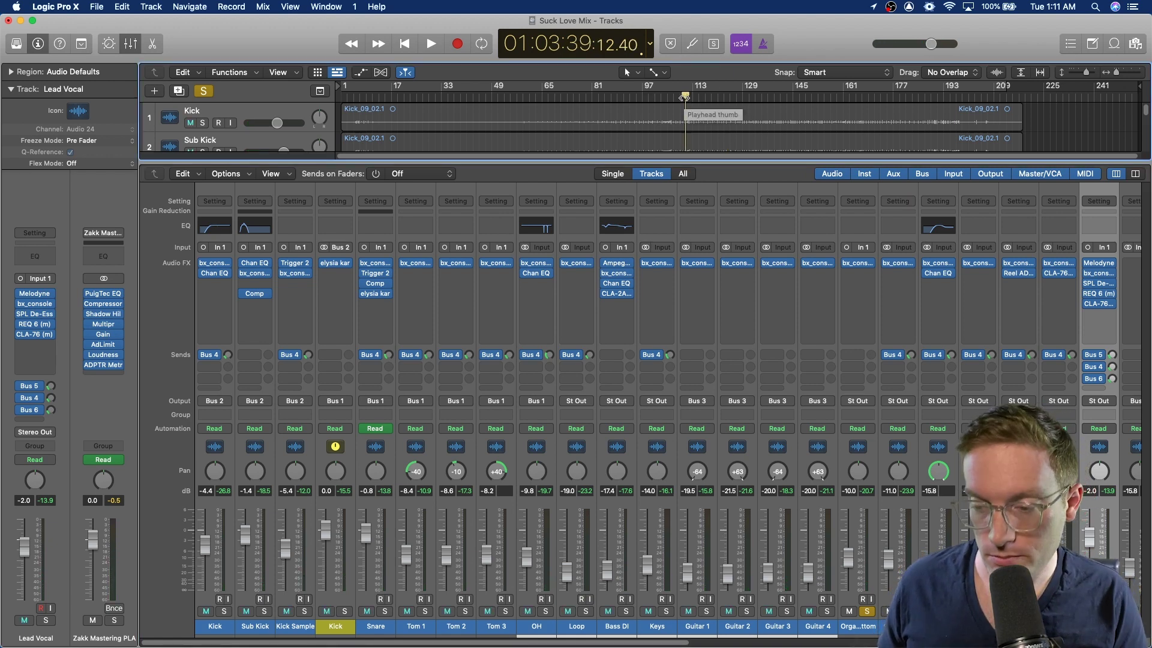
key("space")
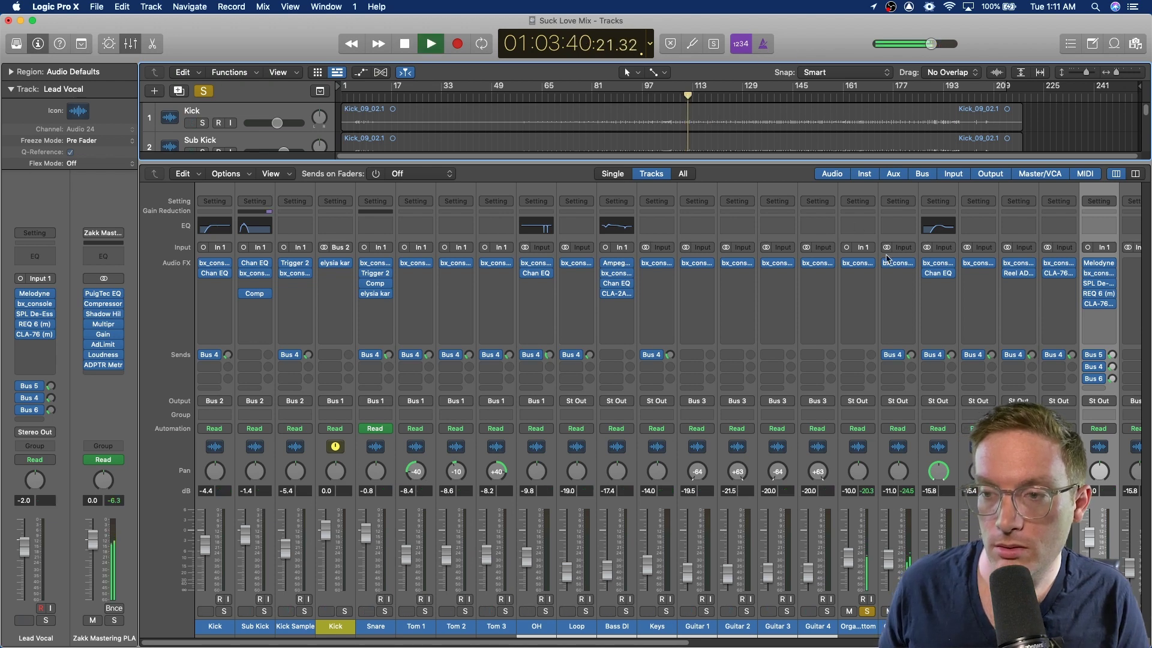
Review the Organ Bottom and Organ LR bx_console plugins, closing each window afterwards
left_click(858, 263)
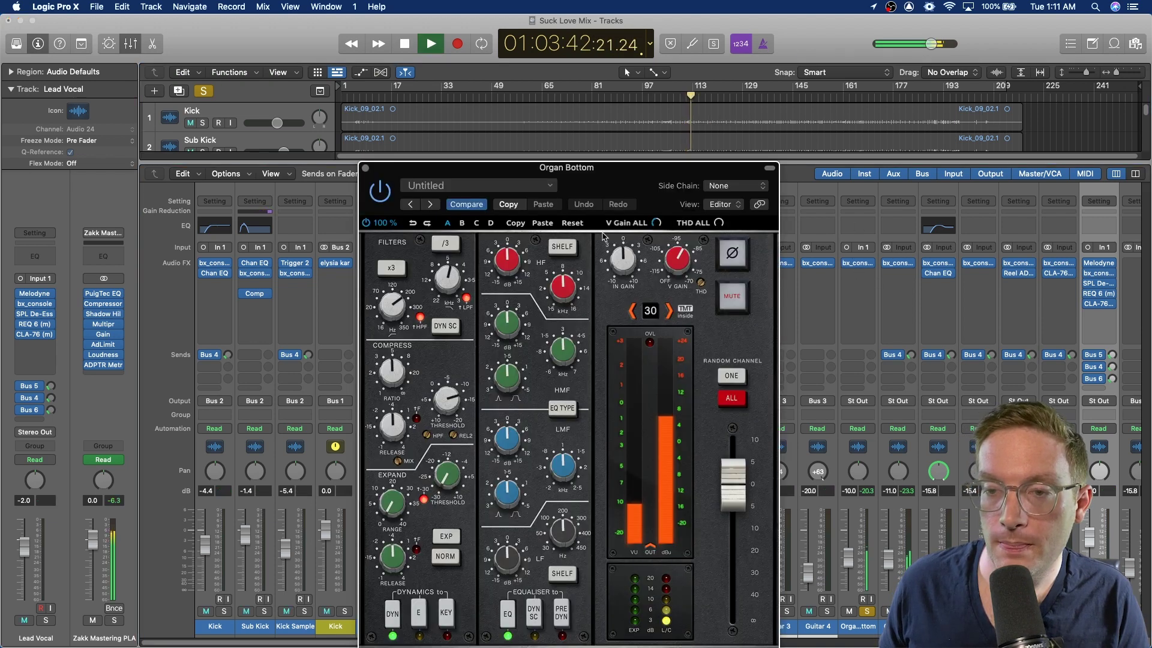
left_click_drag(596, 174, 355, 95)
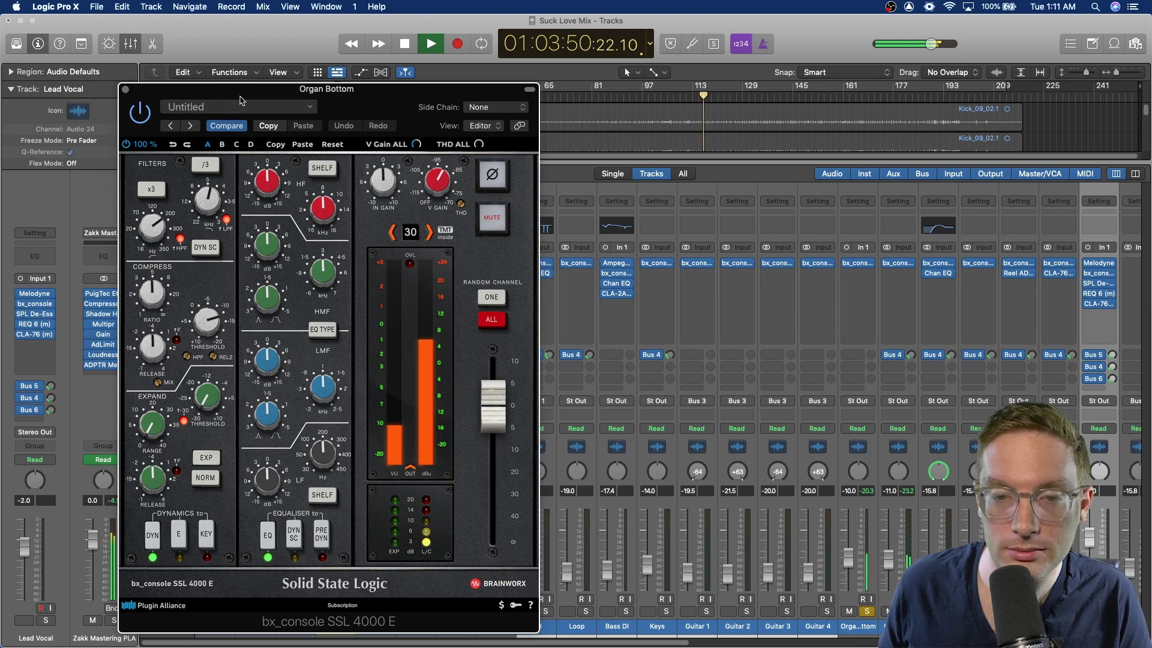
left_click(125, 90)
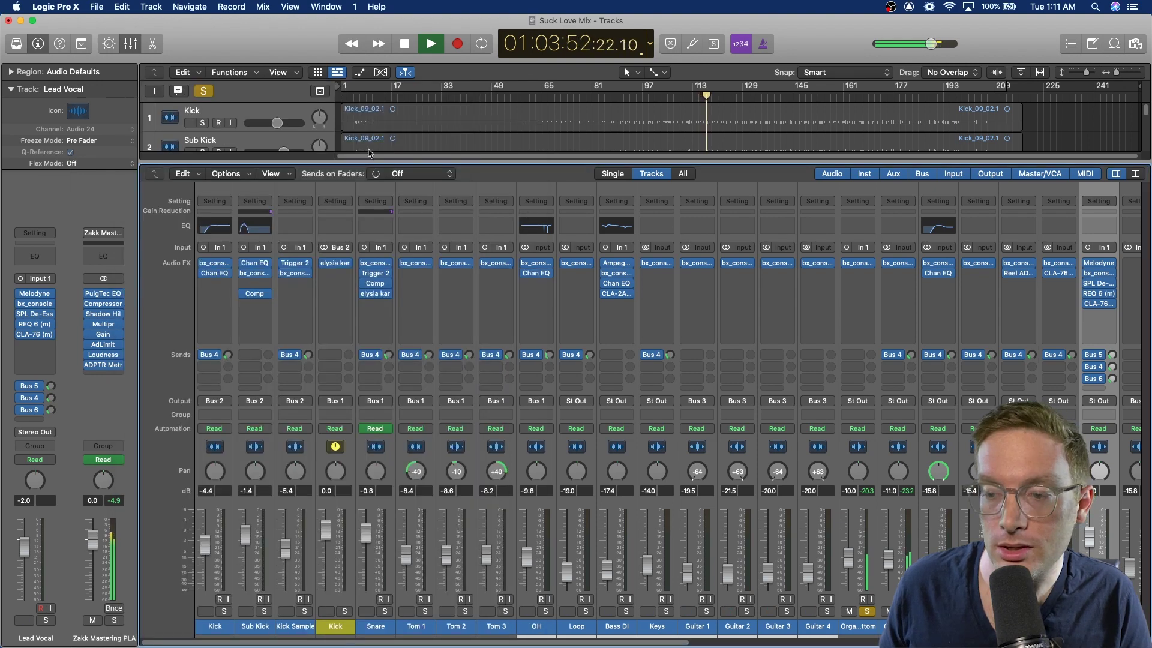
left_click(898, 265)
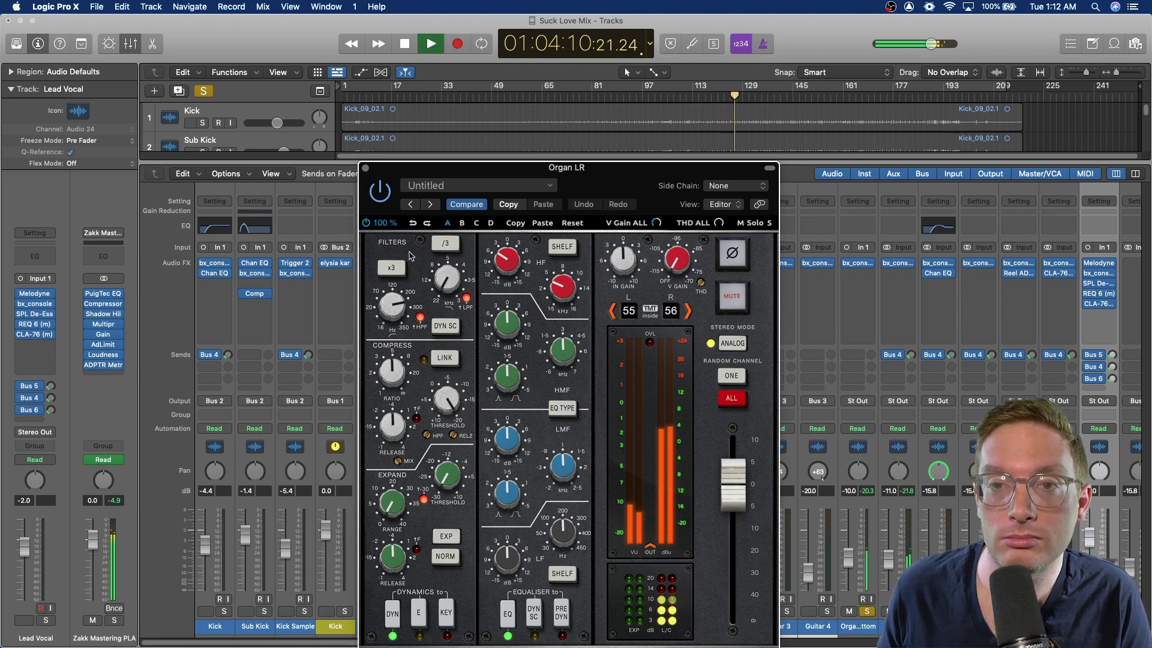
left_click(364, 168)
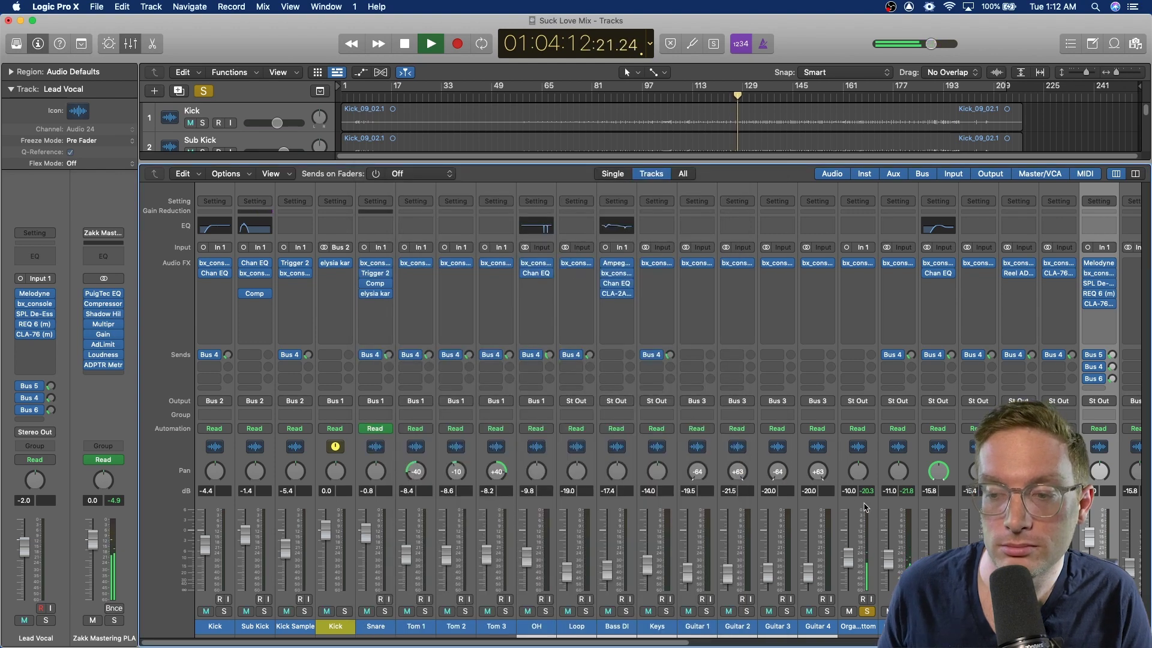
Clear all solos, return the playhead to about bar 113, and hide the Mixer
key("ctrl+alt+super+s")
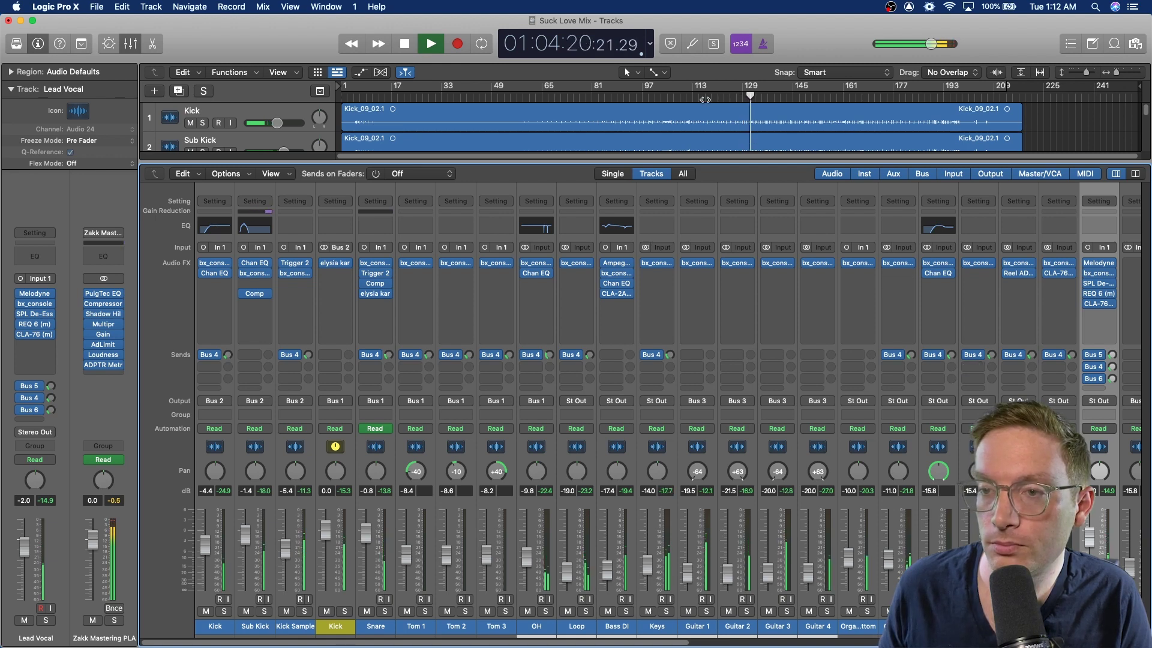
left_click(706, 96)
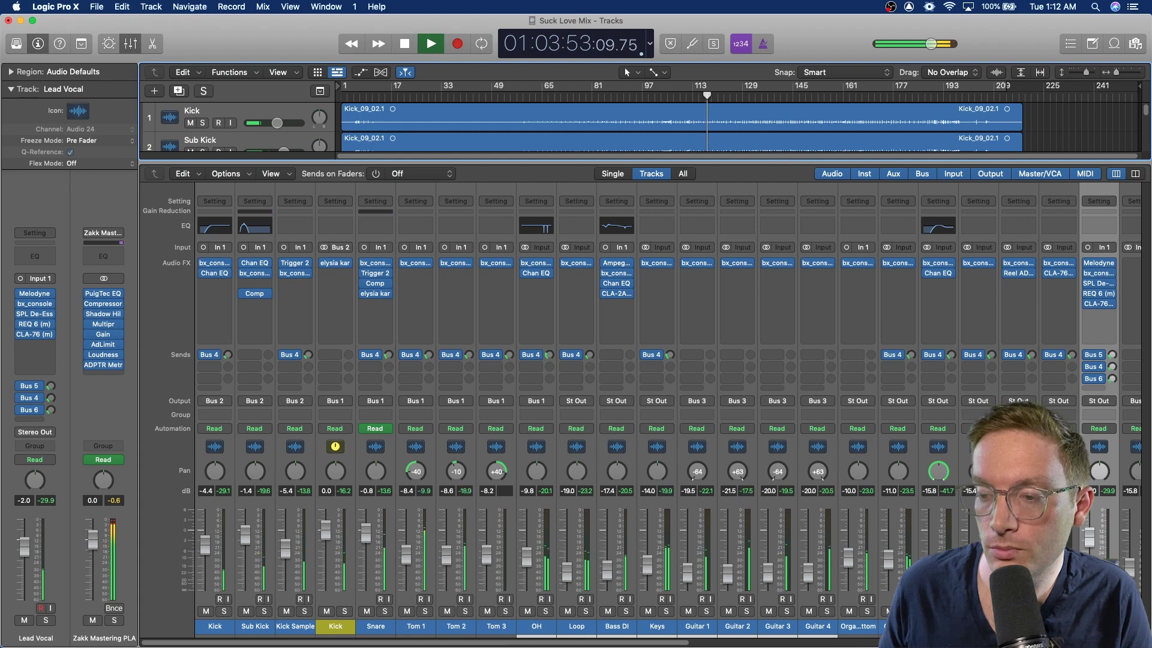
key("s")
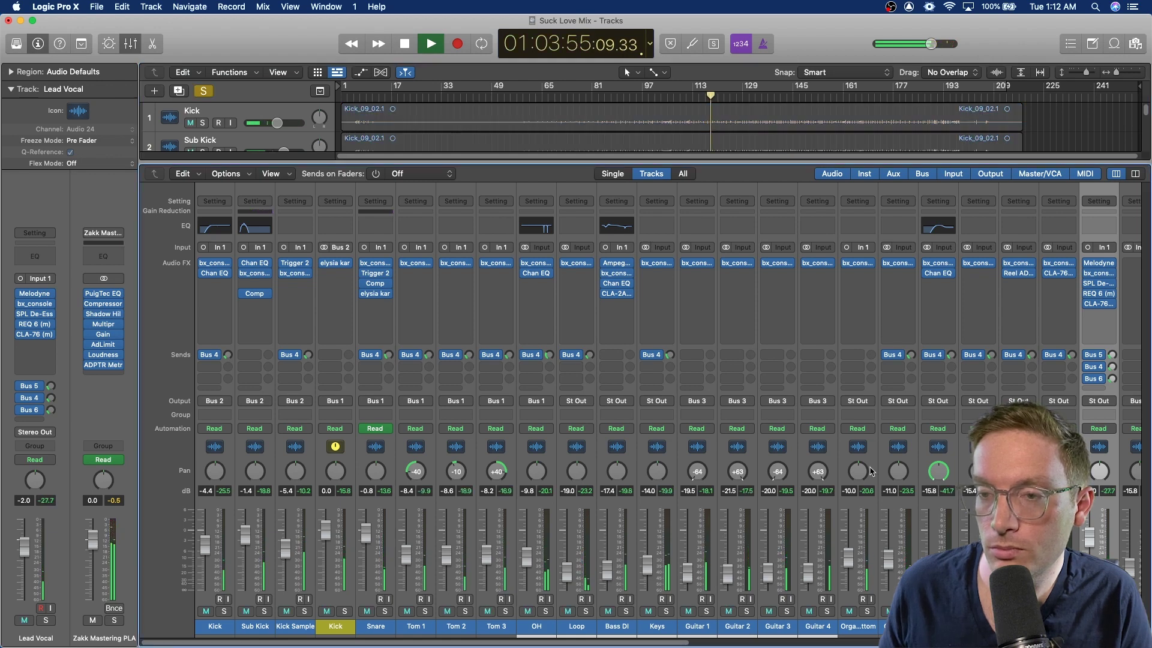
key("x")
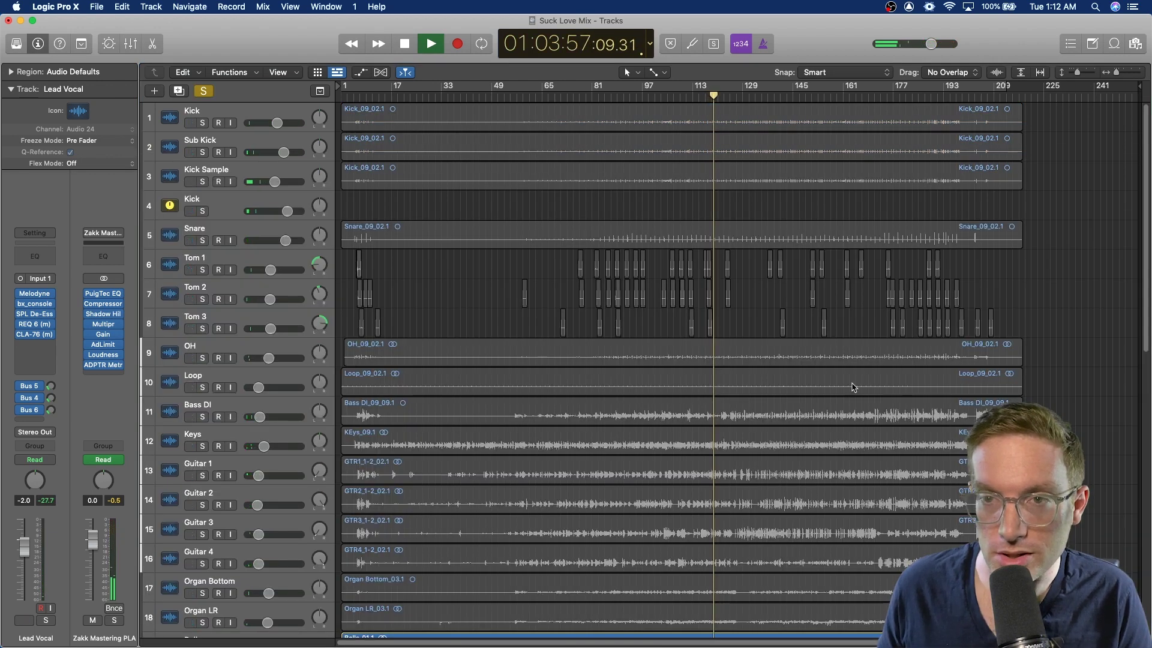
Unsolo Bells, then solo and select the Strings track
scroll(693, 345, "down", 10)
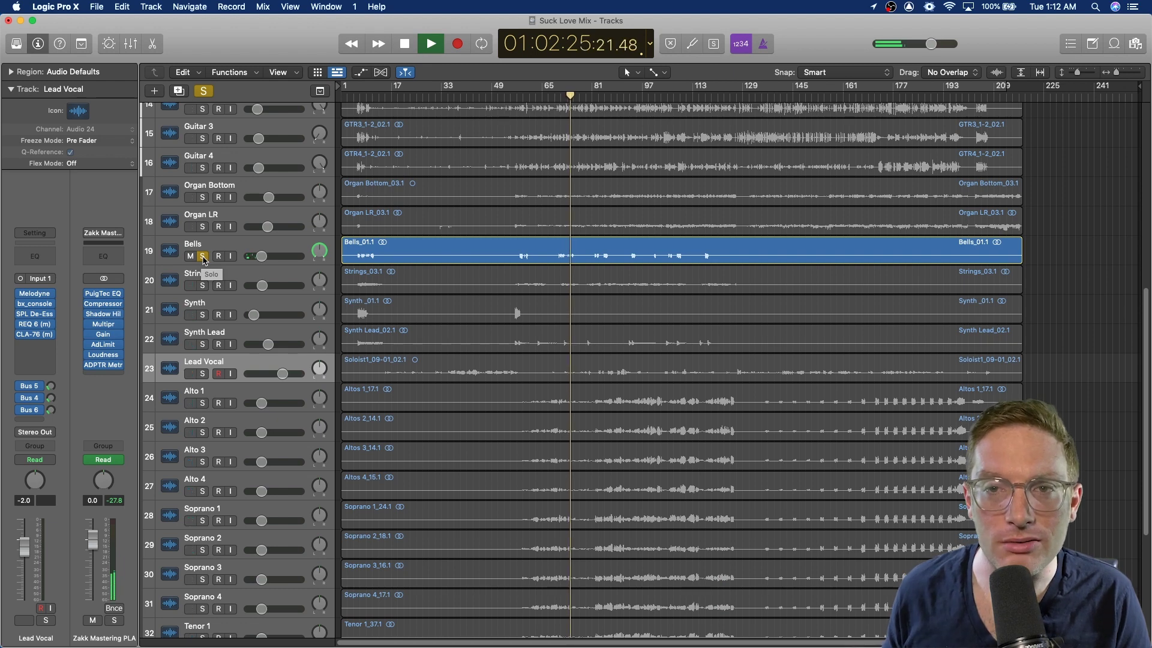
left_click(203, 256)
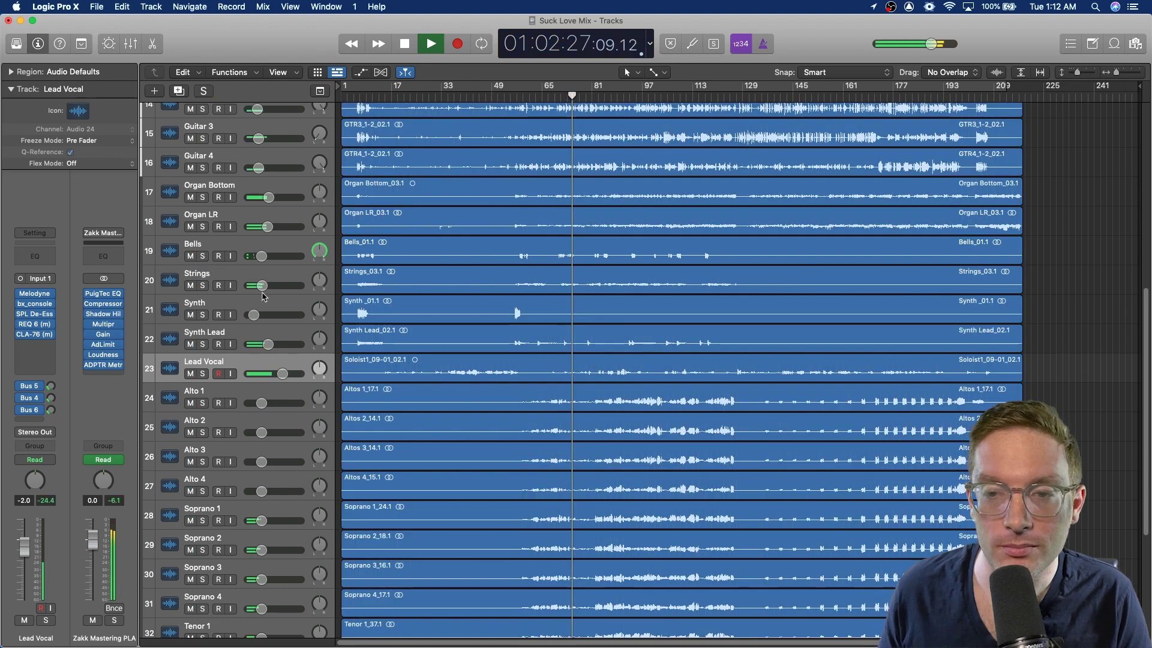
left_click(204, 286)
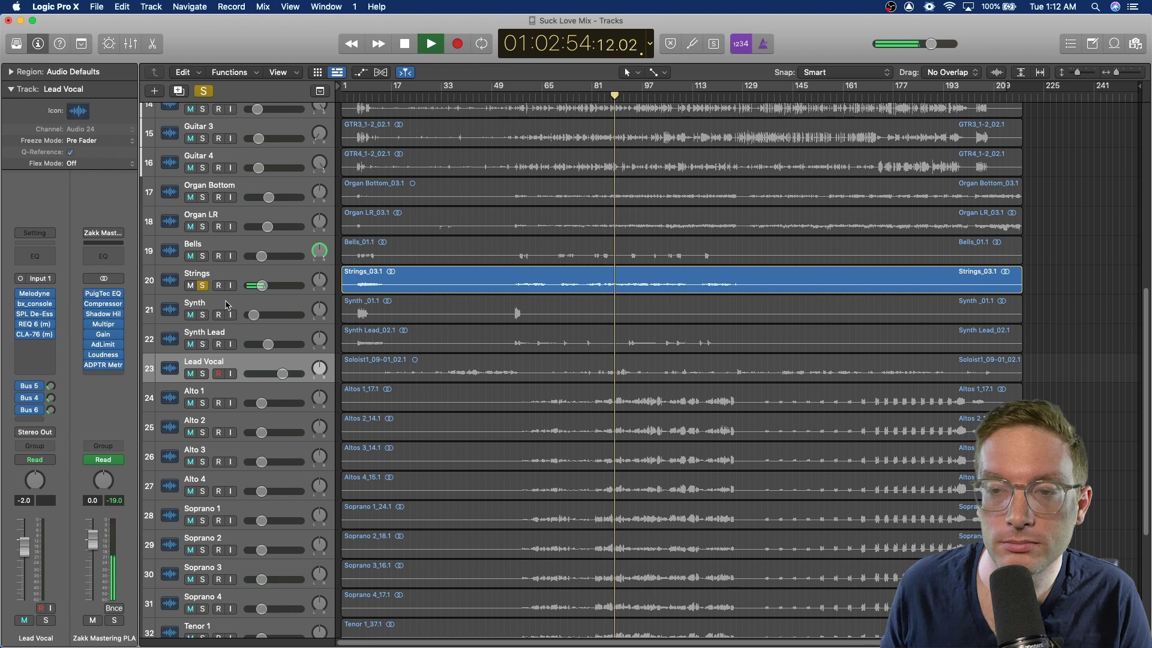
left_click(219, 275)
Review the Strings bx_console, then move the solo to Synth and play from the song start
key("v")
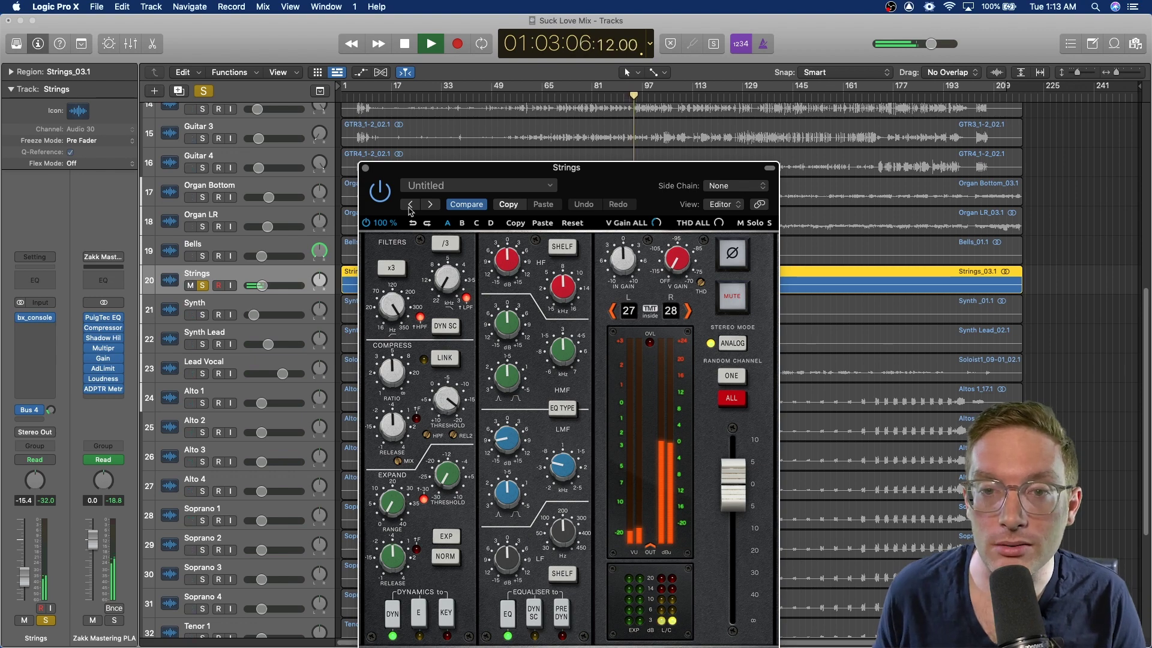
left_click(364, 168)
key("s")
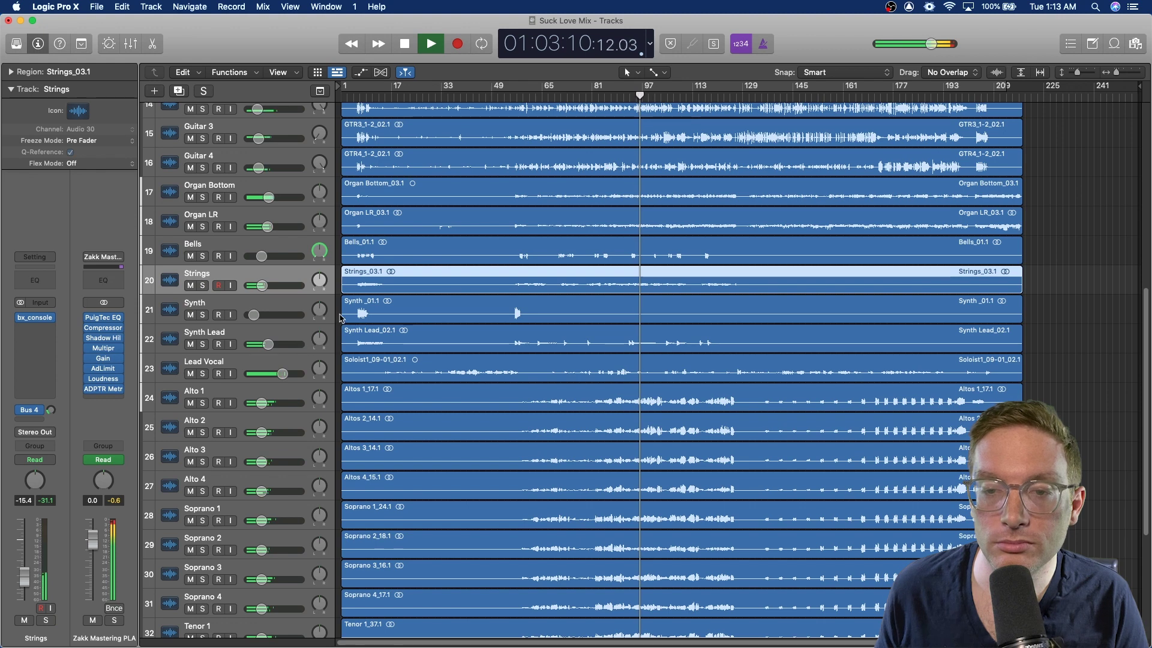
left_click(360, 95)
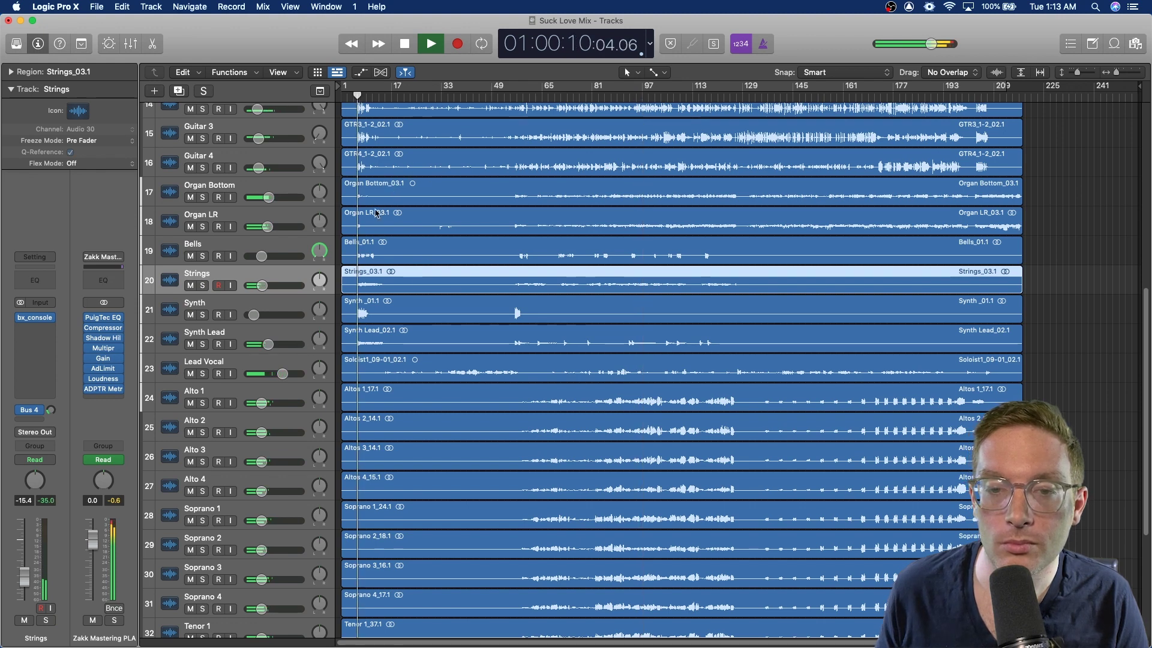
left_click(204, 315)
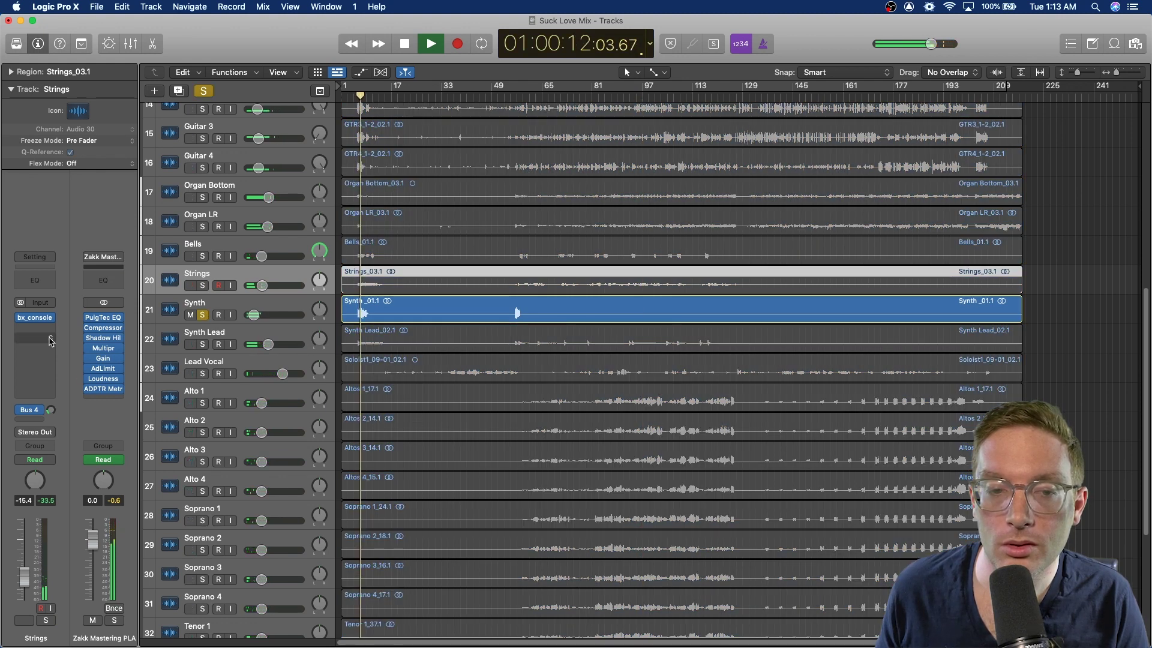
left_click(220, 321)
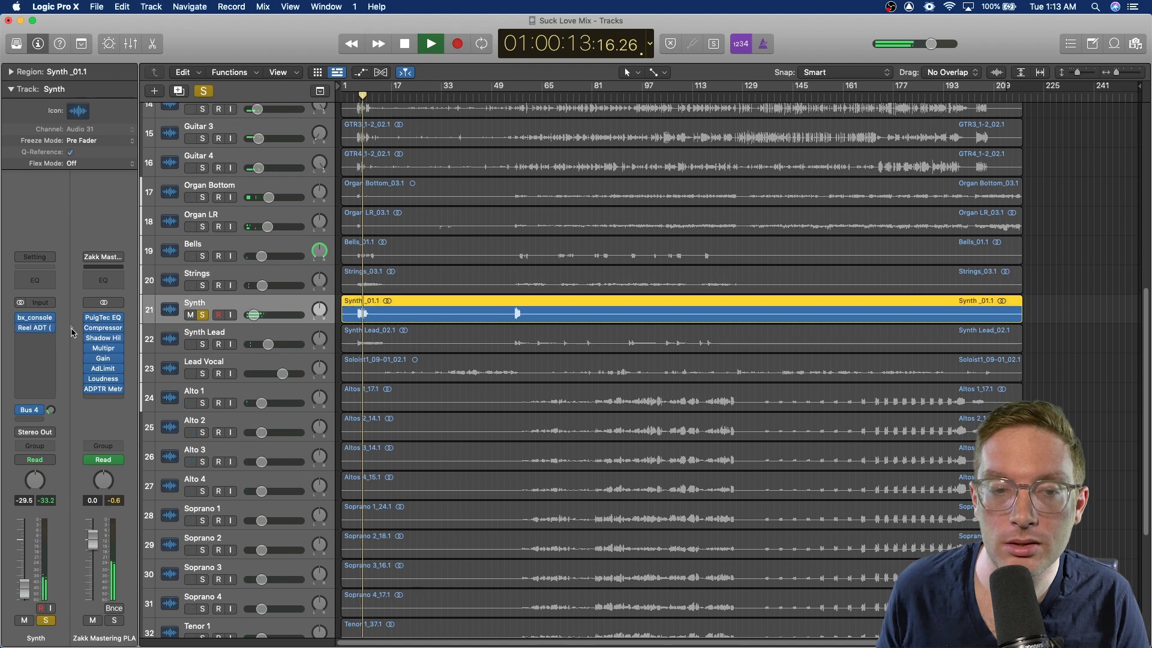
Check the Synth's bx_console, return near the song start, and open its Reel ADT doubling plugin
left_click(36, 319)
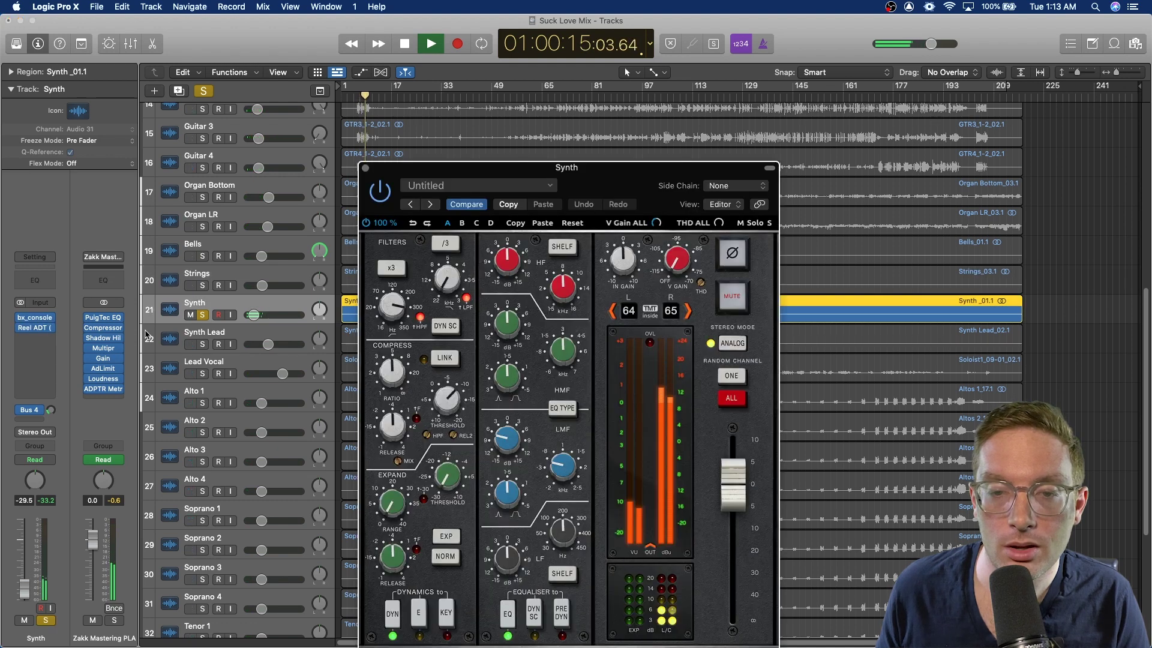
left_click(366, 169)
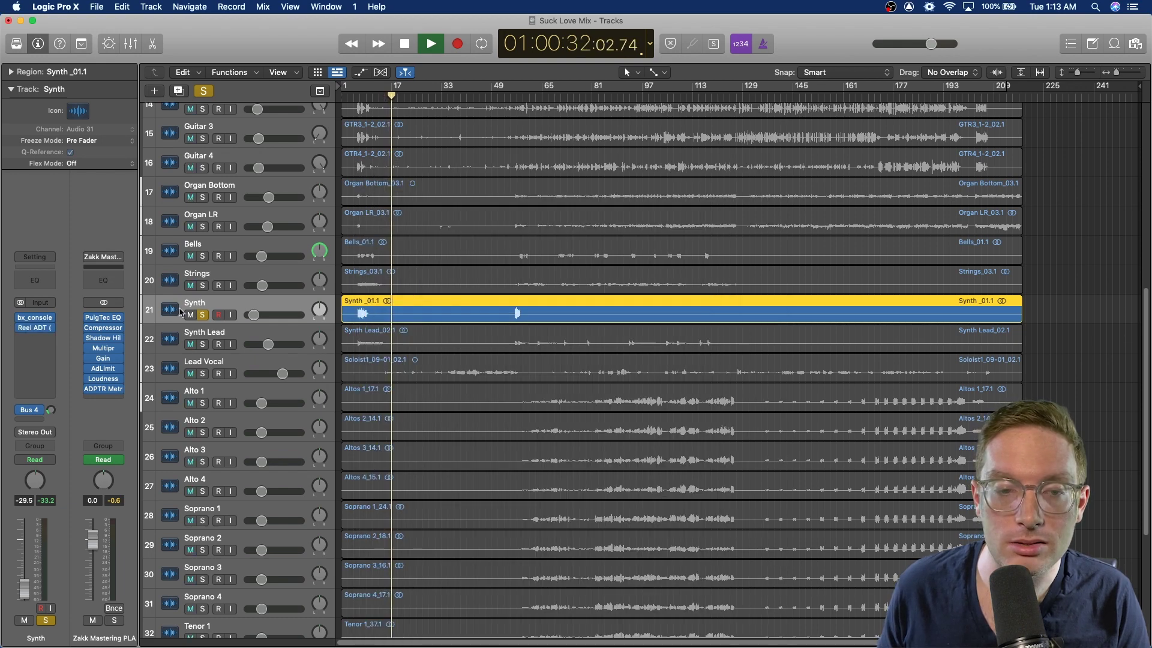
left_click(358, 95)
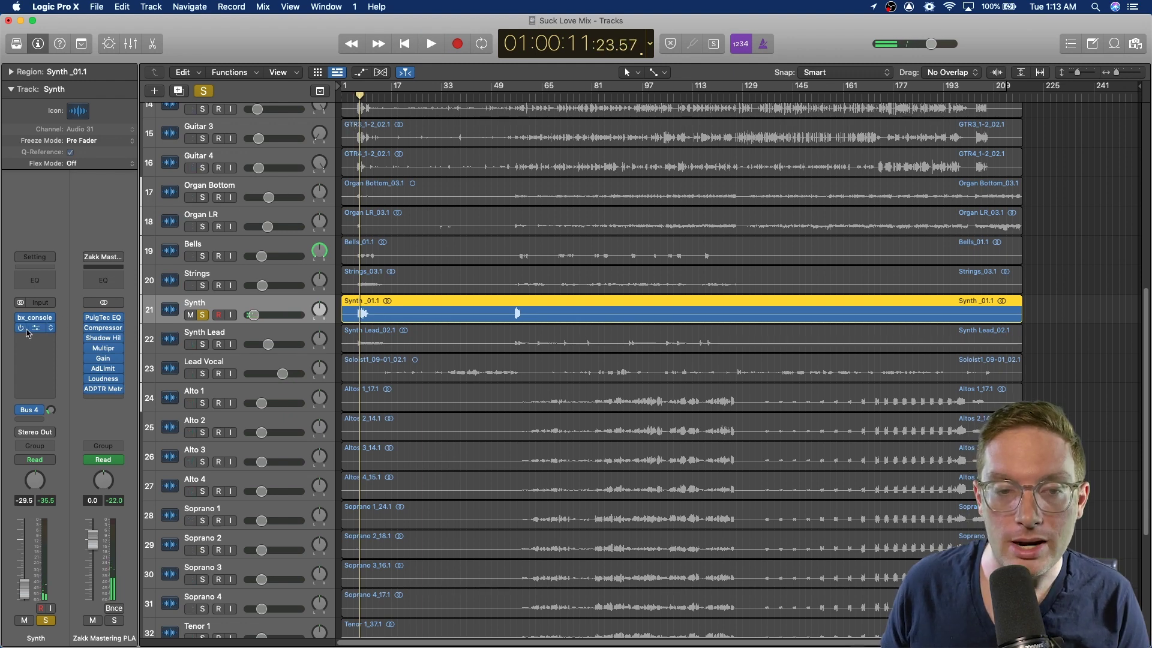
left_click(36, 328)
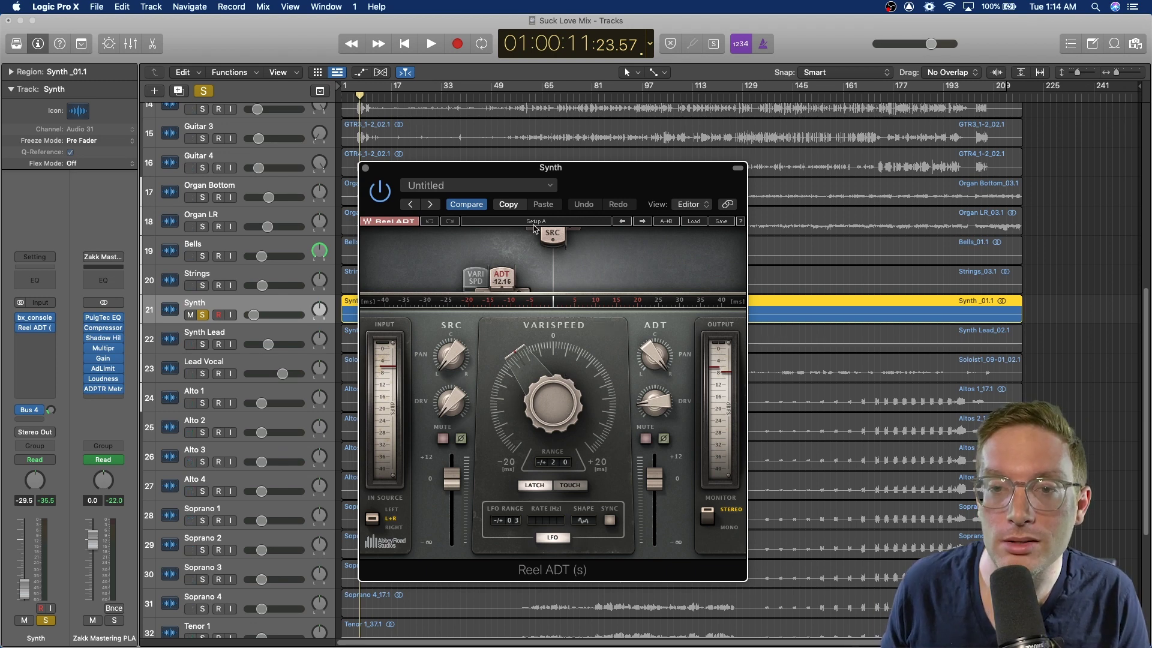
Audition the Synth's Reel ADT during playback from a few seconds earlier
left_click_drag(492, 171, 457, 162)
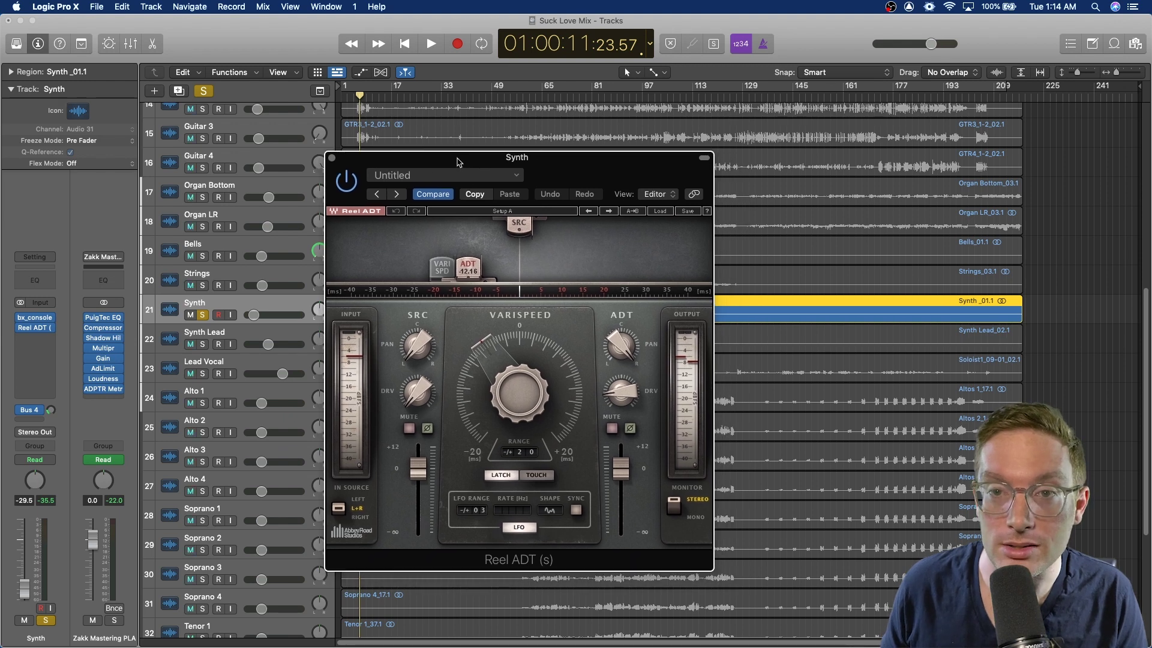
key("space")
left_click_drag(402, 157, 541, 158)
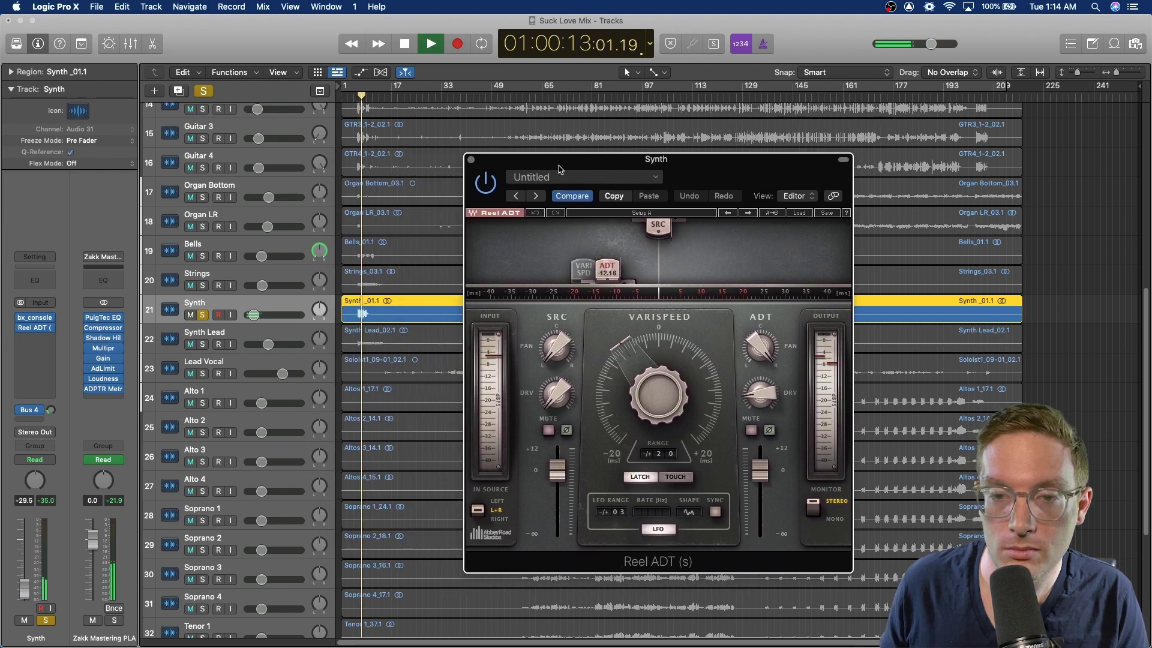
left_click(396, 110)
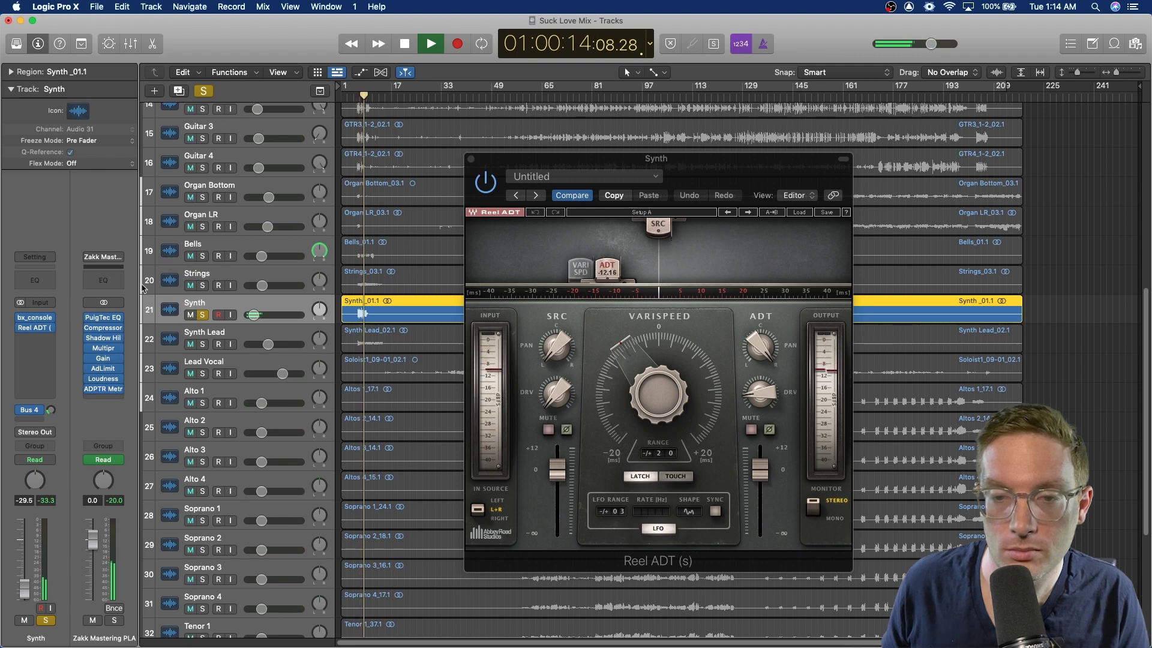
Unsolo the Synth track, close the Reel ADT window, and stop playback
key("s")
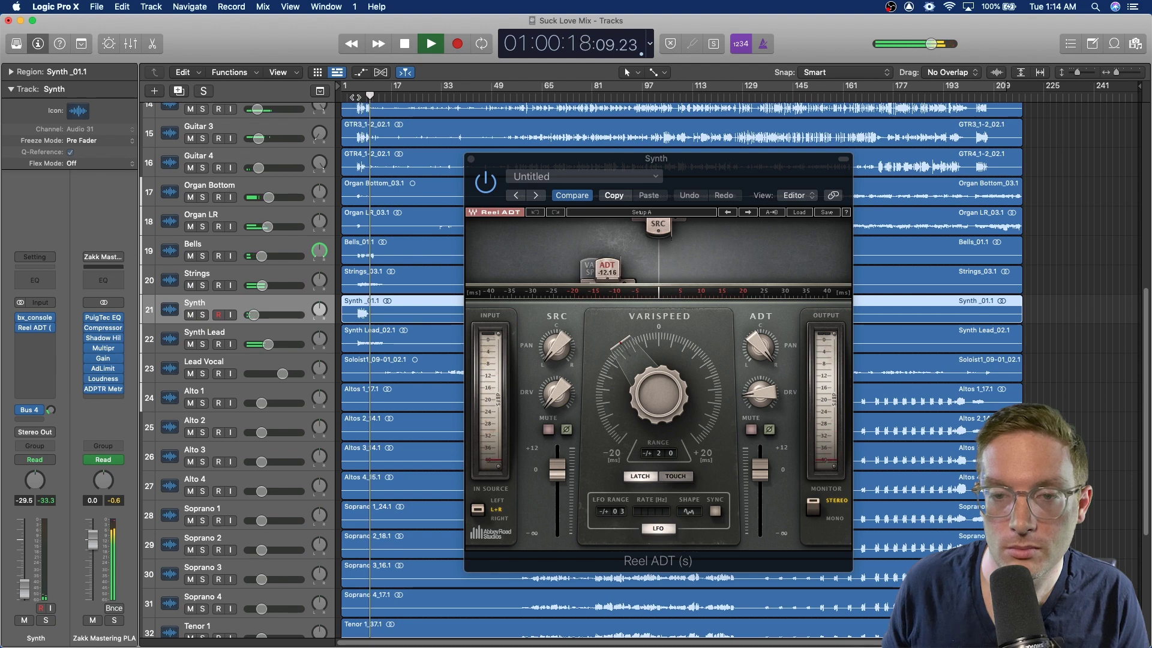
left_click_drag(501, 159, 588, 166)
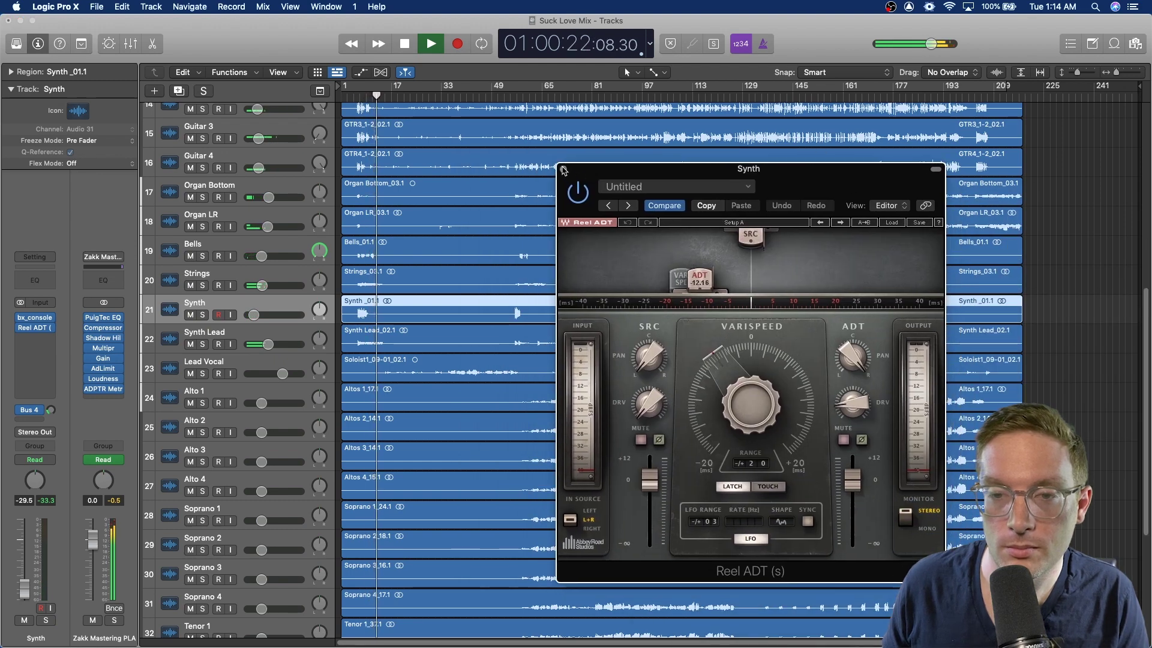
left_click(558, 166)
key("space")
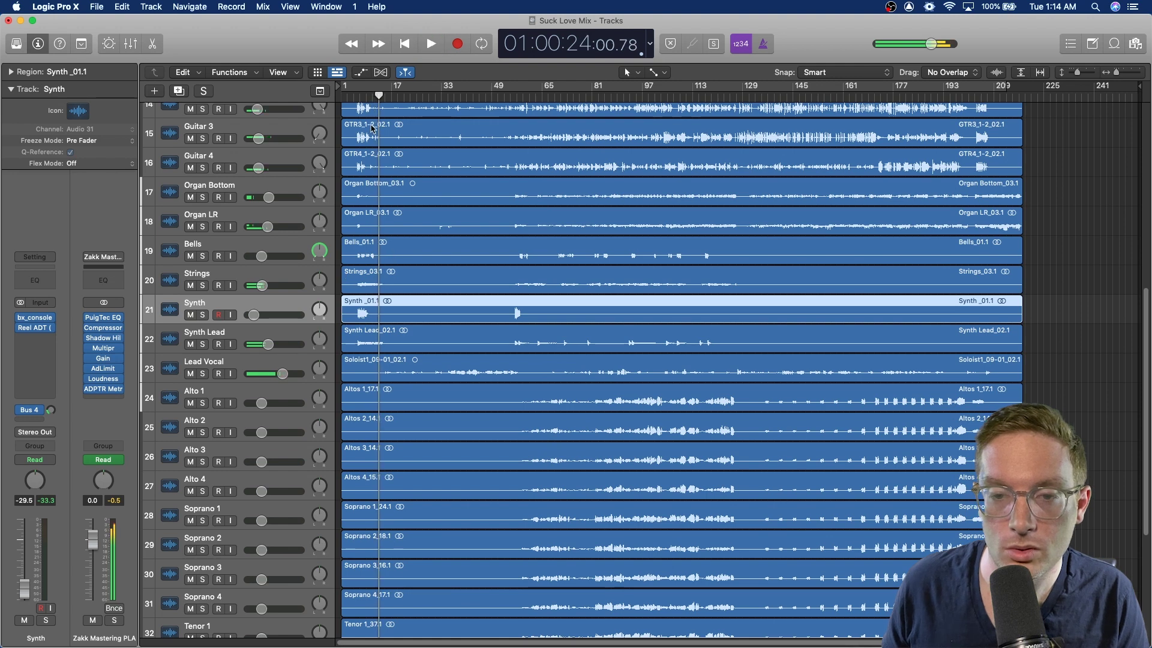
Solo Synth Lead, play it from near the start, and review its bx_console plugin
left_click(203, 344)
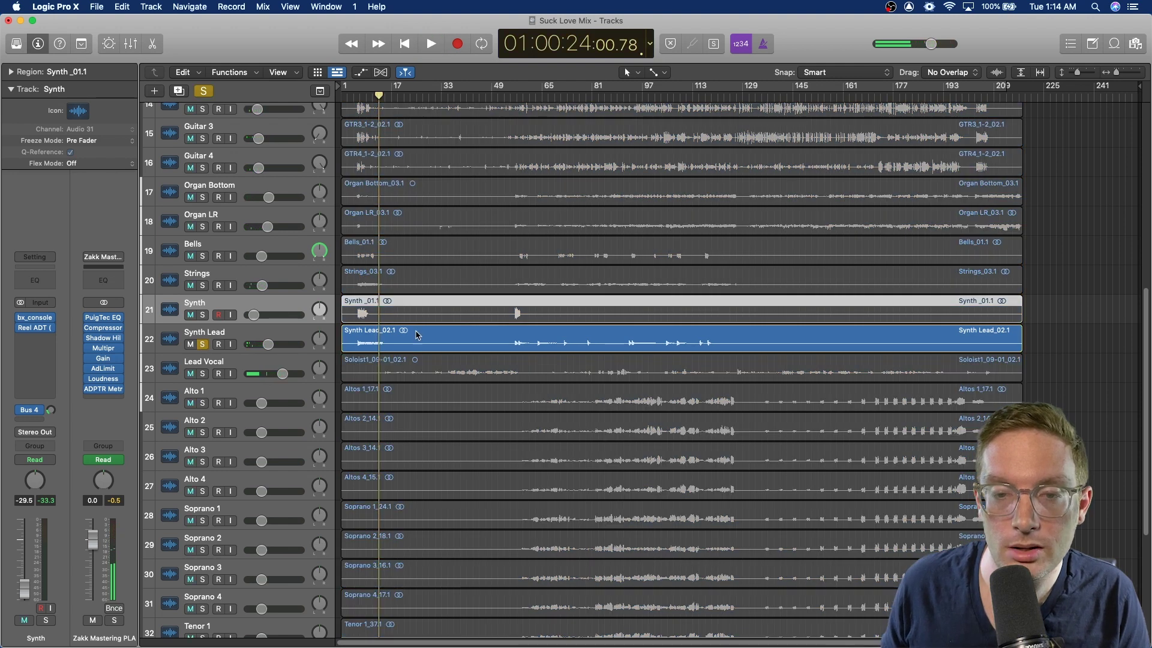
left_click(274, 333)
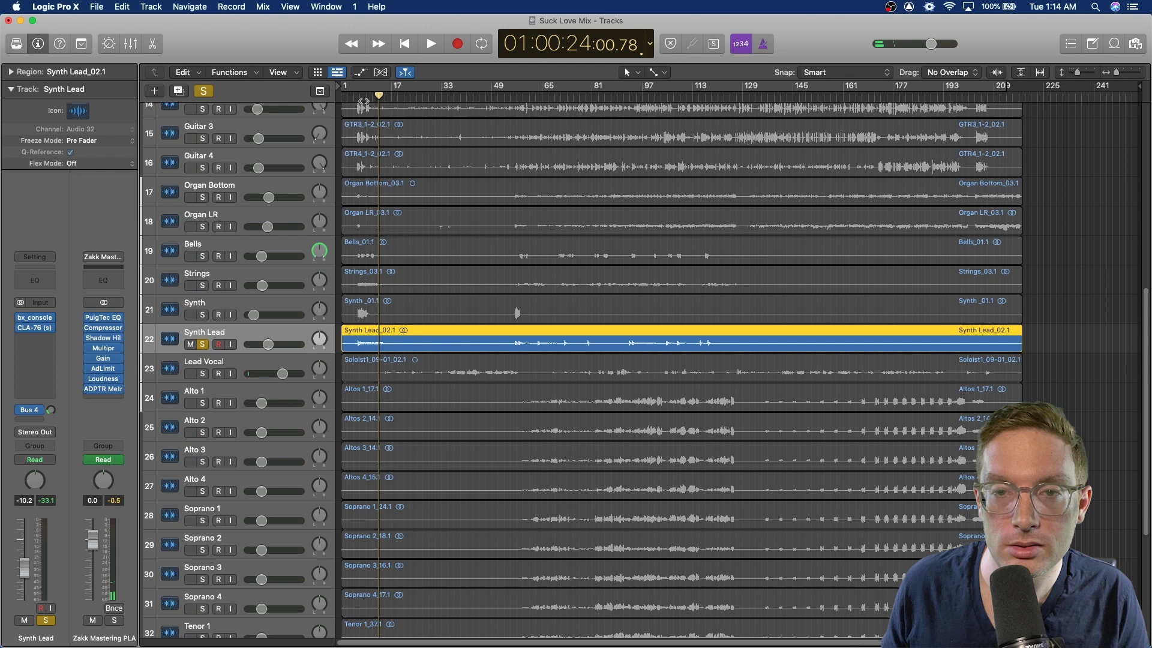
mouse_move(364, 99)
left_mouse_down()
mouse_move(345, 96)
mouse_move(358, 96)
left_mouse_up()
key("space")
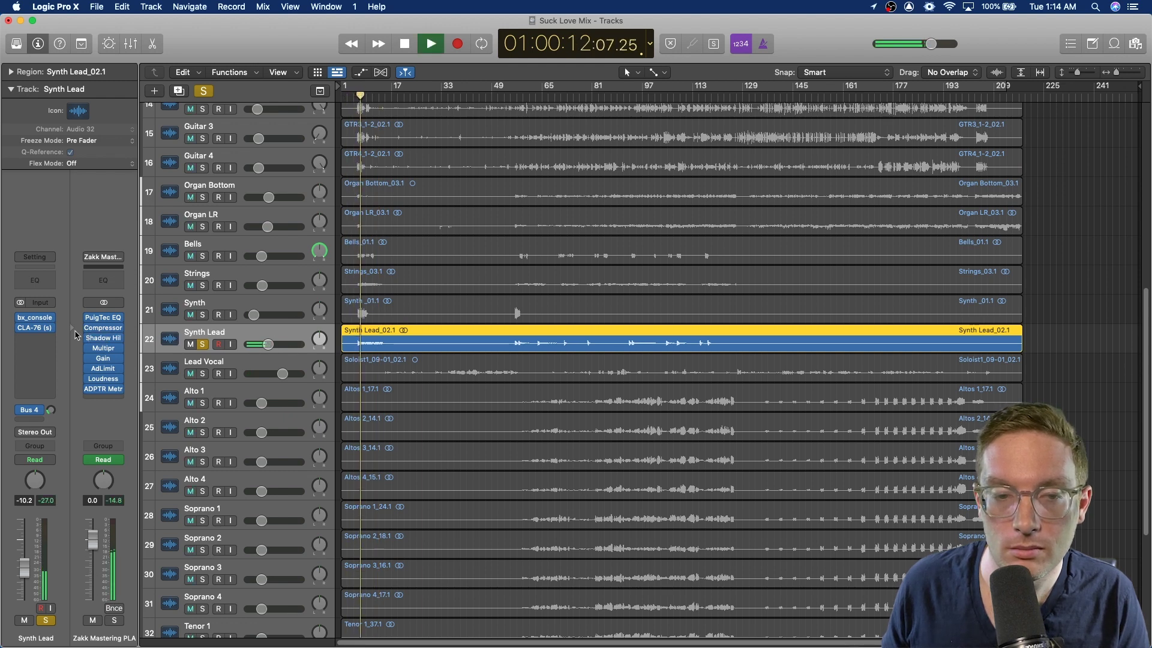
left_click(35, 317)
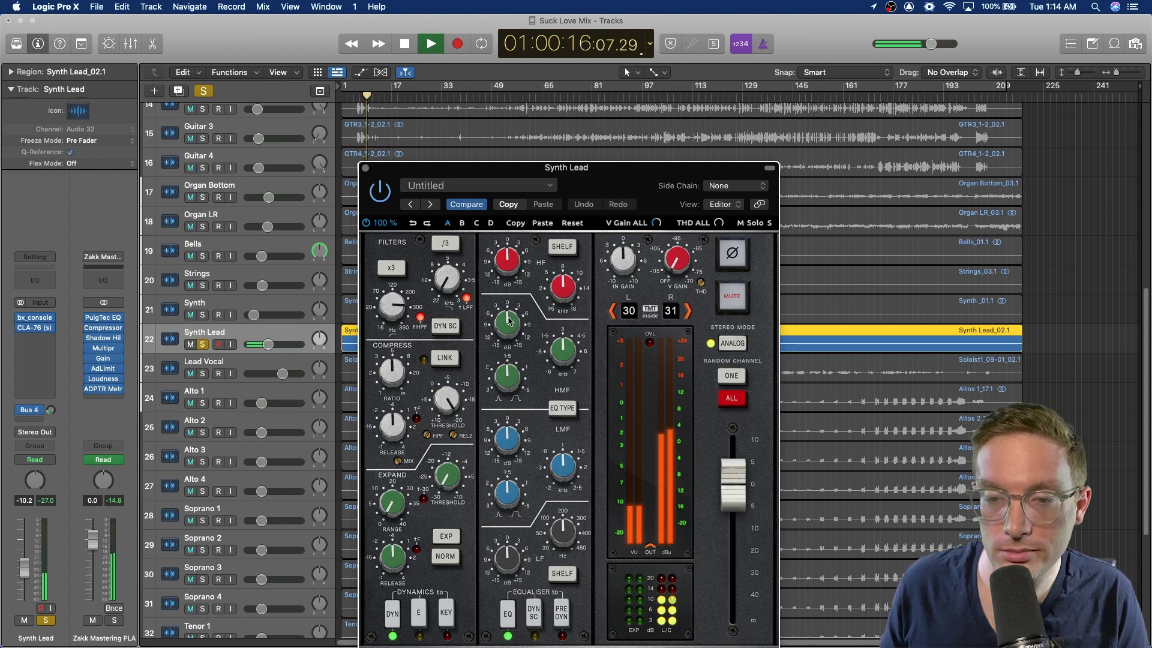
left_click(366, 168)
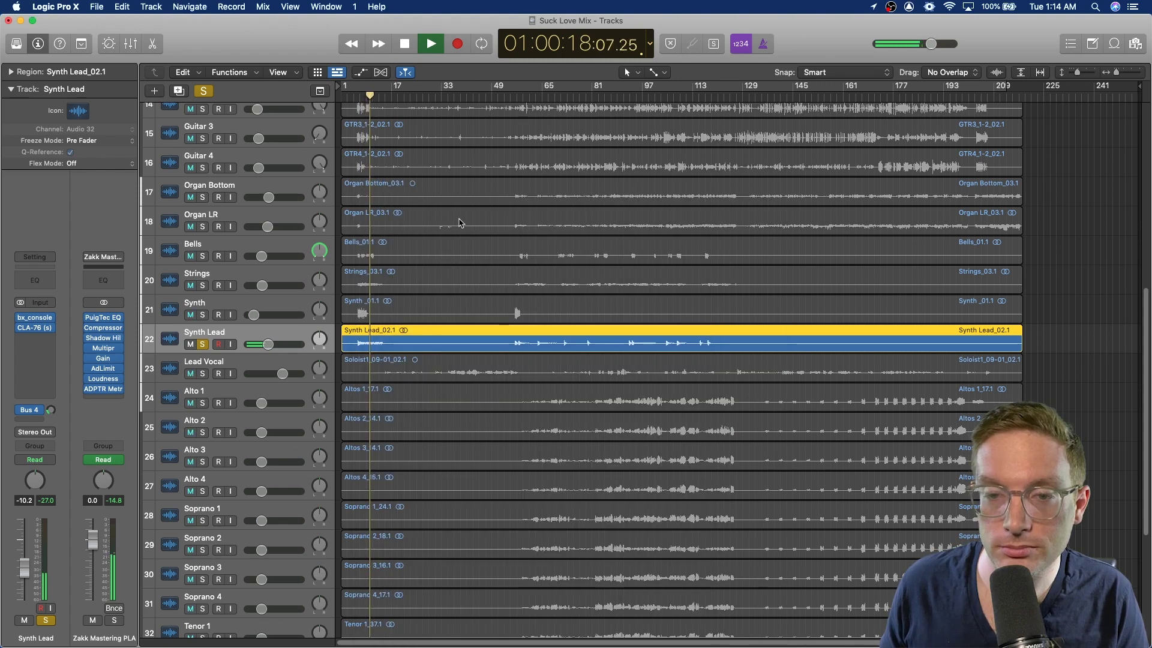
key("space")
Audition Synth Lead's CLA-76 compressor from around bar 11, then unsolo the track and stop
left_click(36, 330)
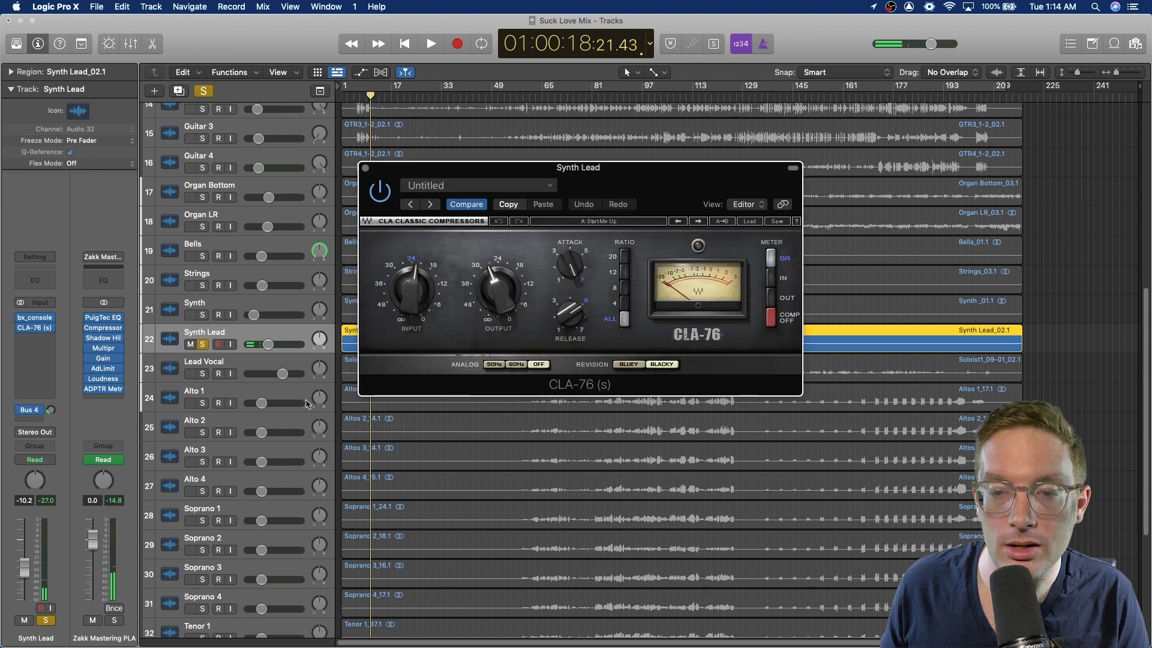
left_click_drag(468, 172, 634, 180)
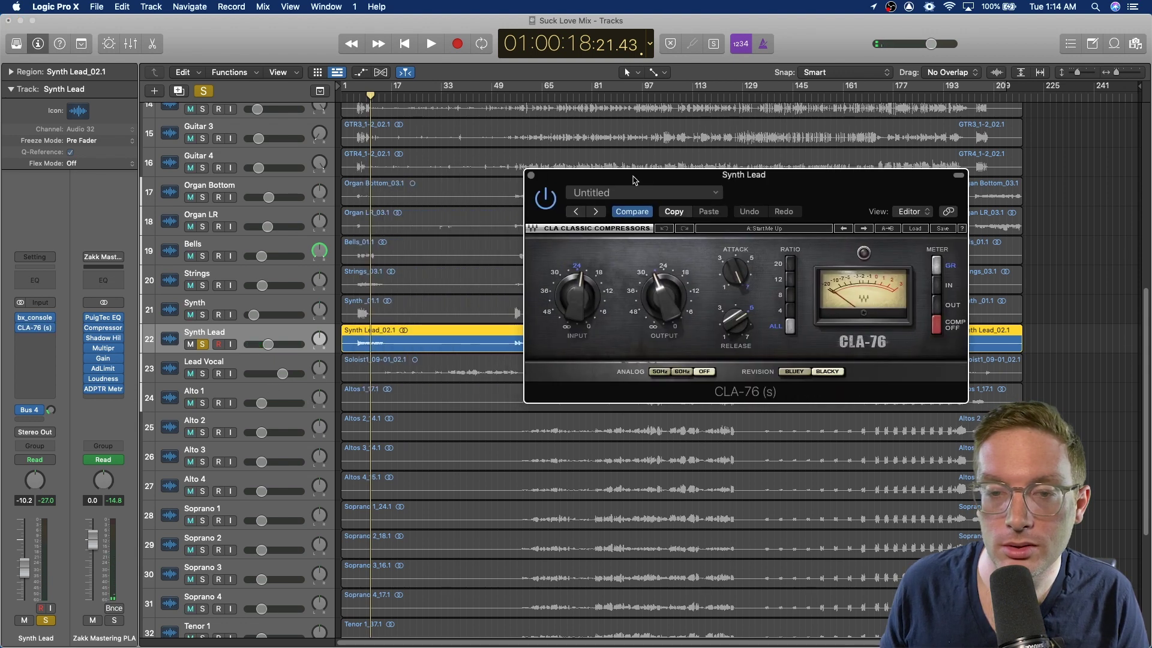
left_click(357, 99)
key("space")
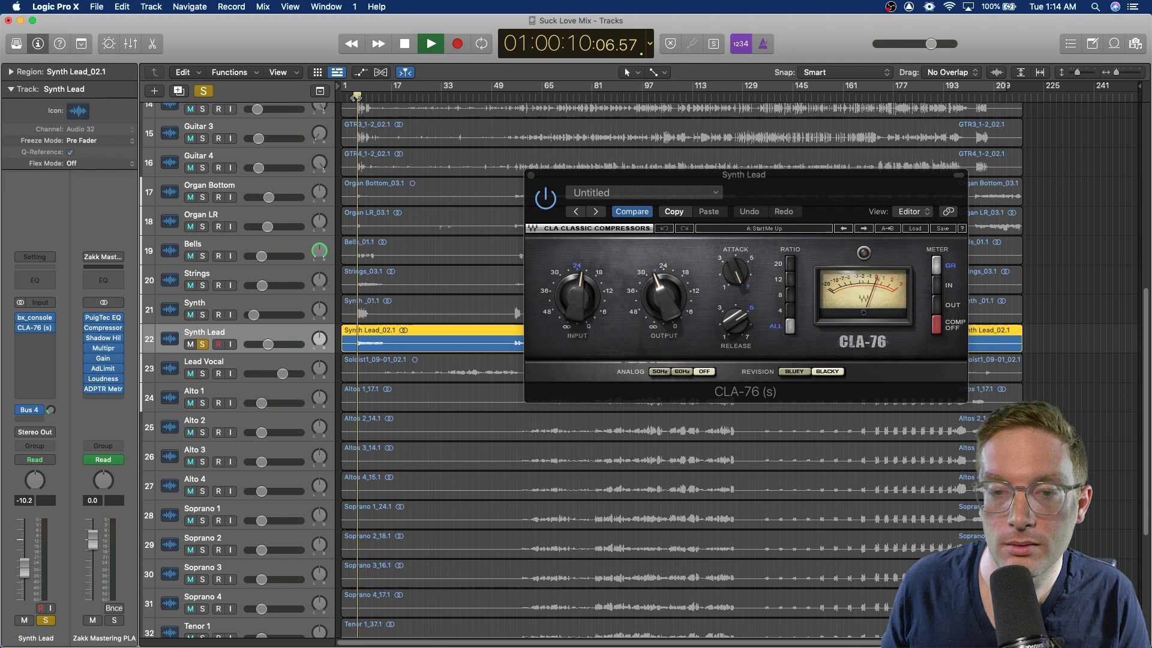
left_click(531, 177)
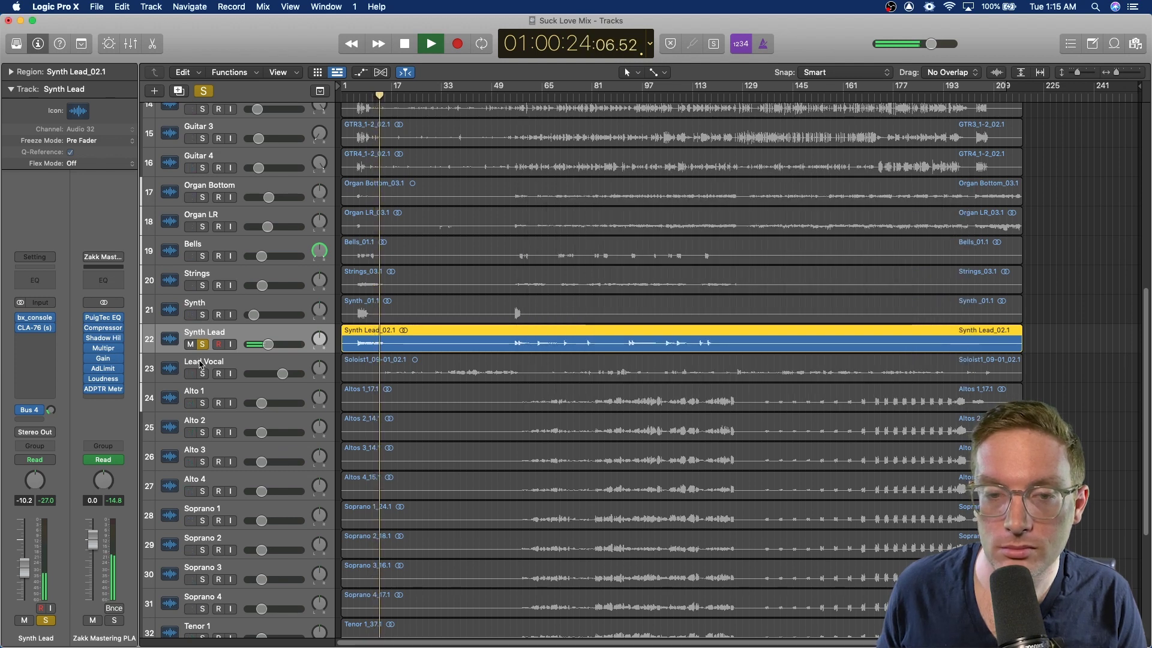
left_click(203, 344)
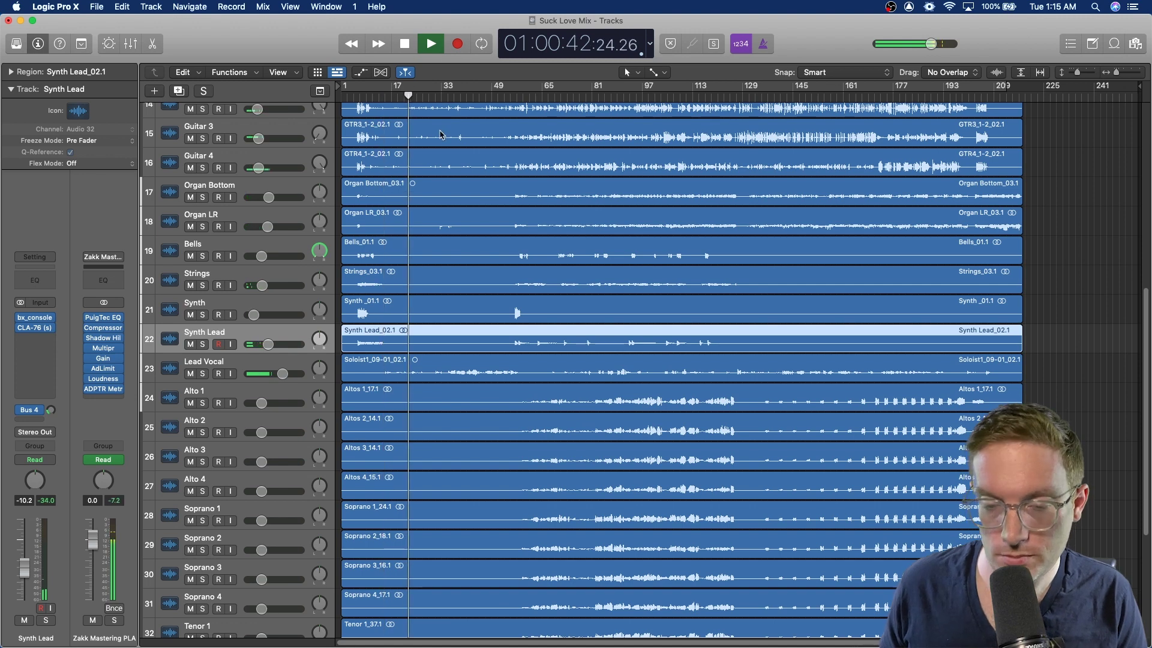
key("space")
Solo the Lead Vocal track and play it from bar 33
left_click(243, 364)
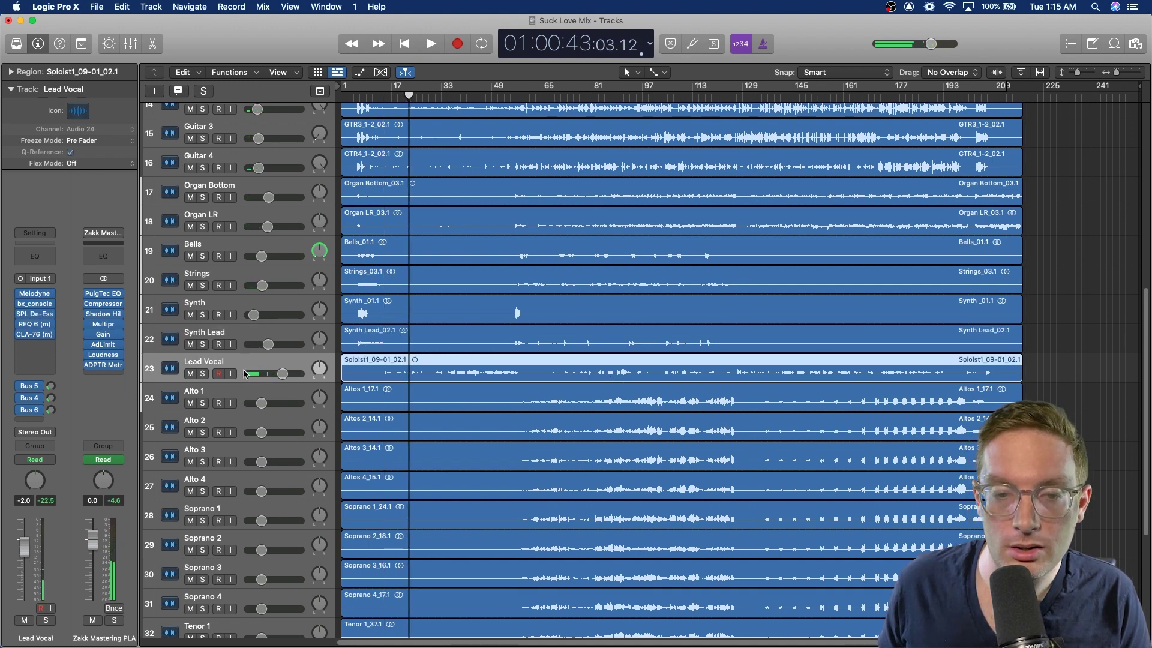
left_click(202, 374)
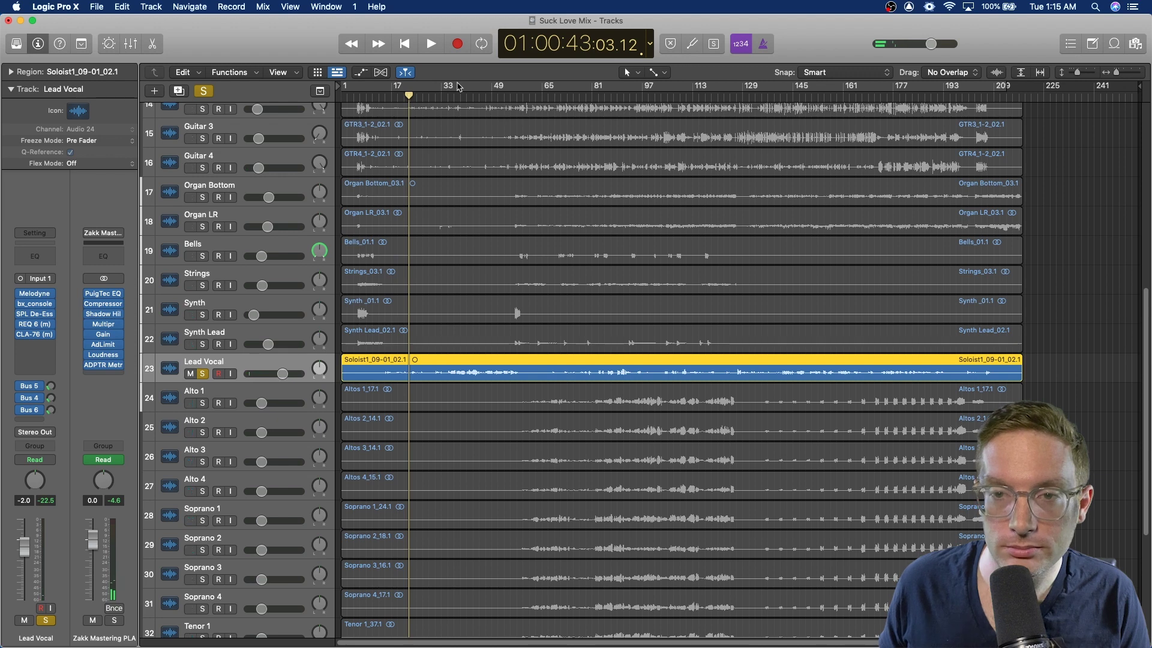
left_click(445, 98)
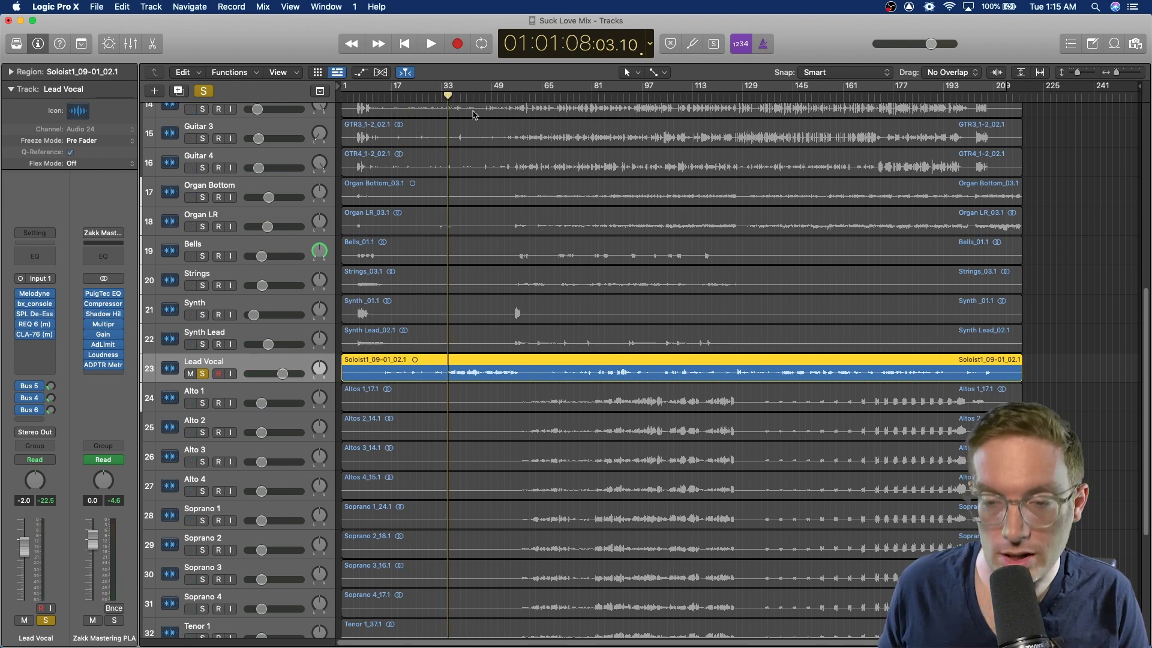
key("space")
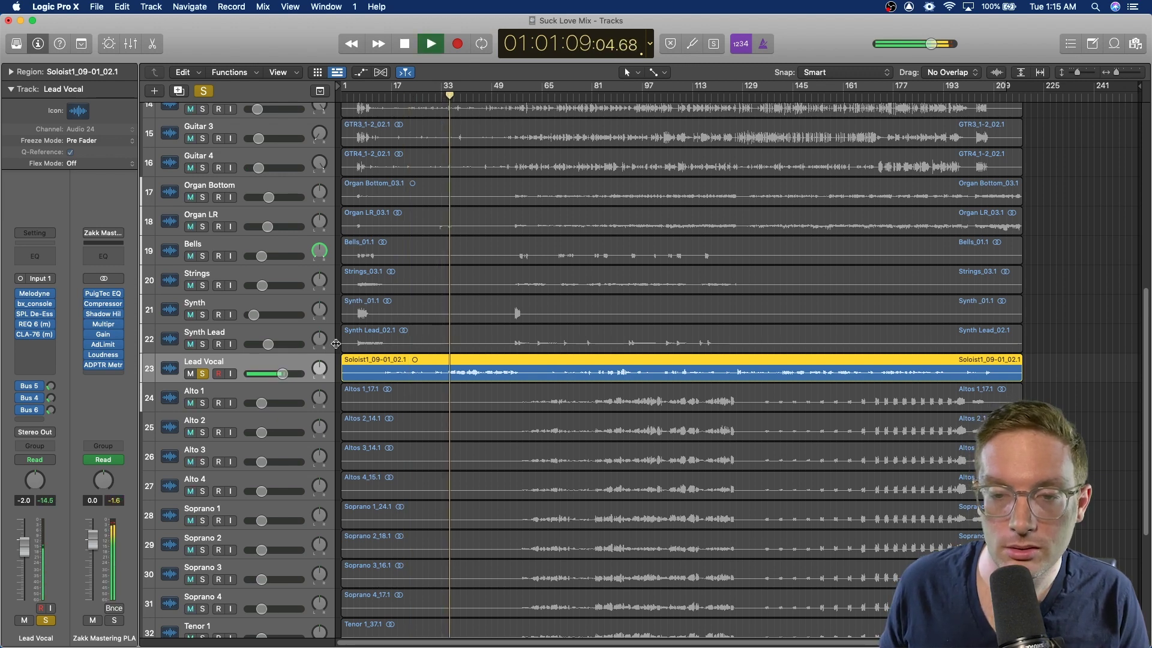
Stop playback and open the Lead Vocal's bx_console channel strip
mouse_move(40, 297)
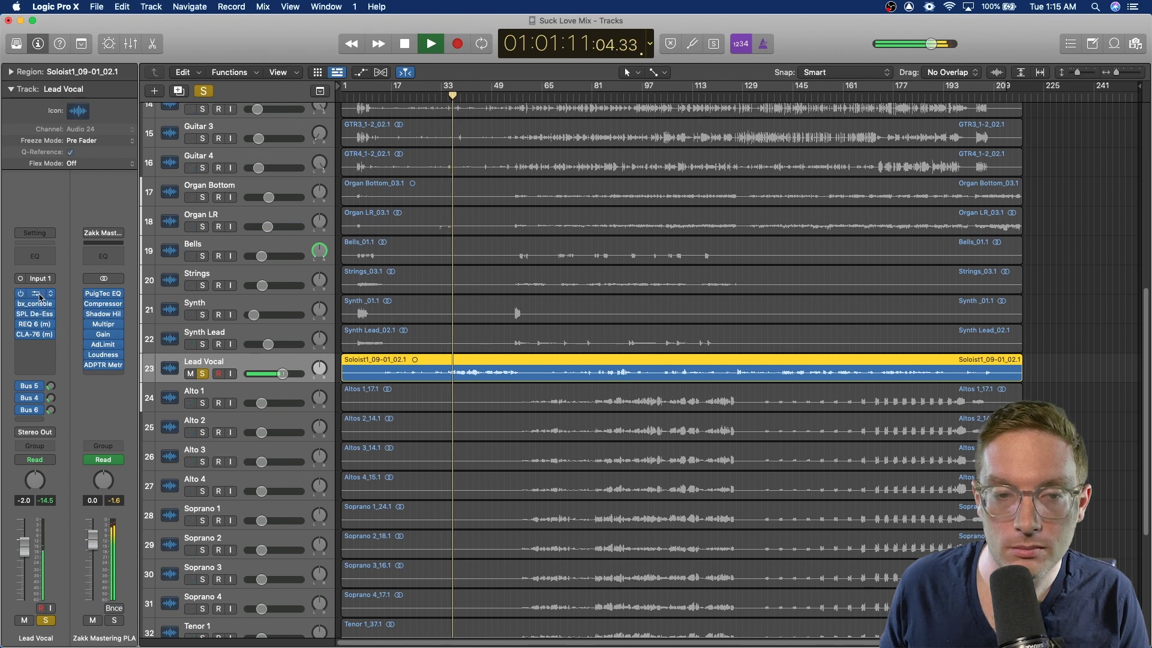
key("space")
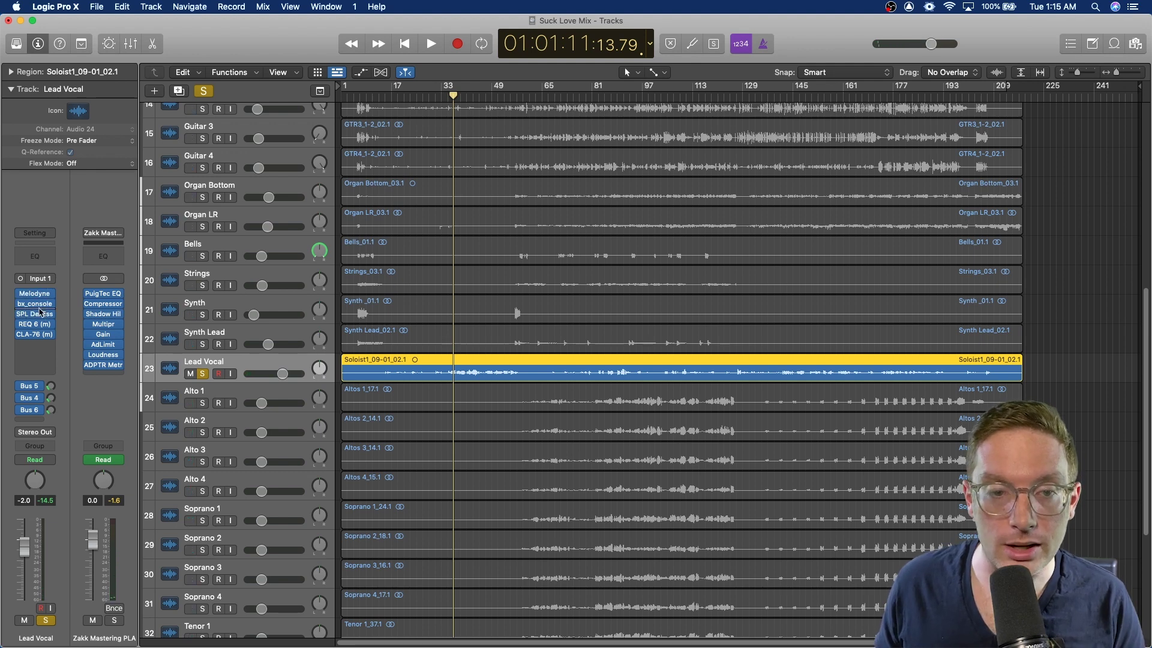
left_click(39, 307)
mouse_move(93, 306)
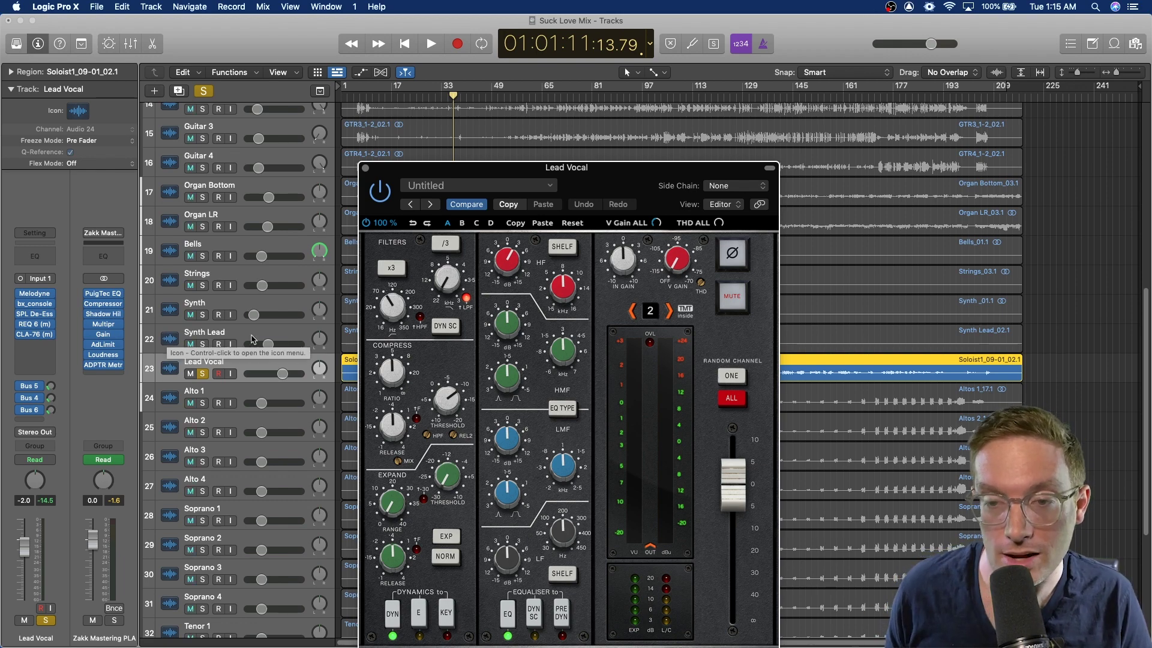
Play the soloed Lead Vocal and open its SPL De-Esser Dual-Band plugin
key("space")
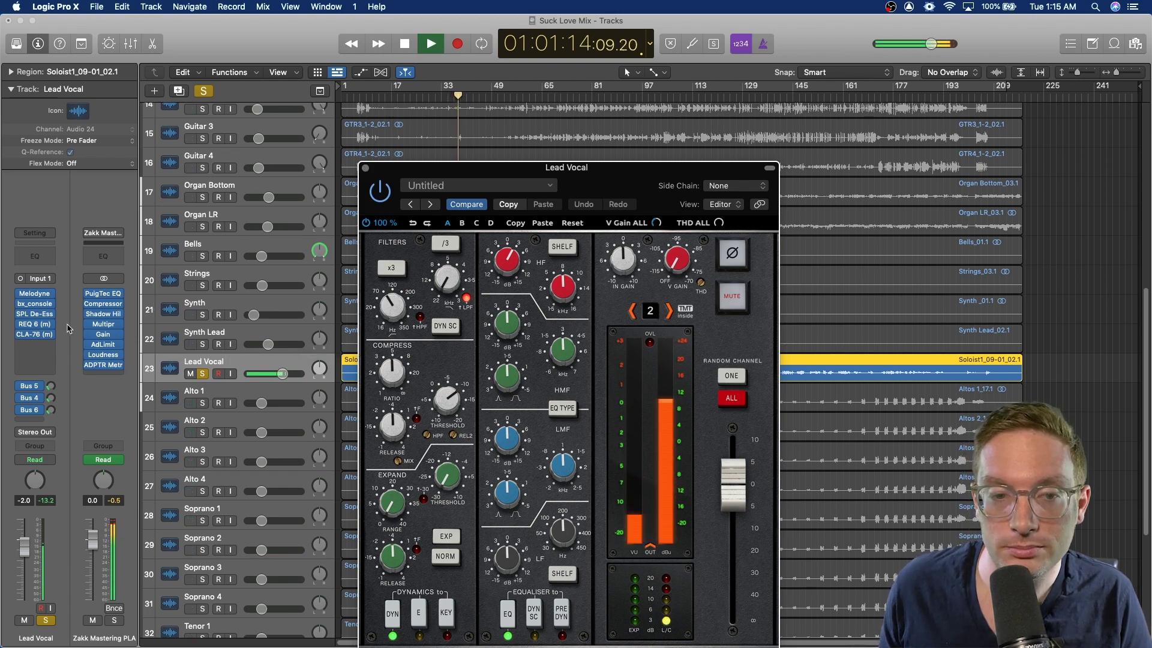
left_click(37, 317)
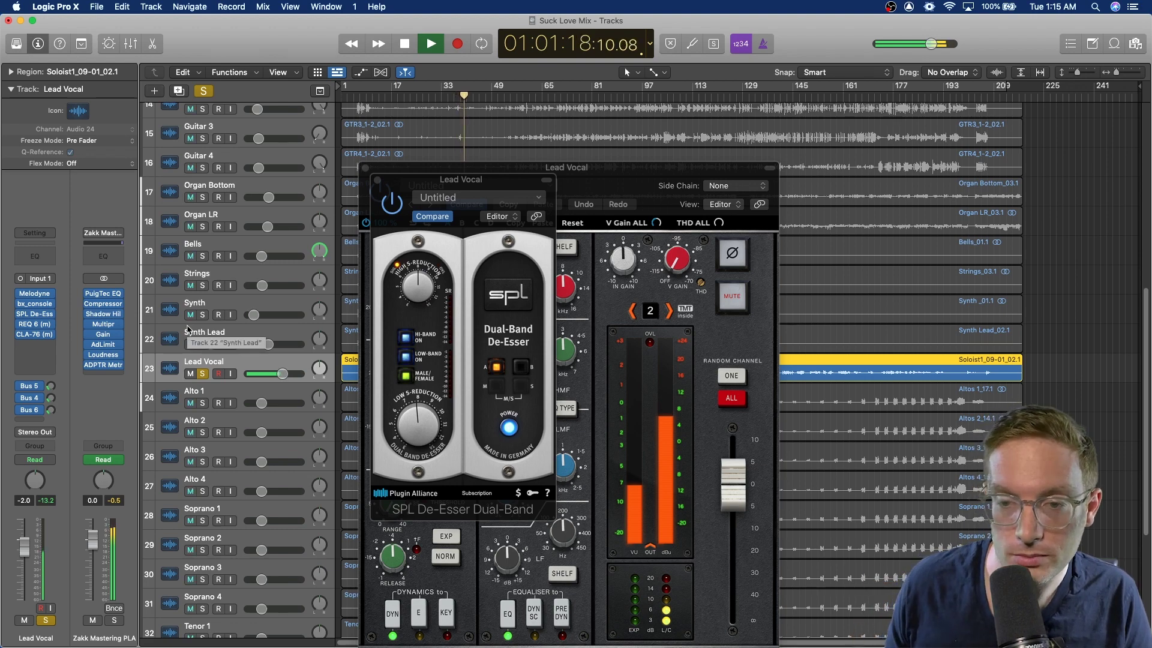
Stop playback and close the Lead Vocal's SPL De-Esser and bx_console windows
key("space")
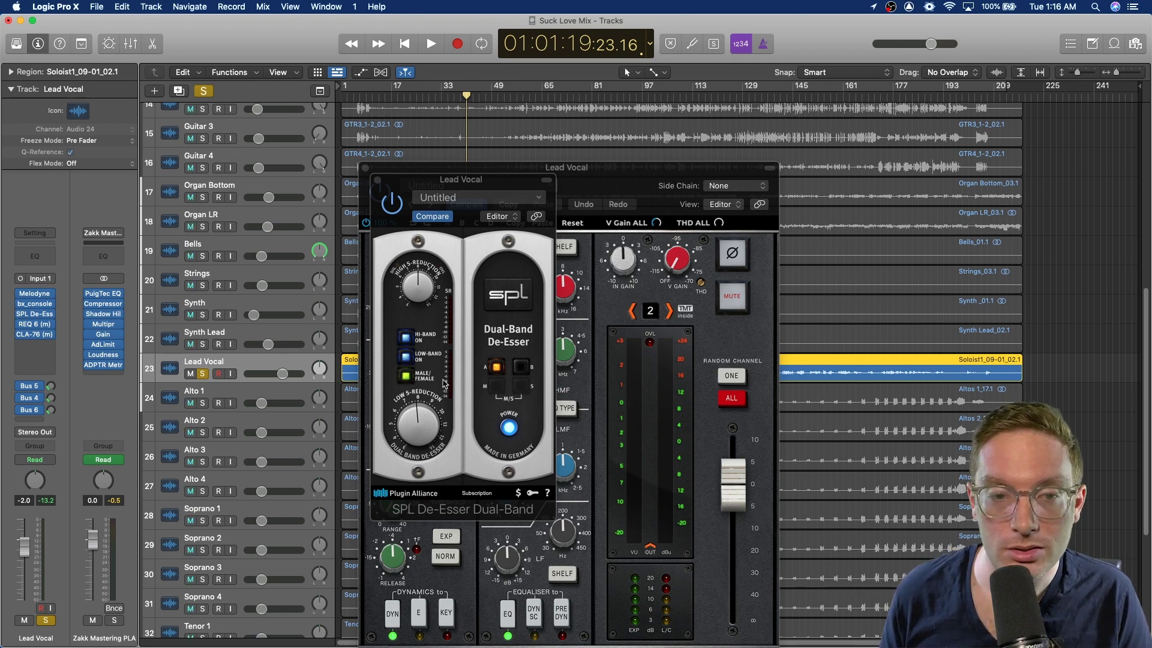
mouse_move(54, 336)
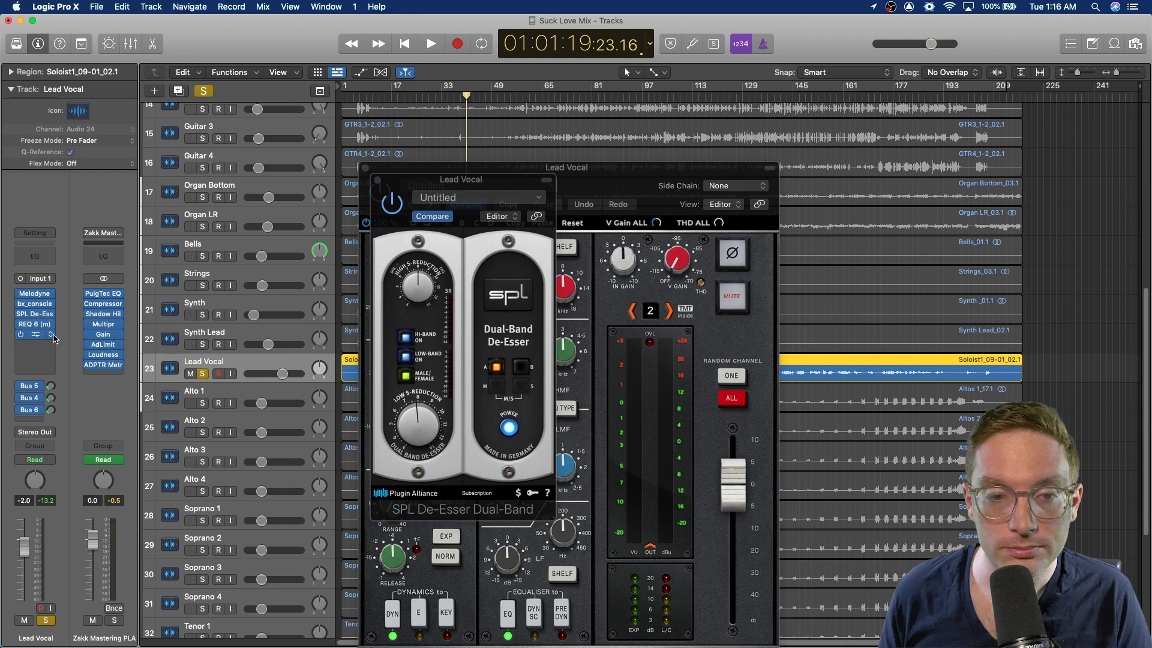
left_click(376, 179)
left_click(366, 168)
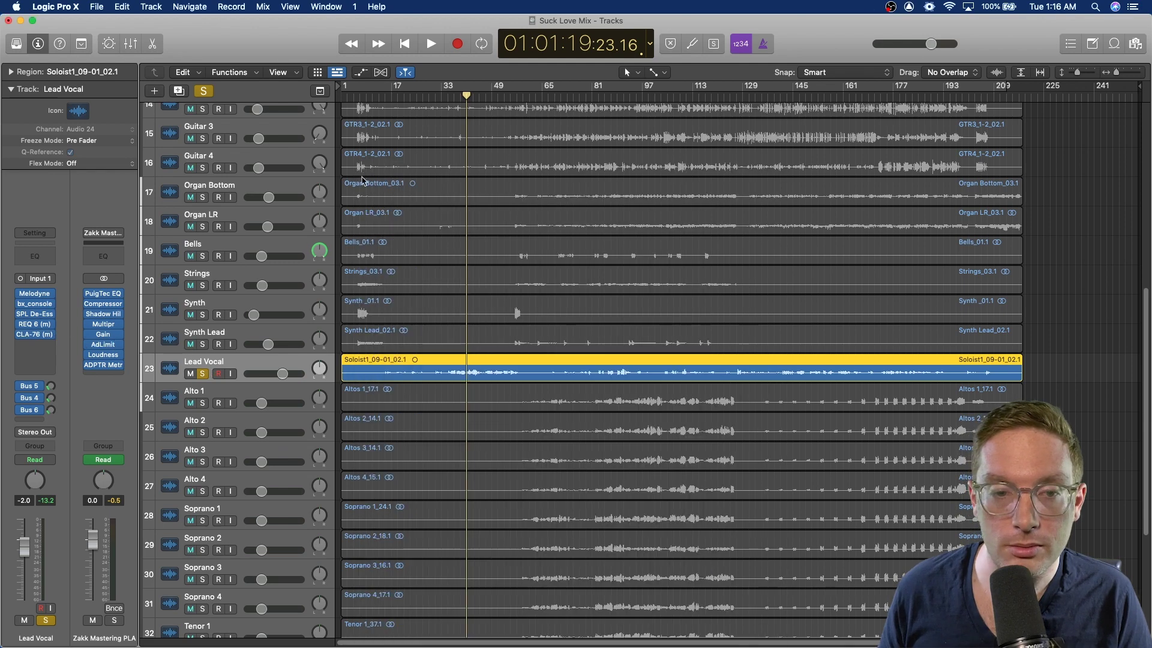
left_click(42, 324)
key("space")
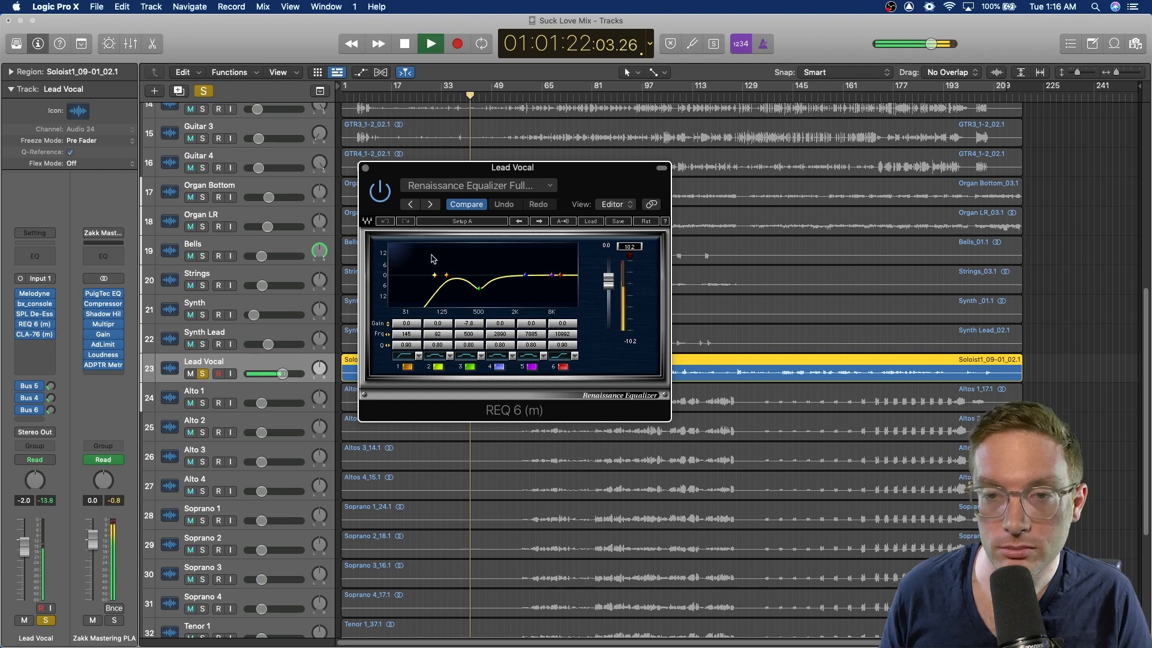
key("space")
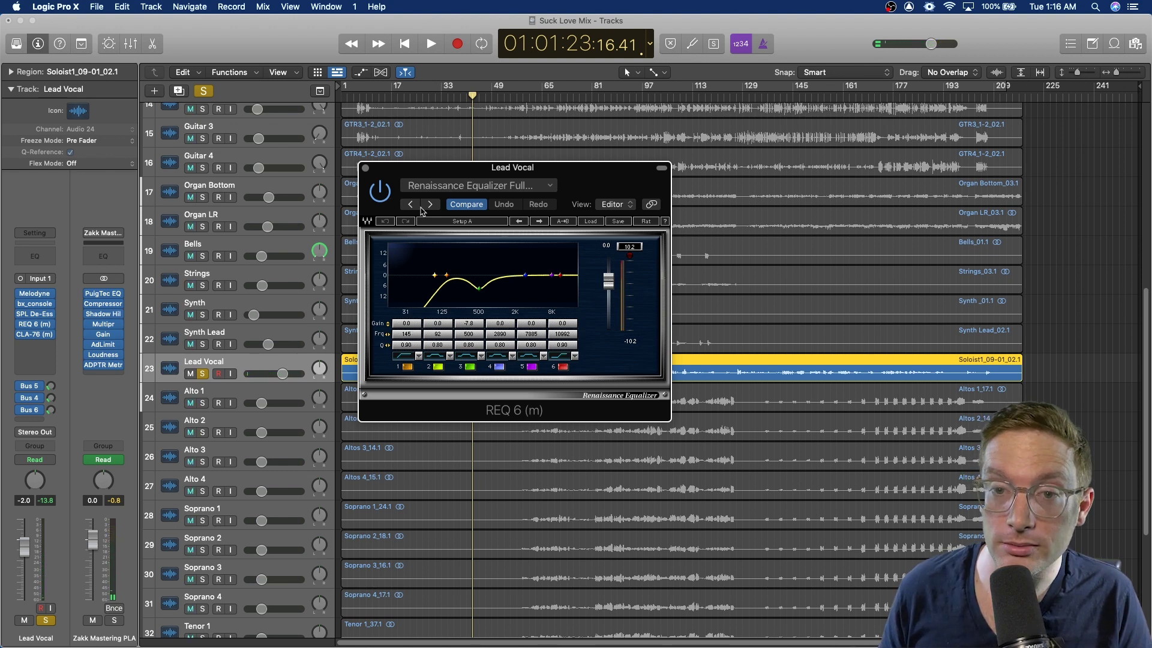
key("space")
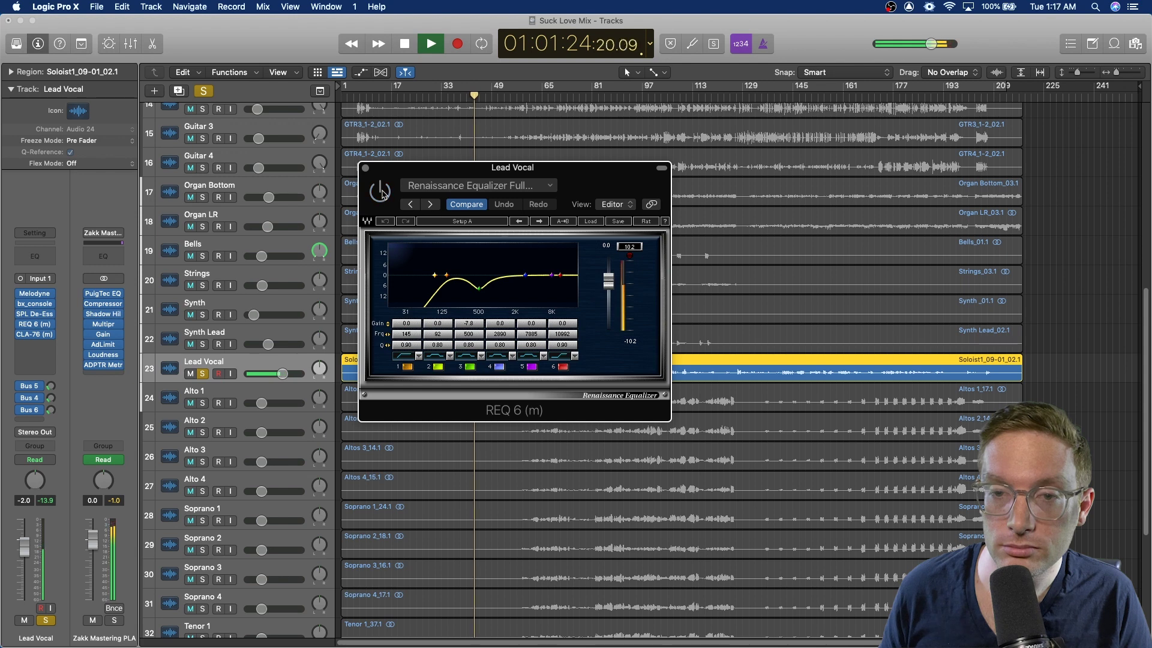
left_click(380, 191)
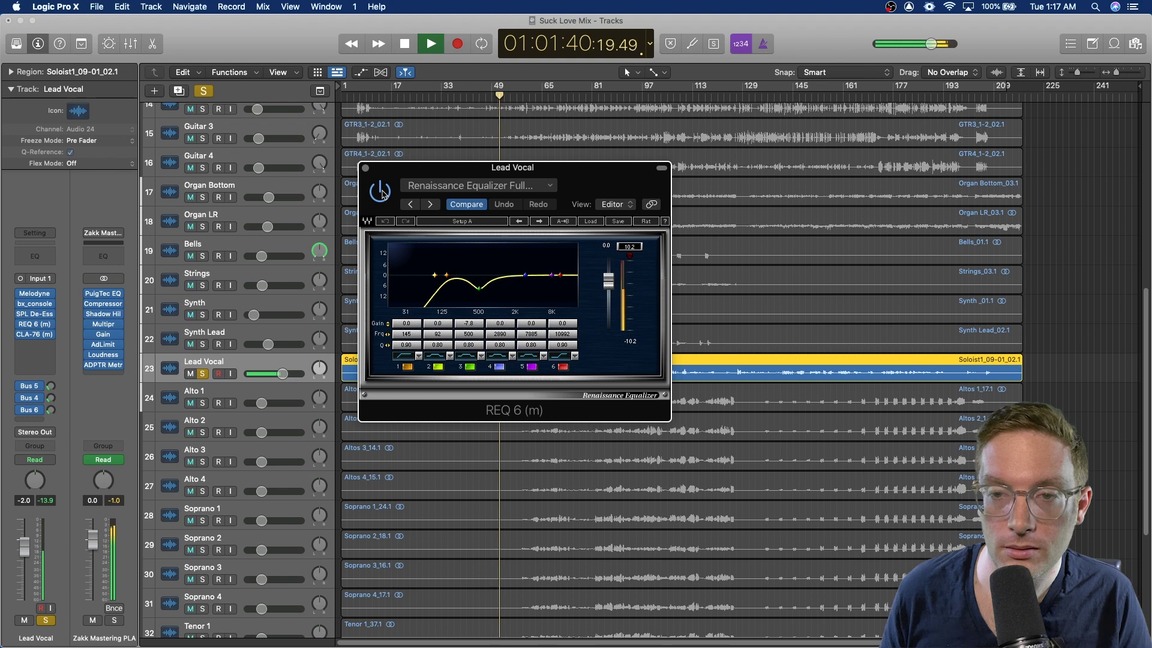
key("space")
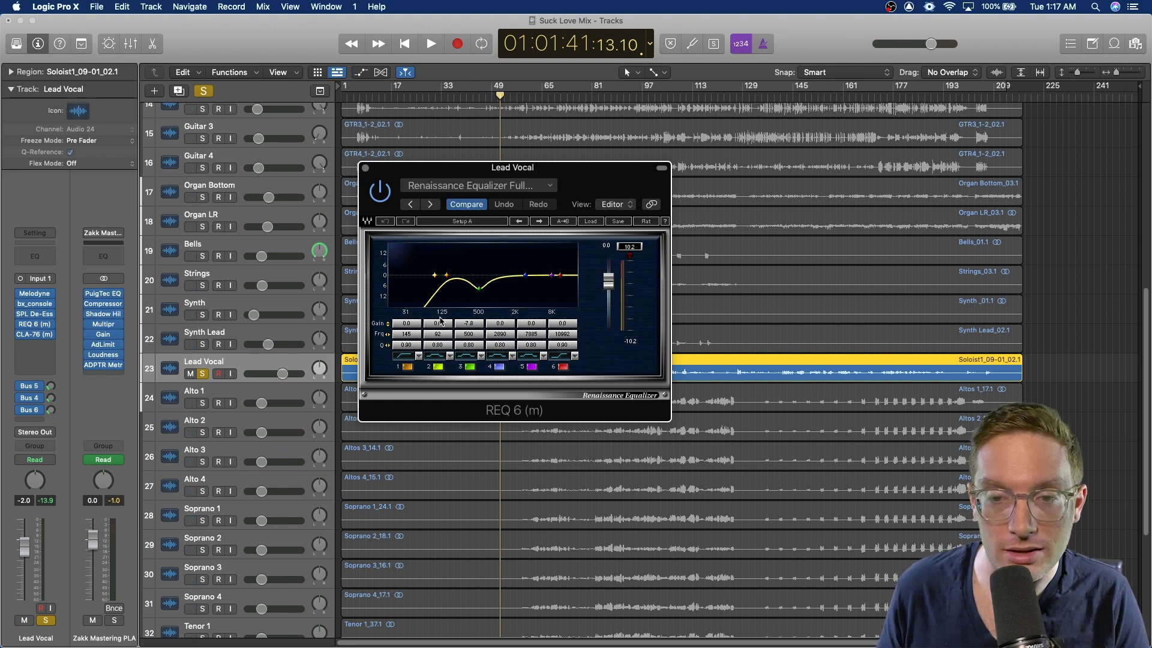
left_click_drag(407, 337, 403, 338)
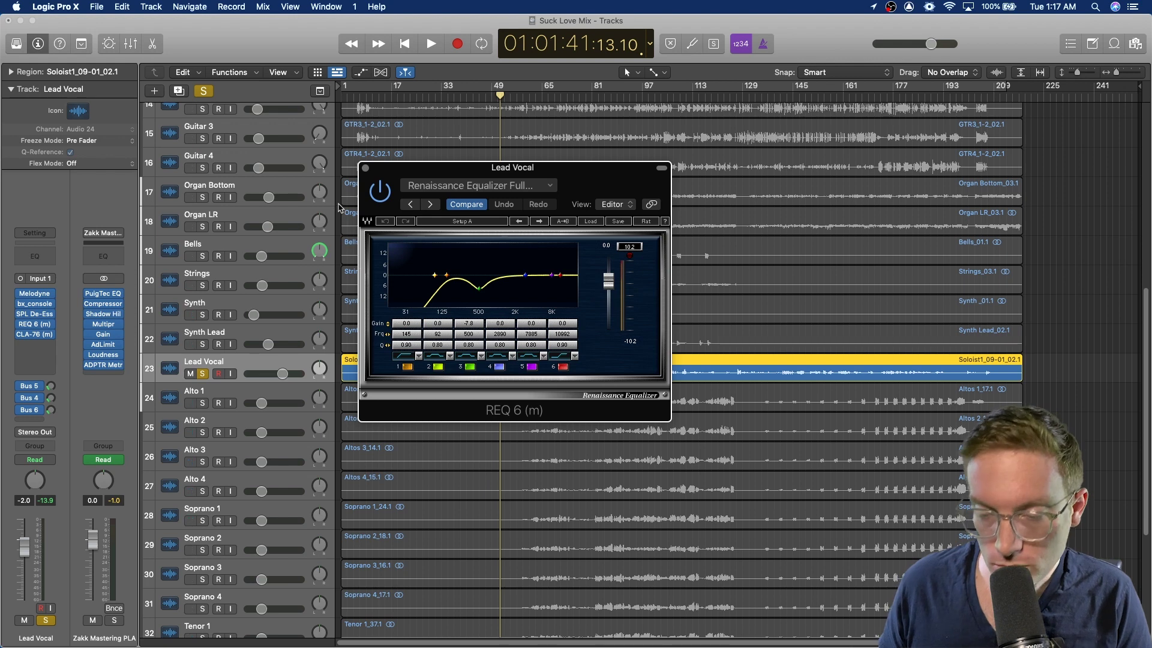
left_click(366, 168)
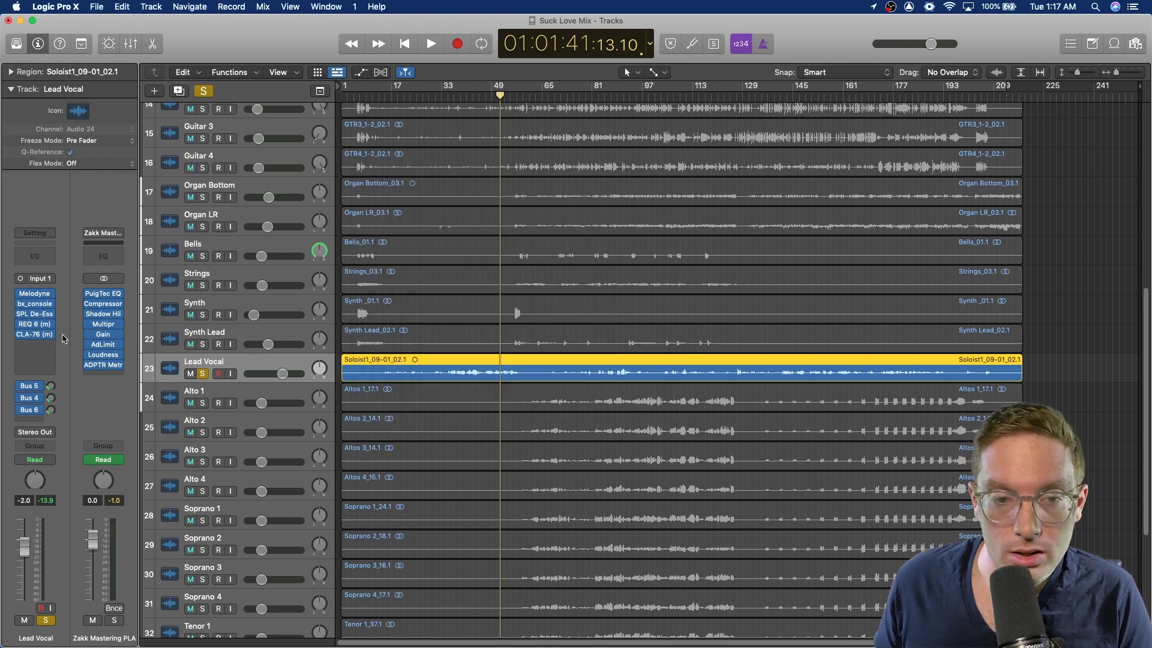
Open the Lead Vocal's CLA-76 compressor and play from about bar 80
left_click(34, 334)
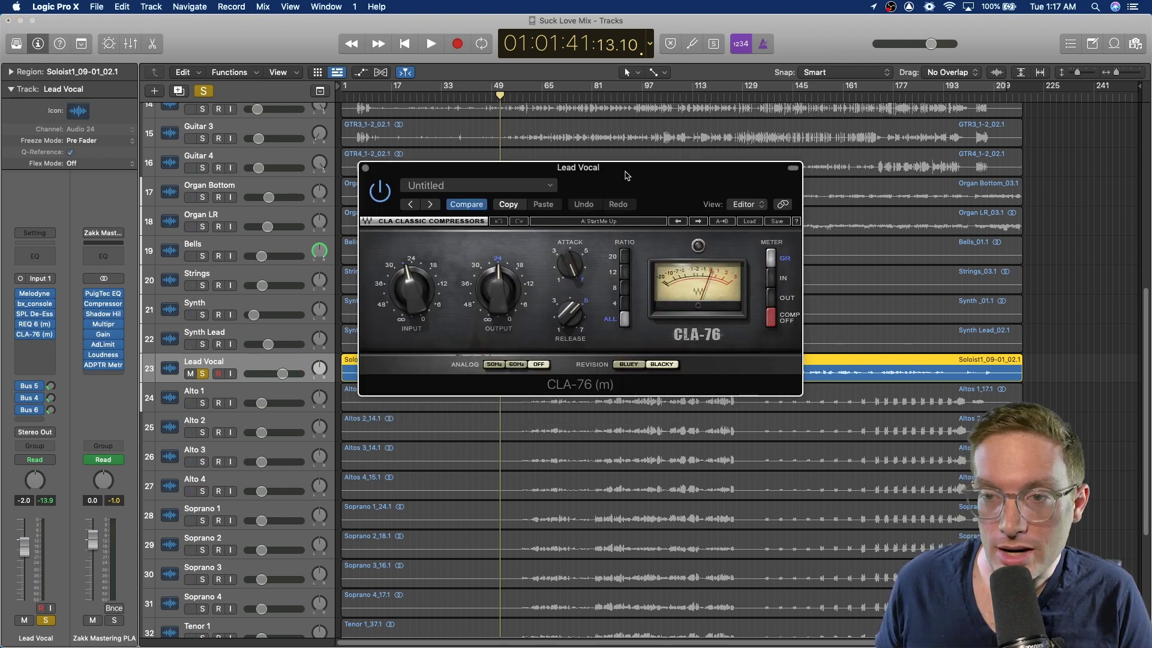
left_click_drag(626, 174, 599, 404)
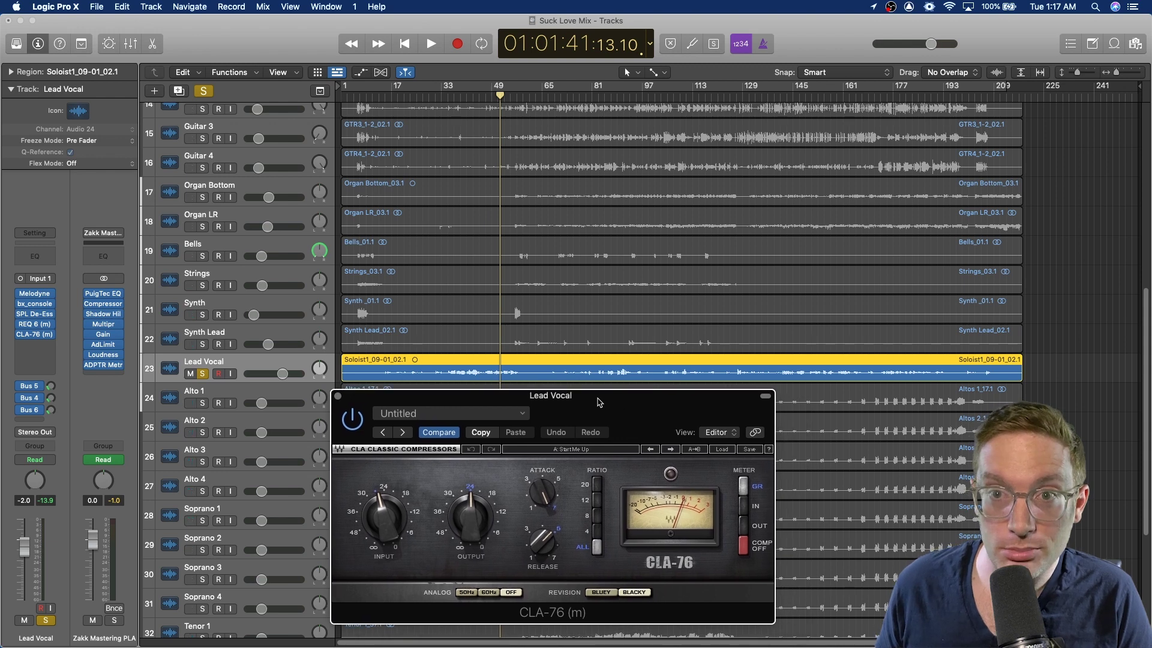
left_click(576, 95)
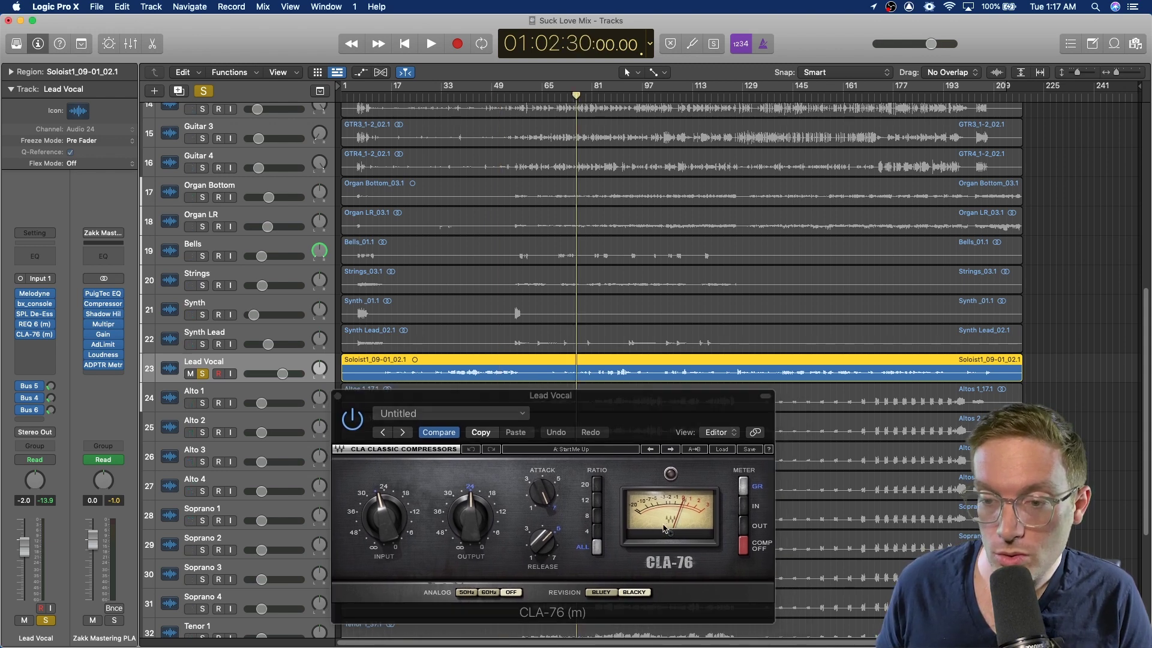
left_click_drag(658, 418, 648, 340)
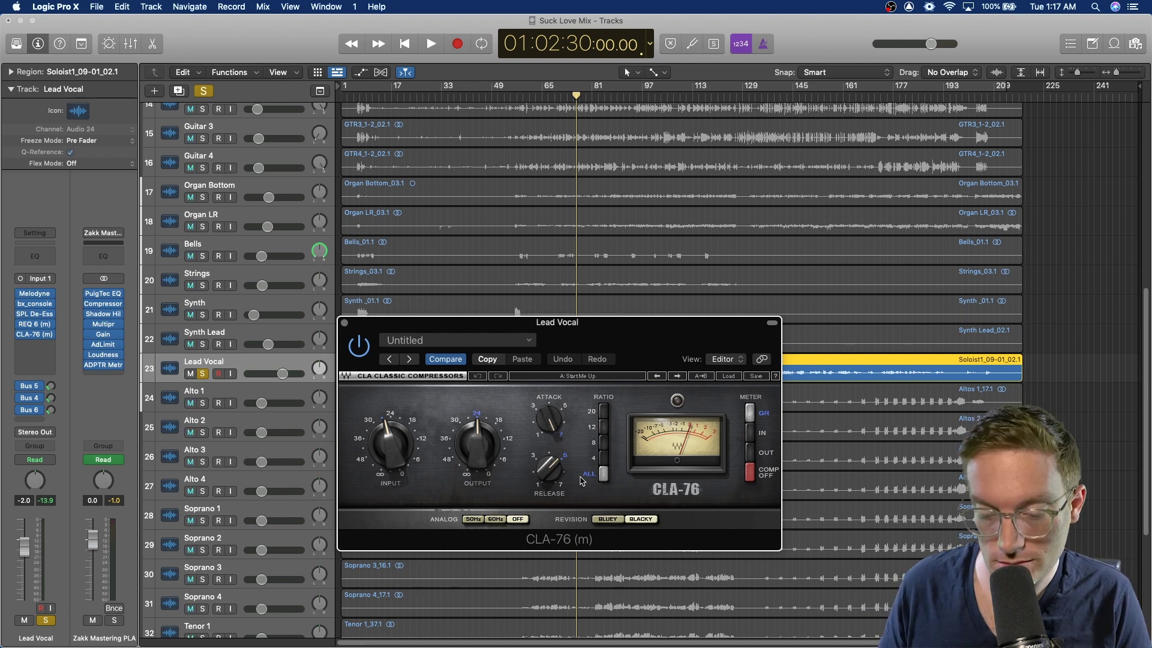
key("space")
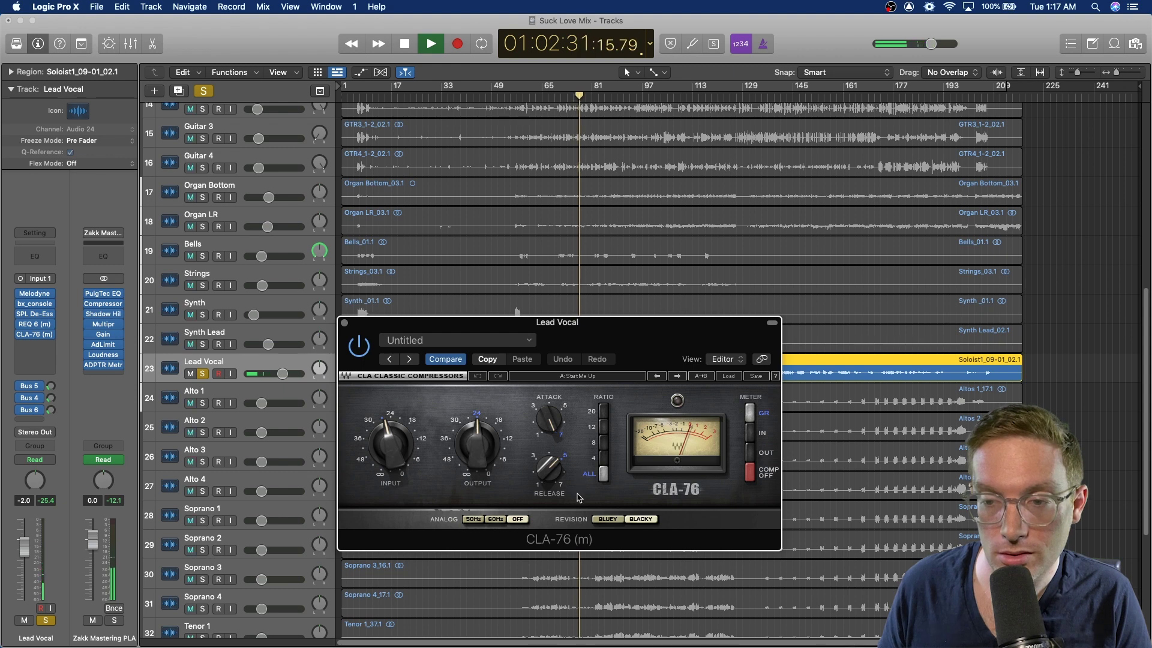
Unsolo the Lead Vocal so the full mix plays, then close the CLA-76 window
left_click_drag(638, 330, 624, 402)
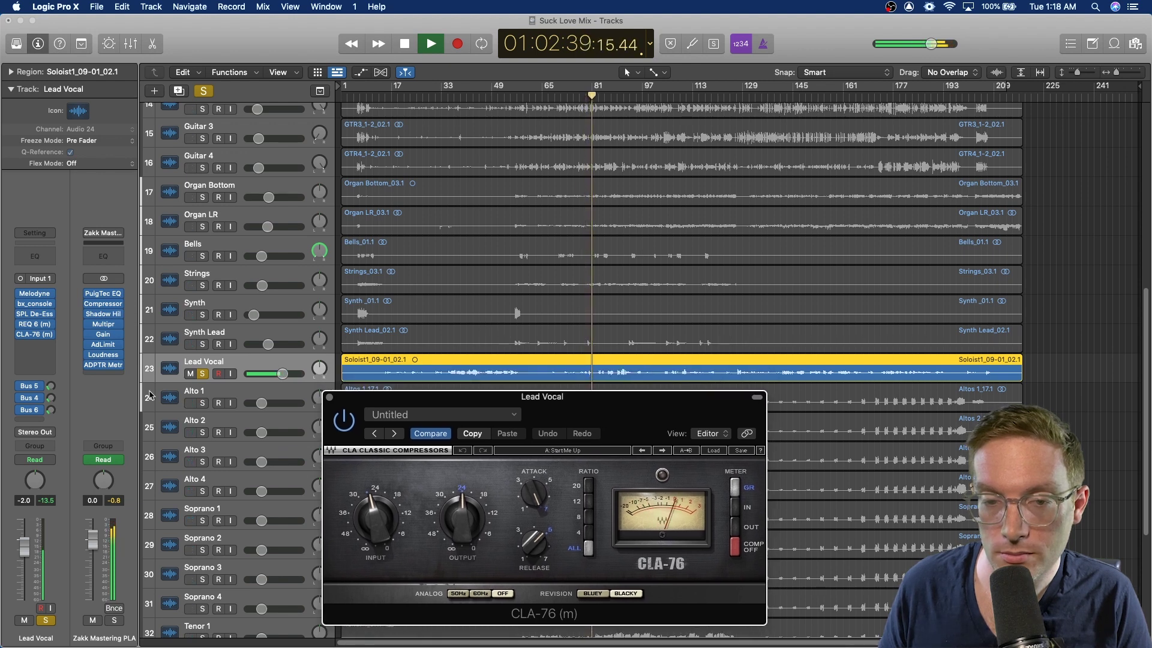
left_click(203, 373)
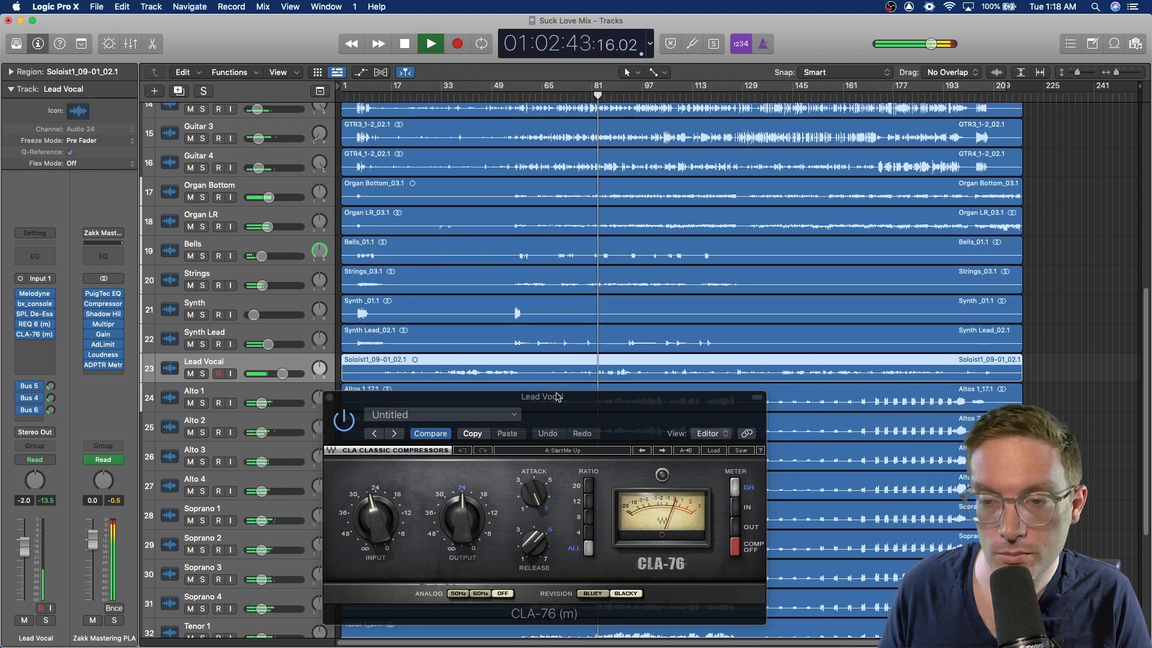
left_click_drag(557, 397, 560, 279)
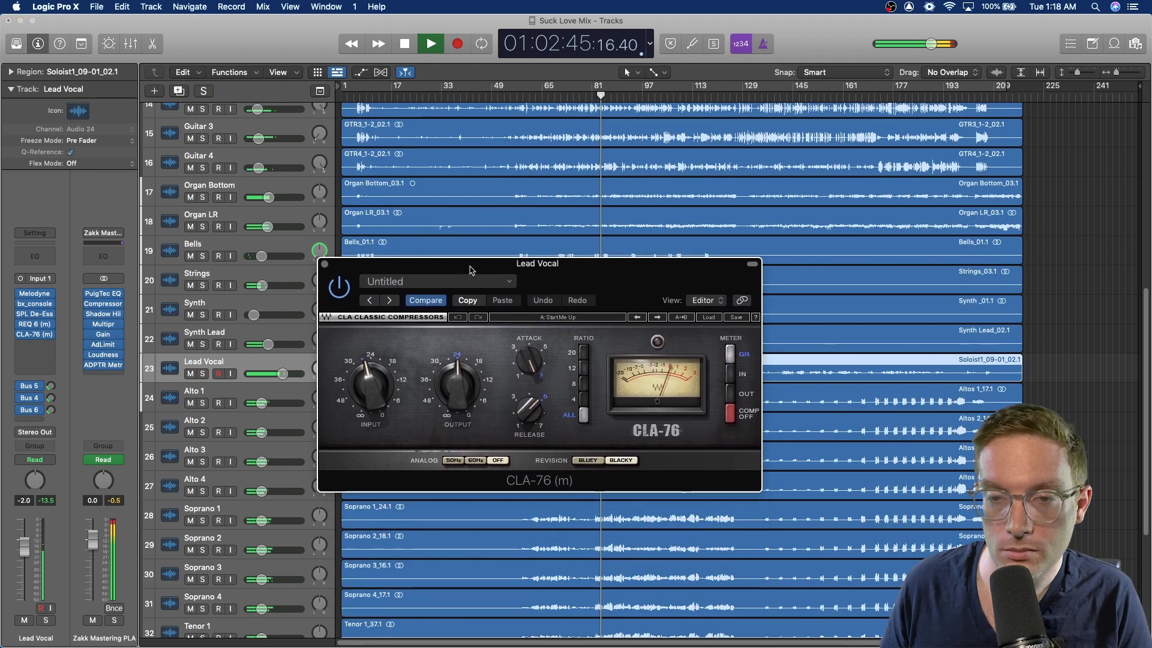
left_click(324, 268)
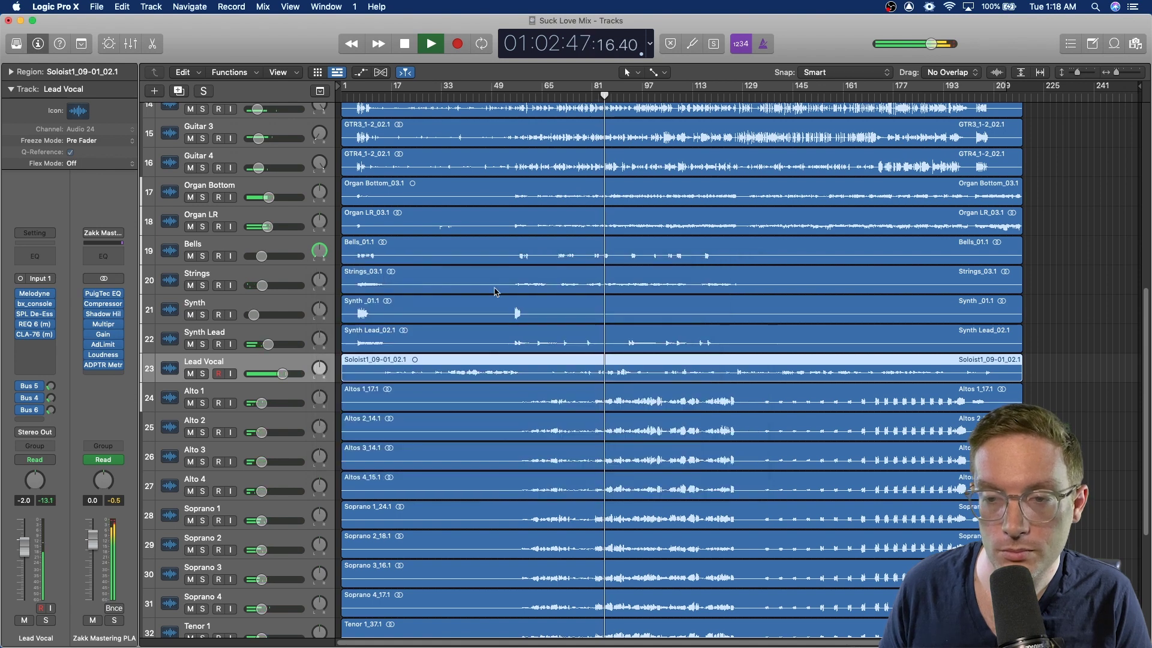
Stop playback and scroll to the choir tracks, selecting Alto 1 through Tenor 4 and Choir Mic
key("space")
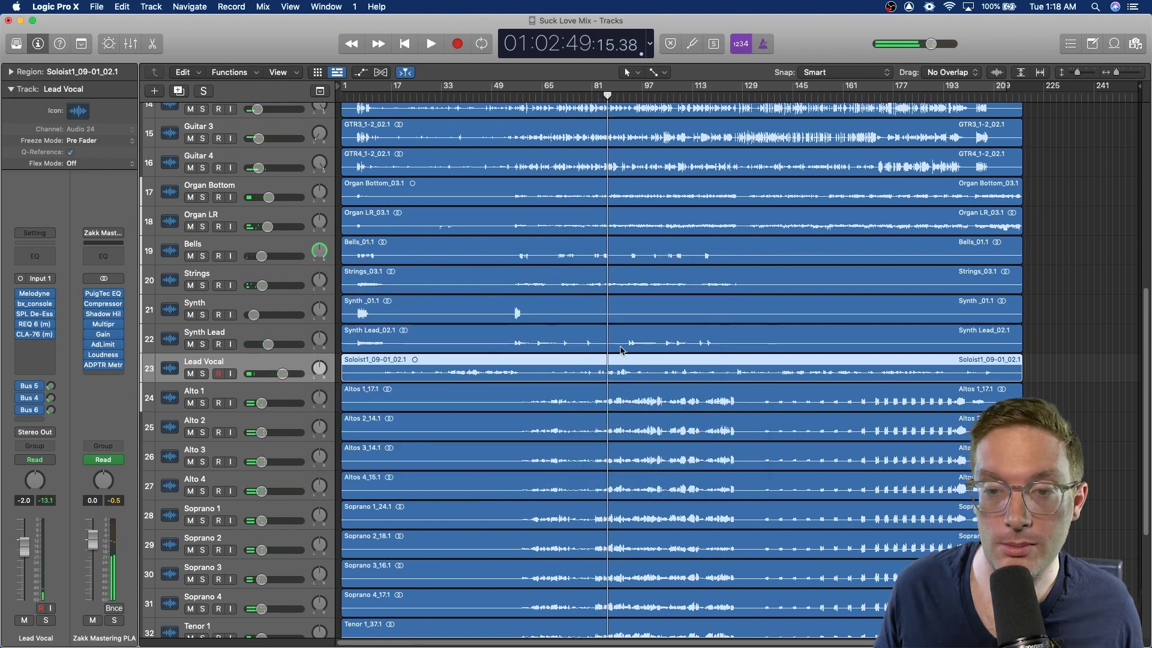
scroll(570, 376, "down", 5)
scroll(570, 376, "down", 3)
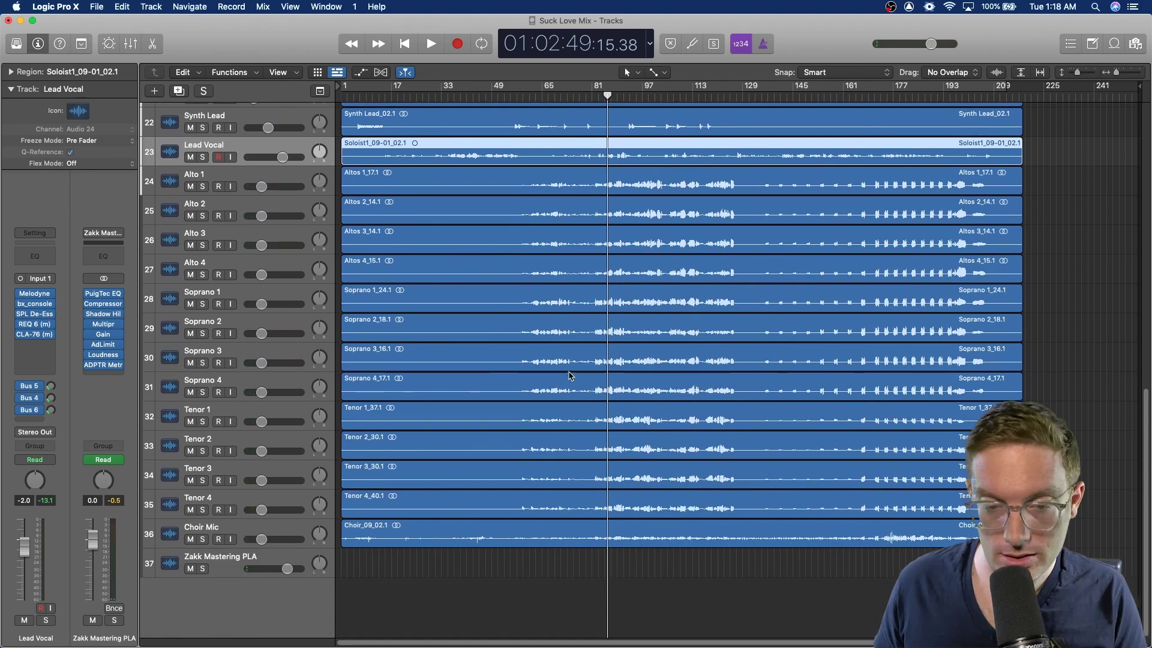
scroll(564, 378, "up", 2)
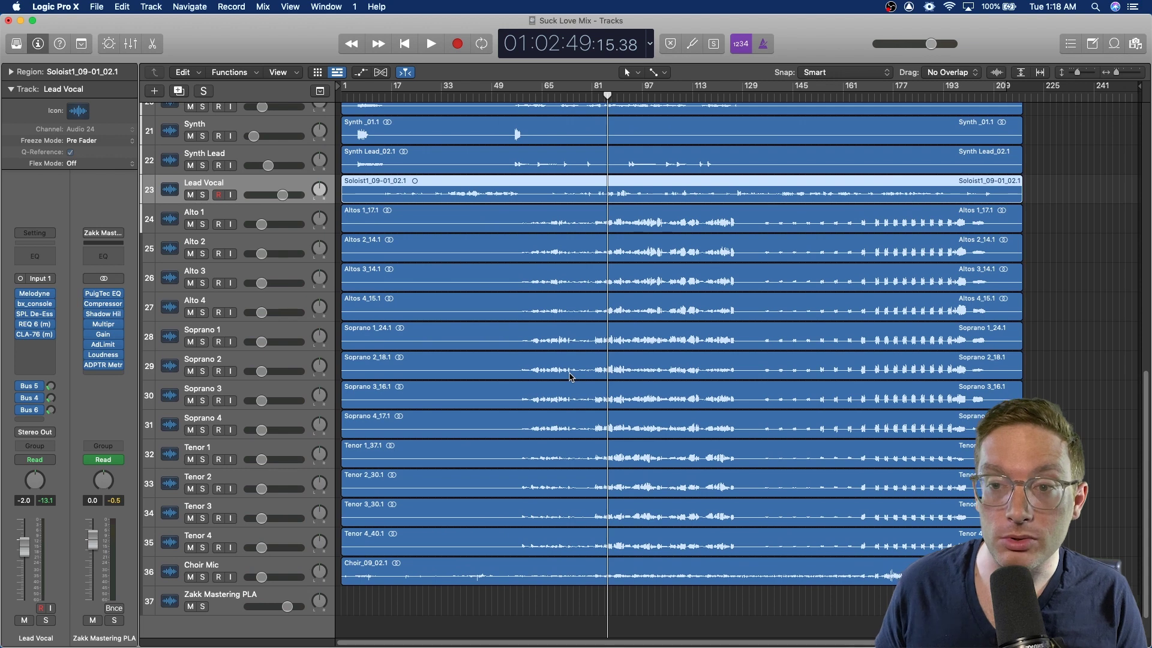
scroll(438, 371, "down", 1)
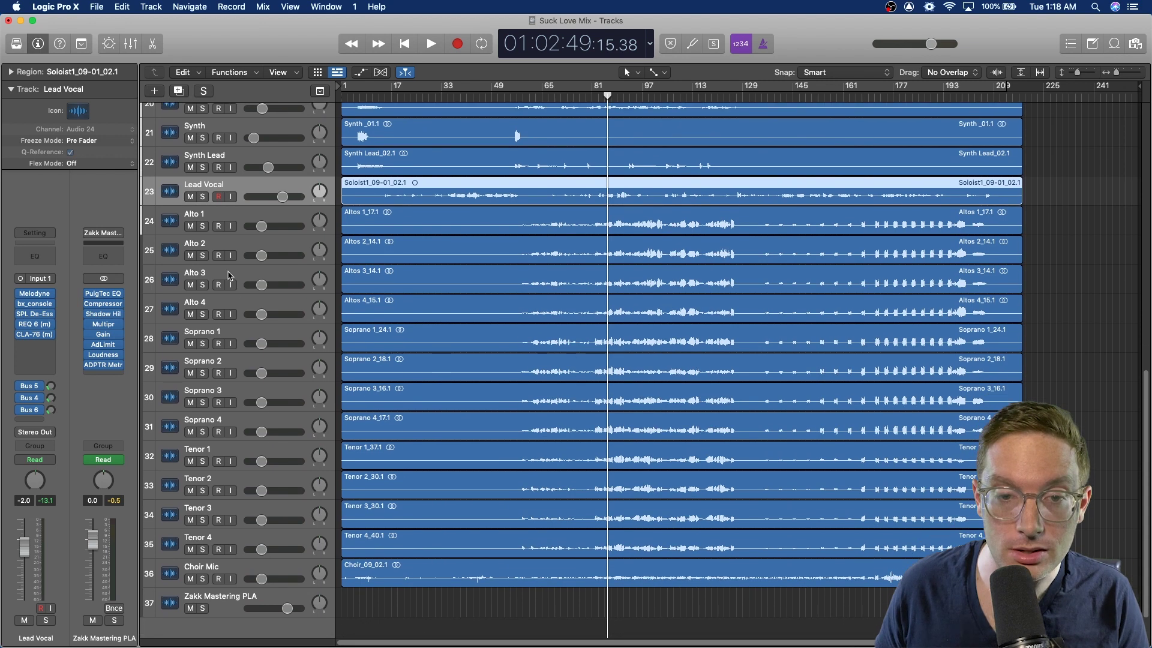
left_click(202, 217)
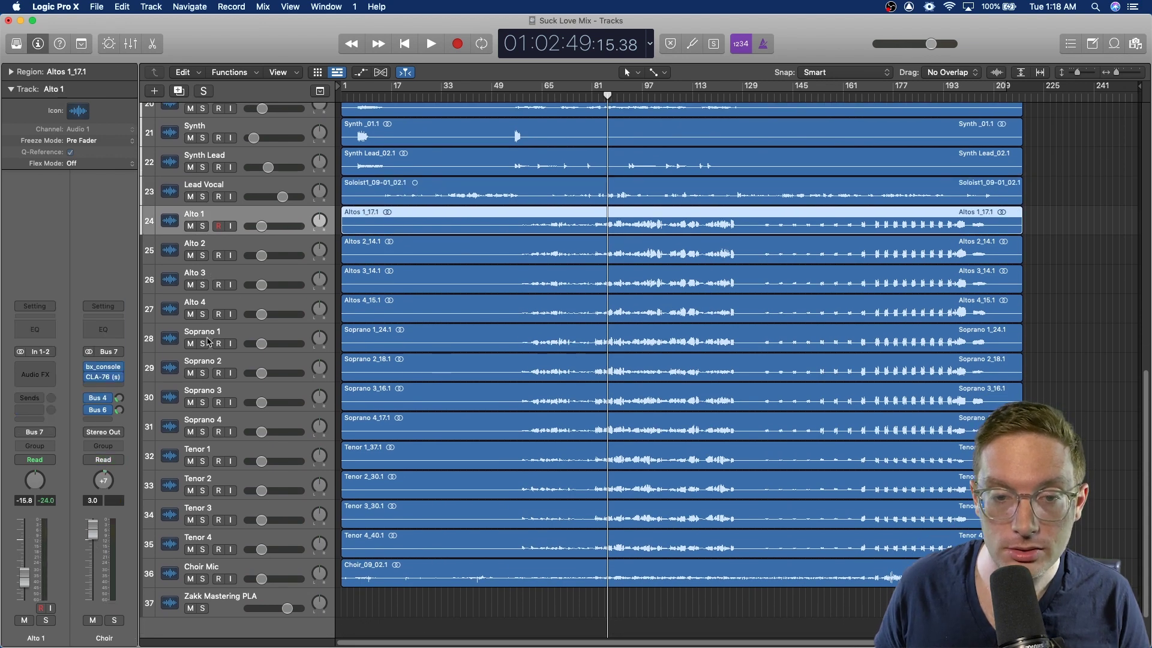
left_click(220, 542, "shift")
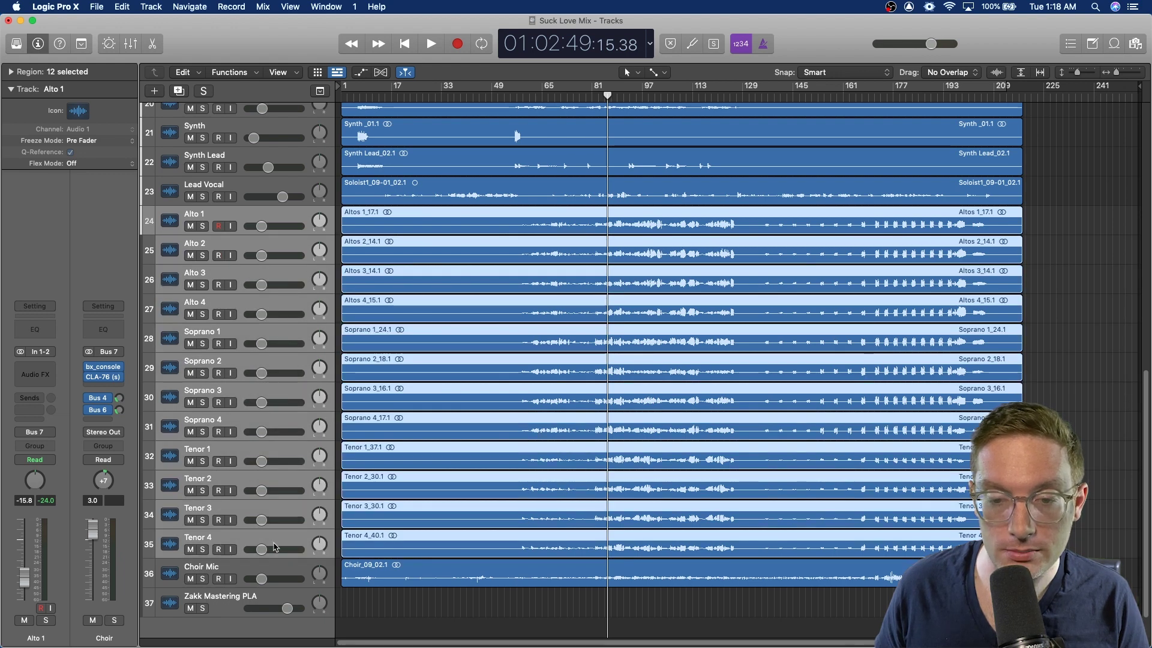
left_click(278, 571)
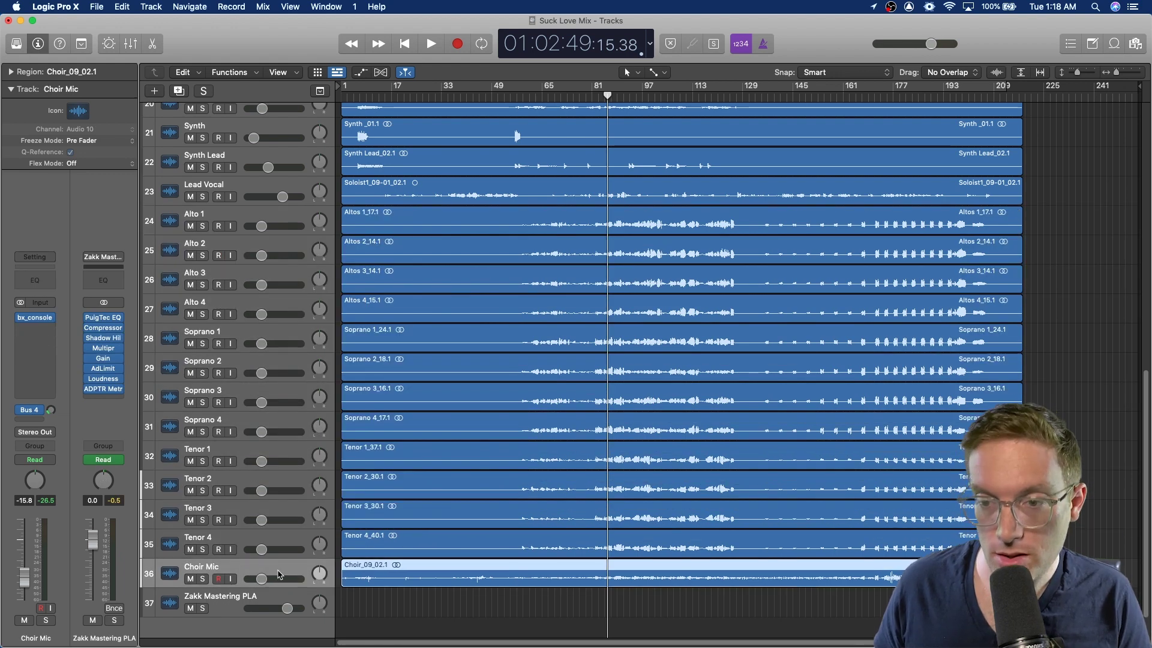
left_click(210, 217)
Play the choir with Alto 1 and Alto 2 selected, stop, and show the Mixer with X
key("space")
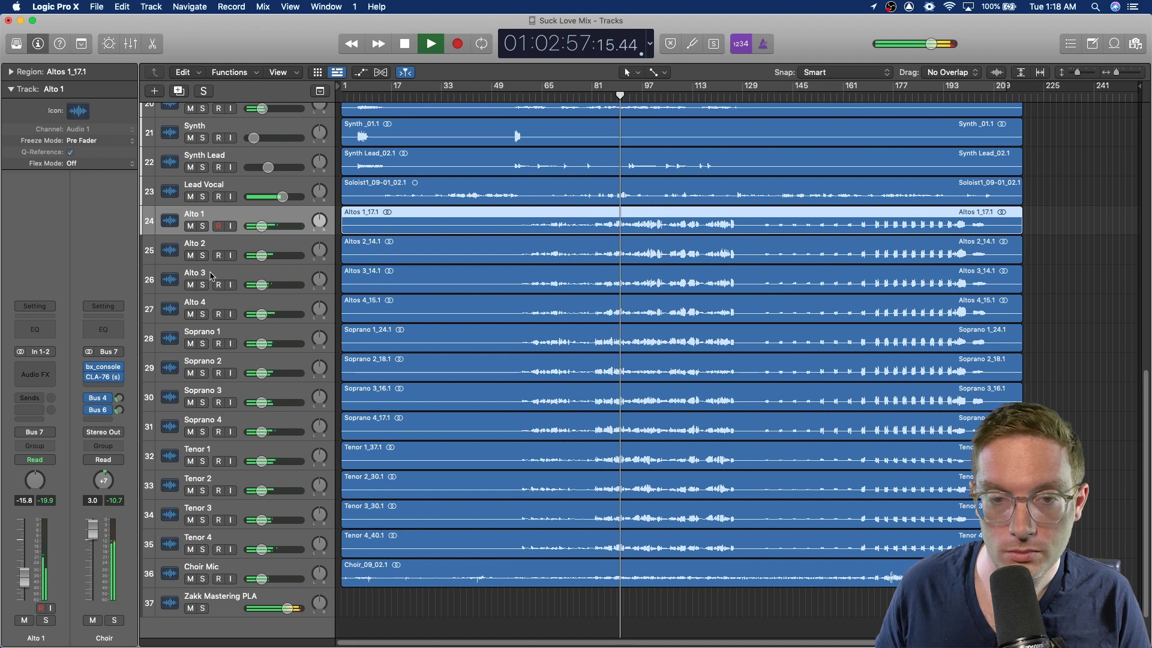
left_click(220, 244)
left_click(220, 214)
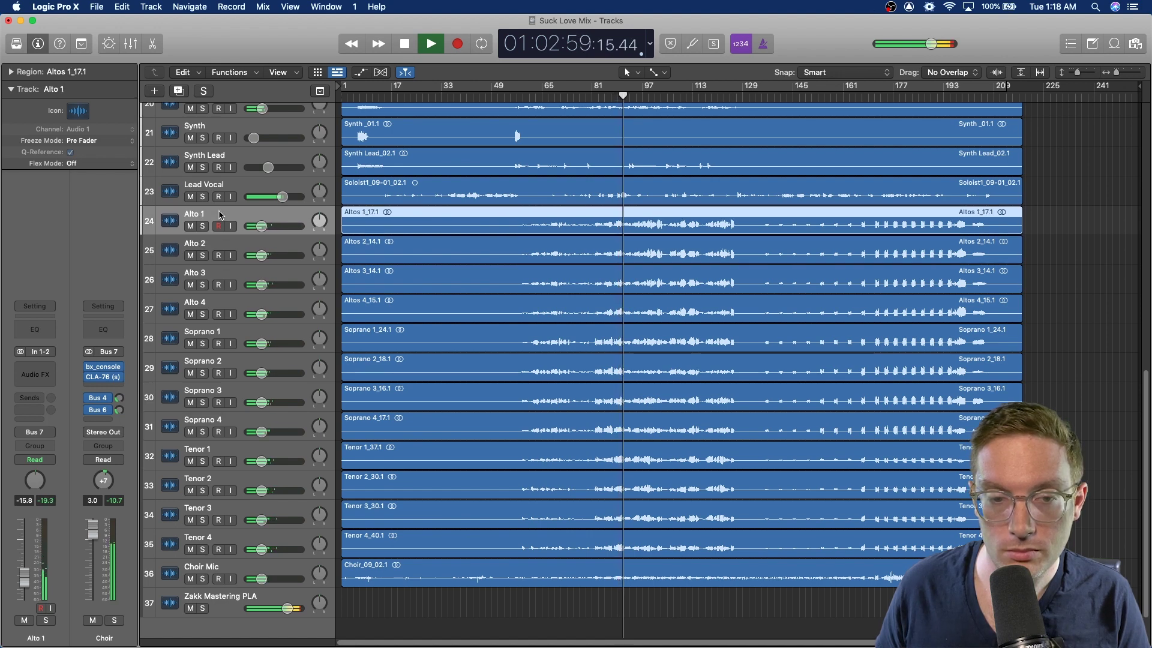
left_click(218, 245)
key("space")
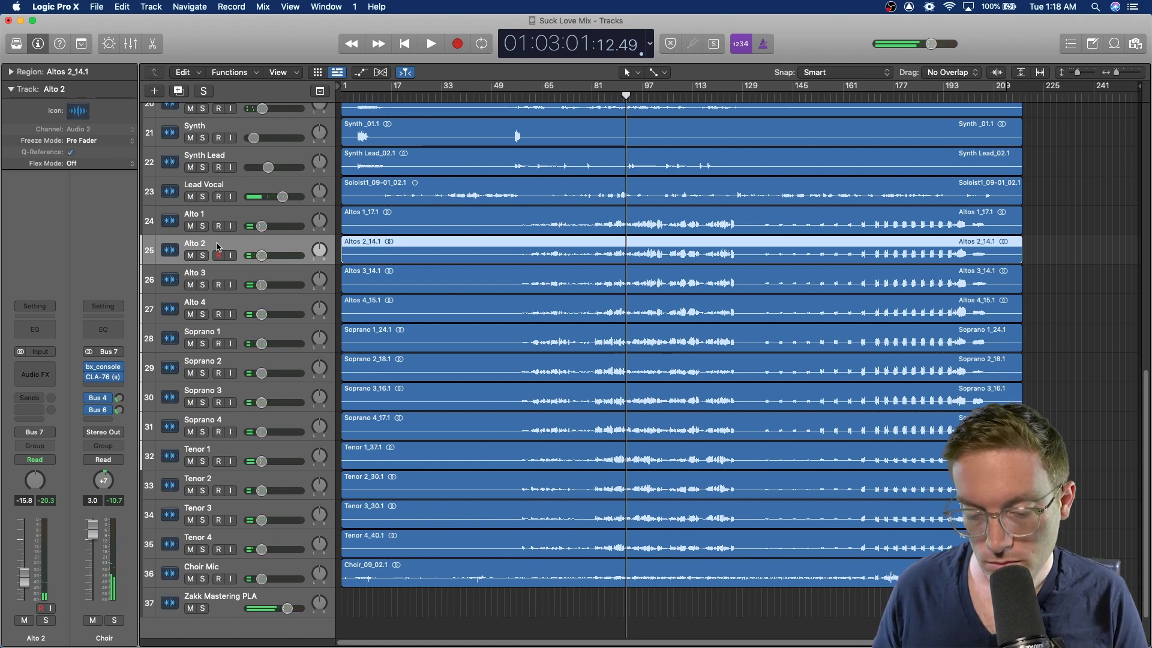
key("x")
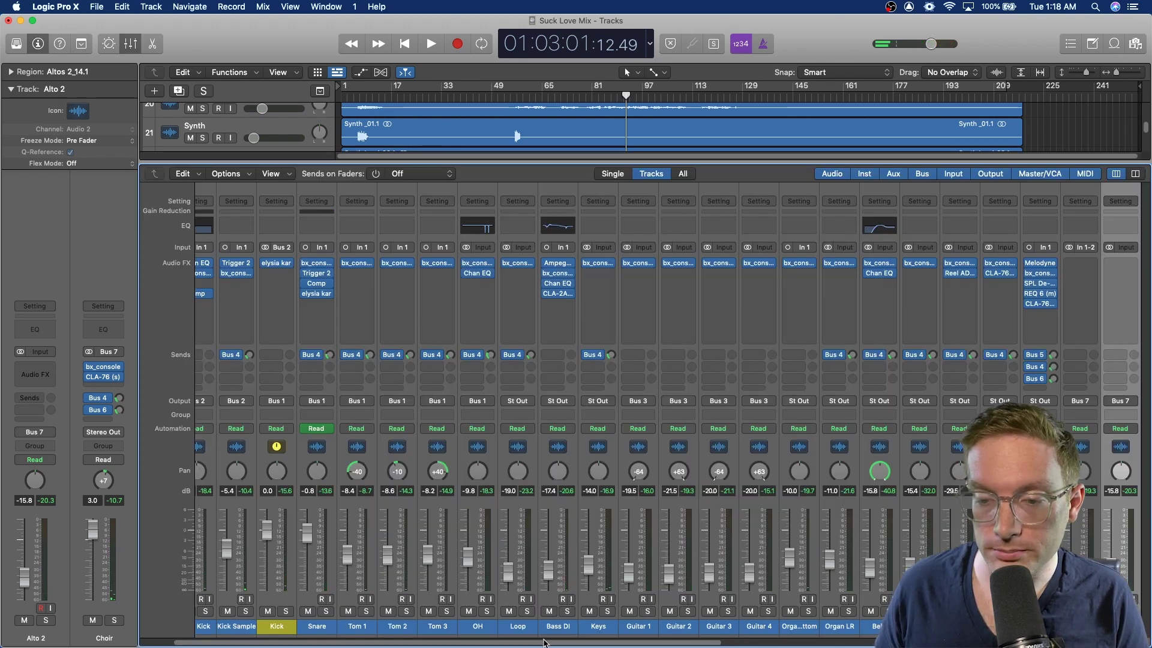
Solo the Choir bus, play from bar 113, and open the bx_console plugin on Bus 7
left_click_drag(545, 642, 965, 642)
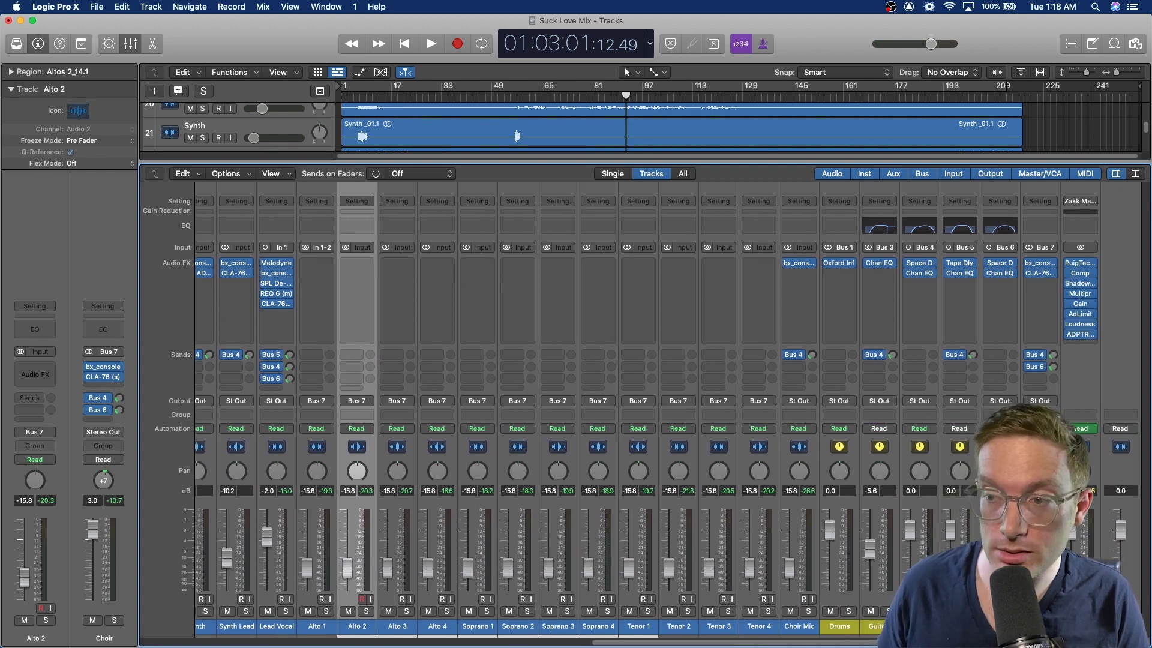
key("s")
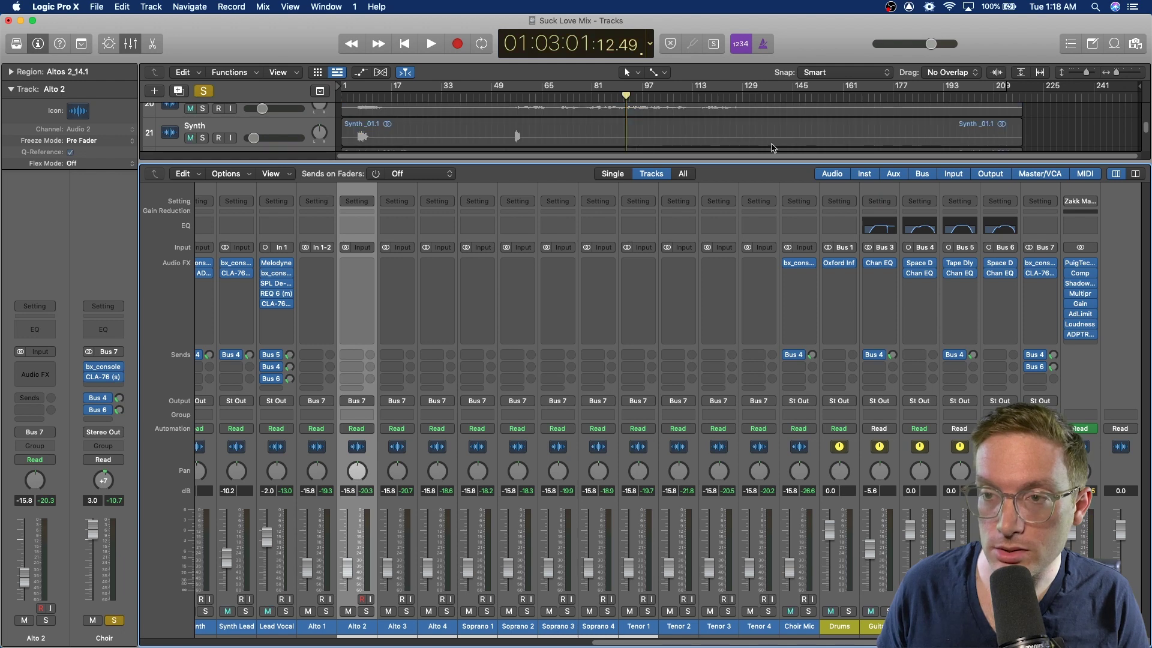
left_click(706, 97)
key("space")
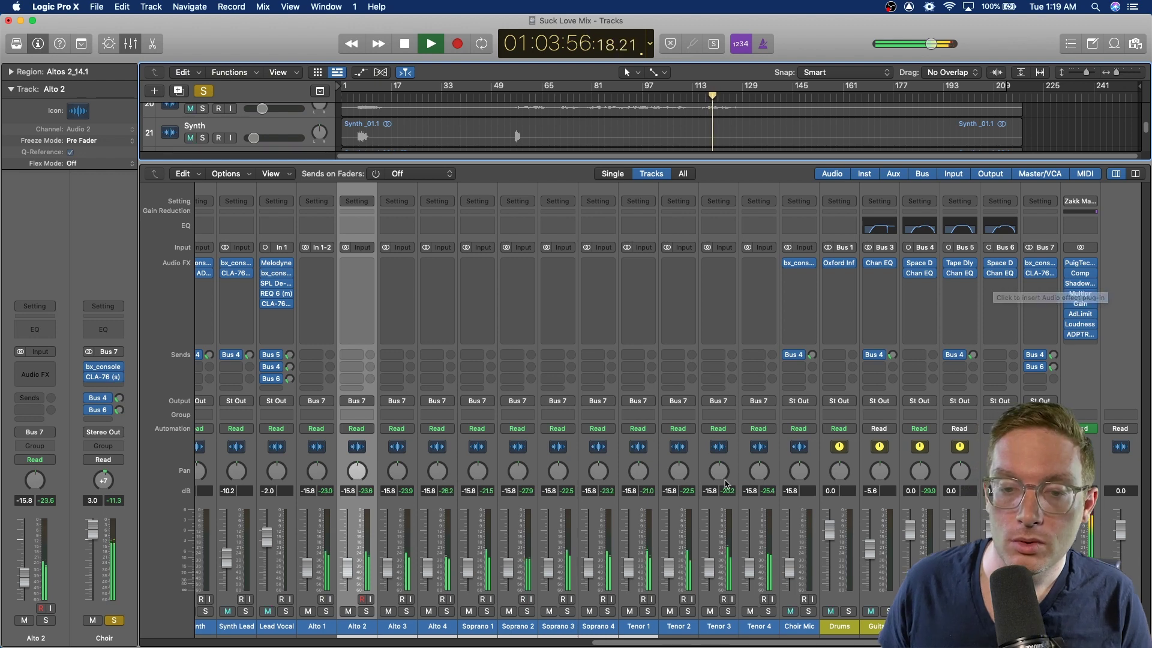
key("space")
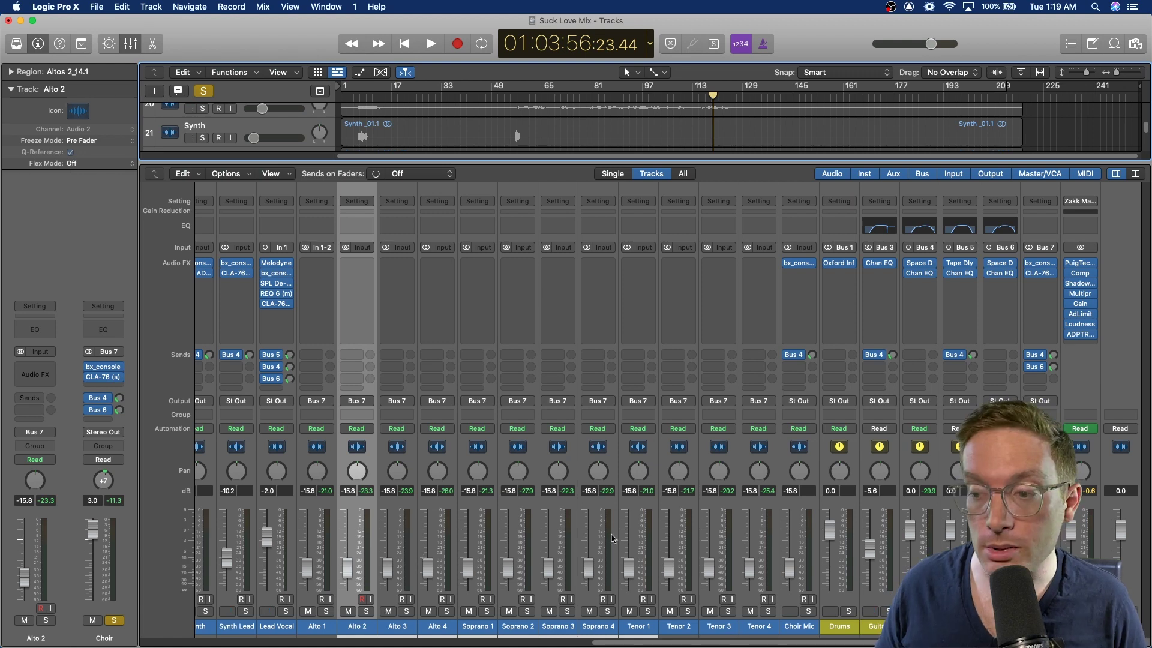
left_click(1041, 268)
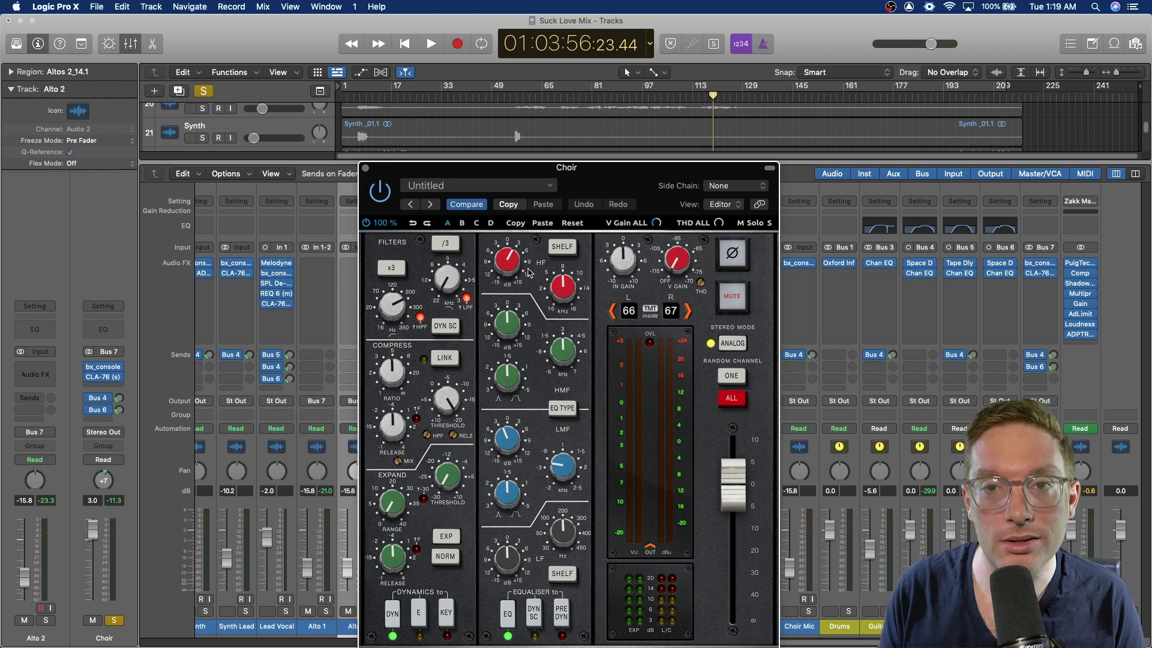
Set the Choir bx_console low-mid frequency to 444 Hz, then play through its CLA-76 compressor
left_click_drag(556, 465, 555, 467)
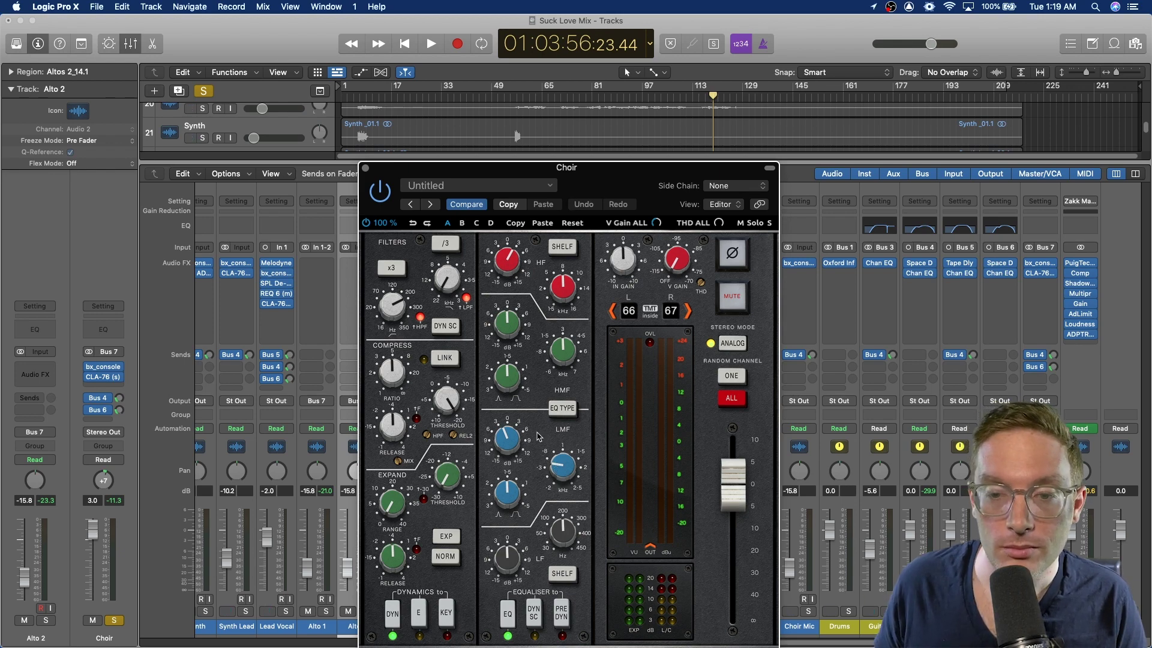
left_click(1040, 273)
key("space")
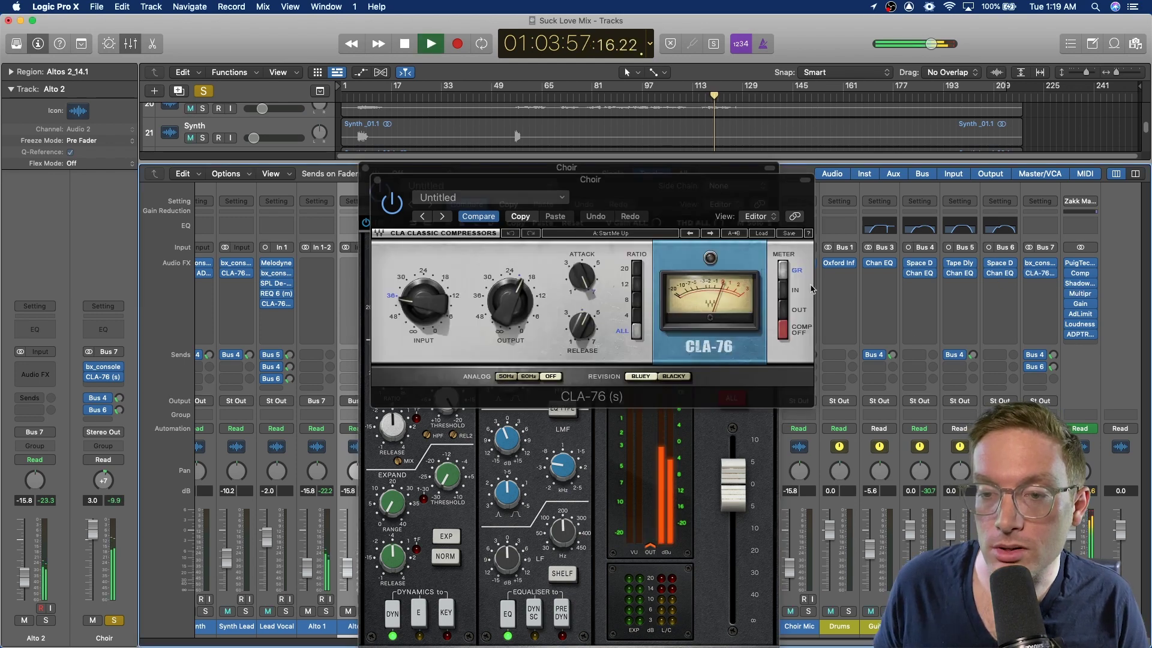
left_click(364, 170)
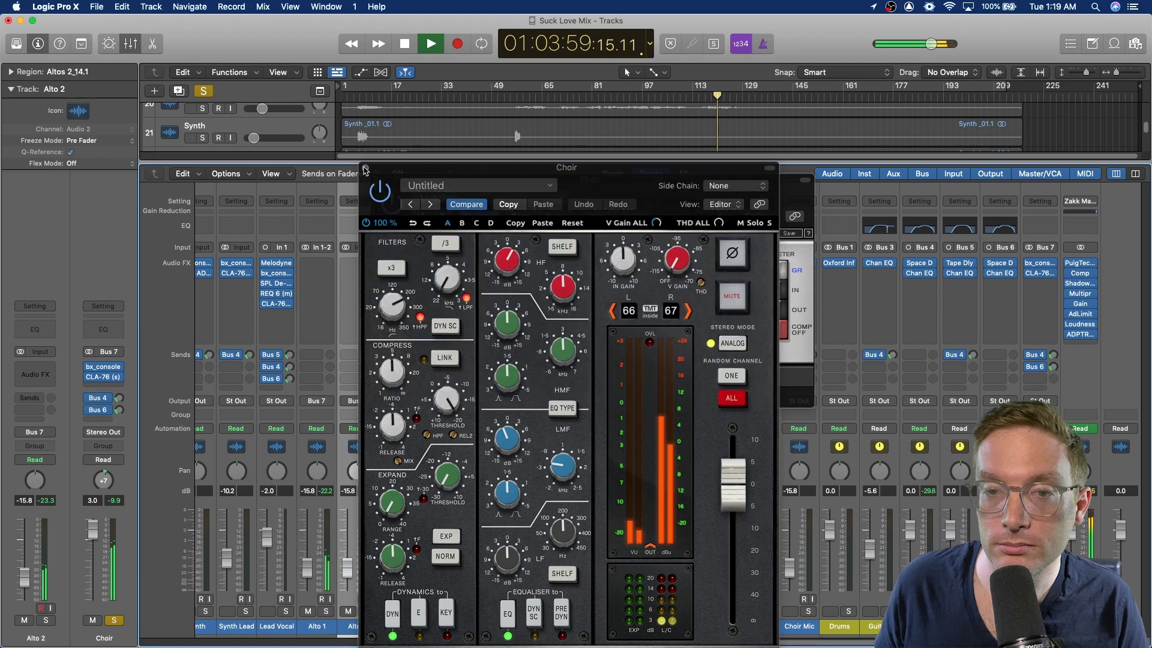
left_click(365, 169)
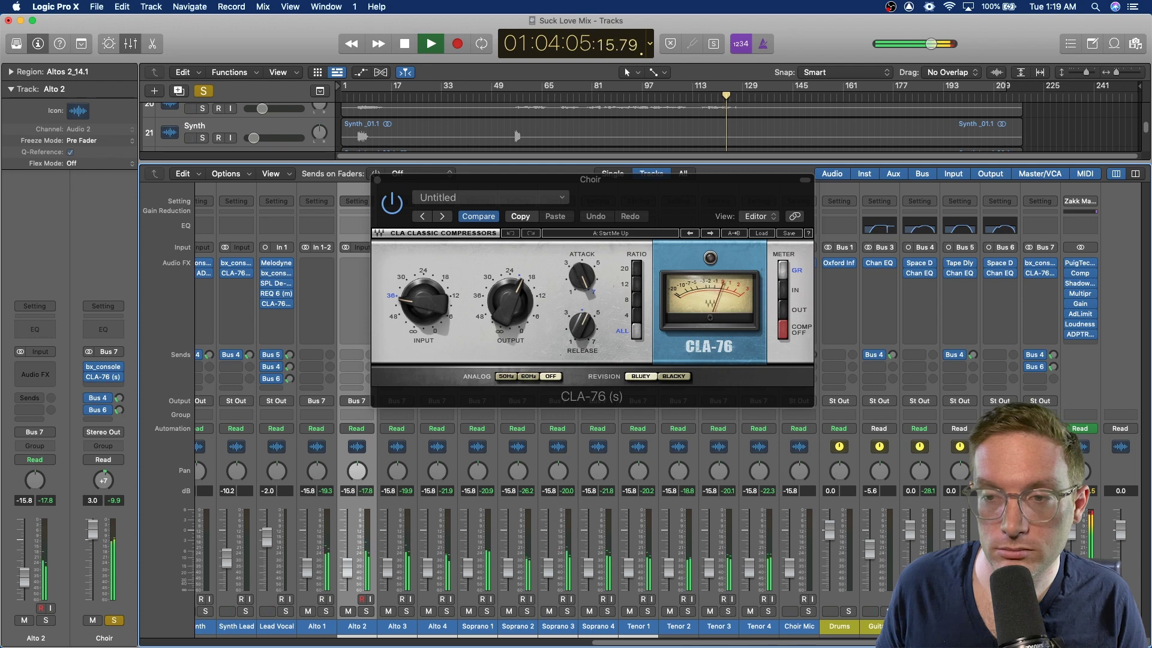
Clear all solos, stop playback, and close the Choir's CLA-76 window
key("ctrl+alt+super+s")
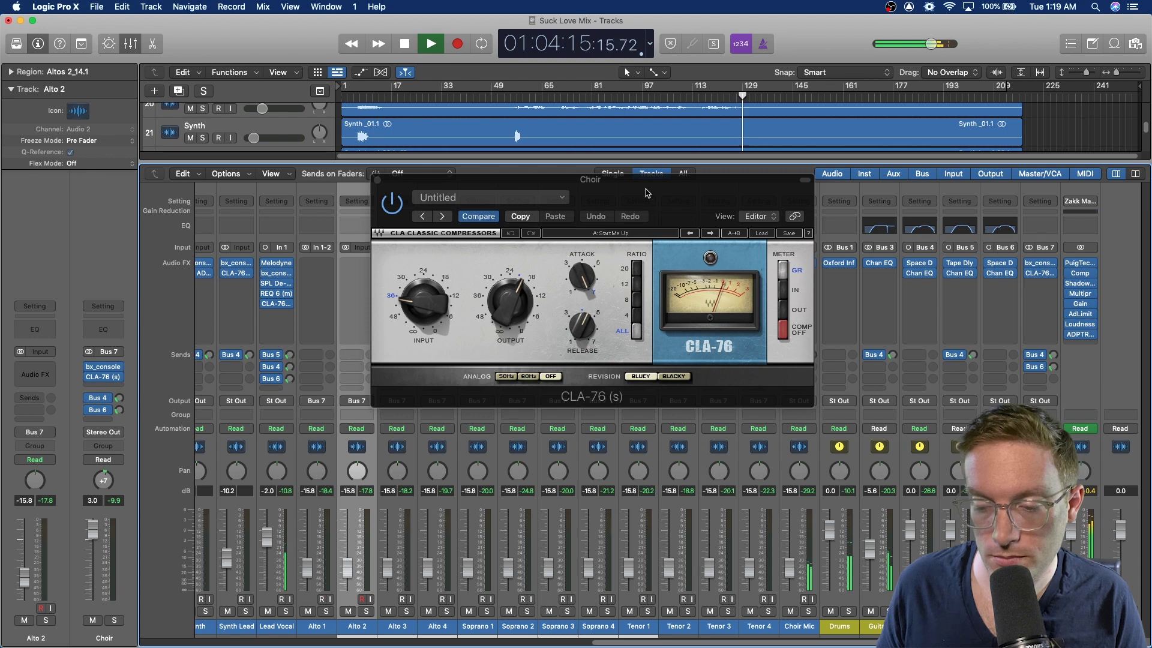
key("space")
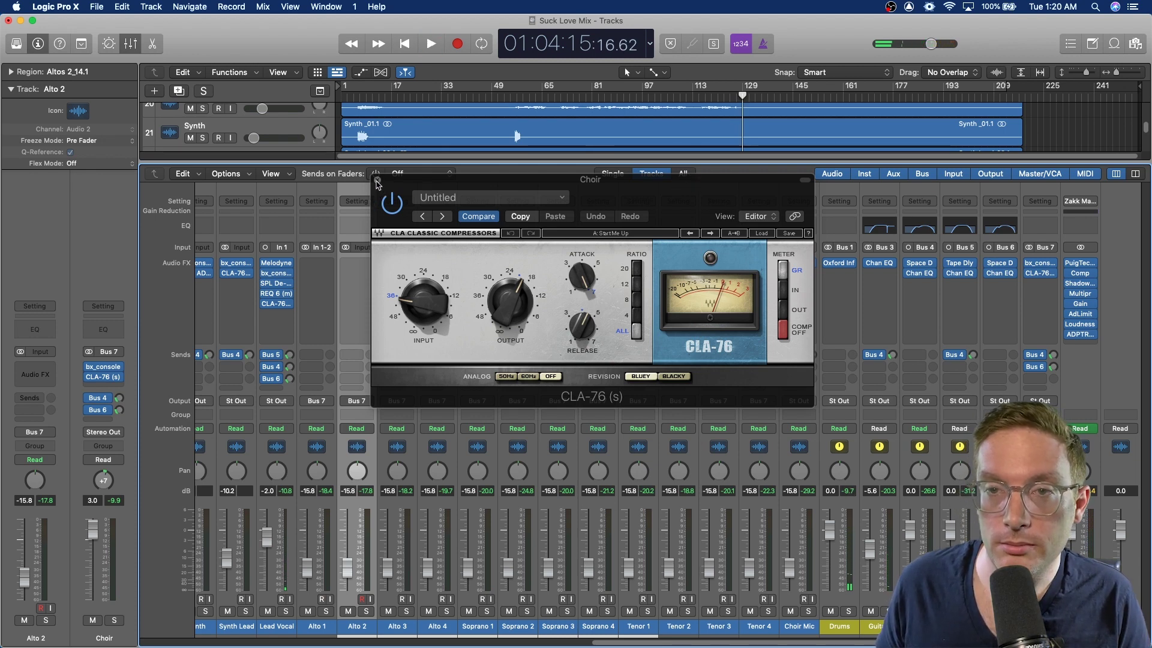
key("super+w")
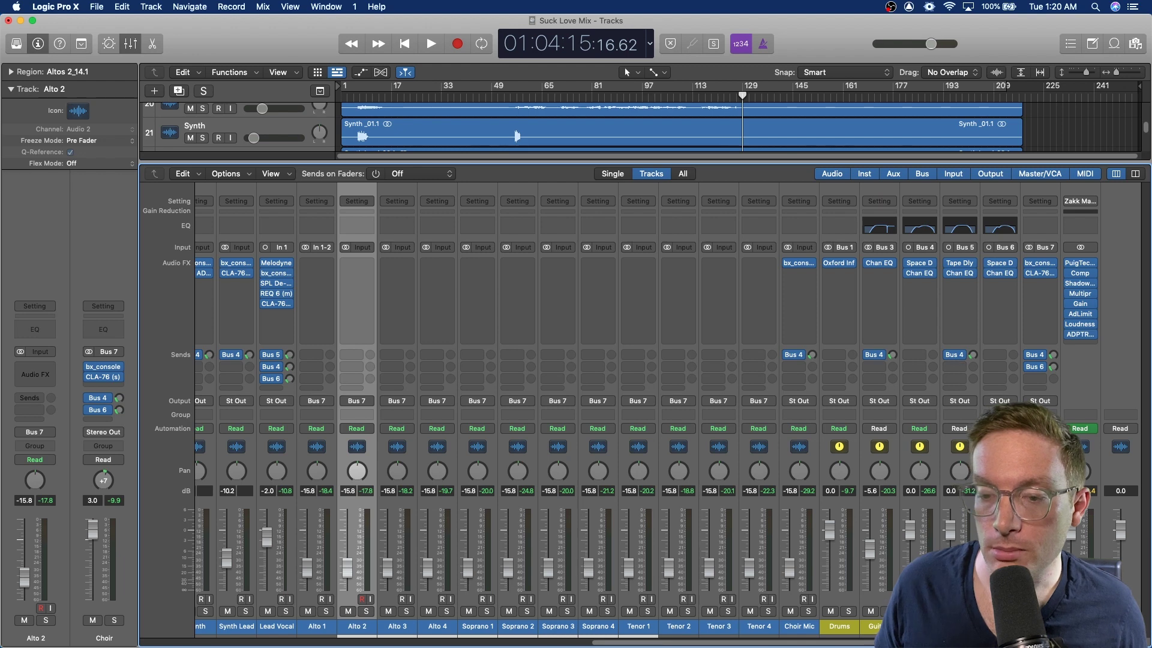
Scroll the mixer left to the Kick channel and back right to the buses
scroll(720, 643, "left", 15)
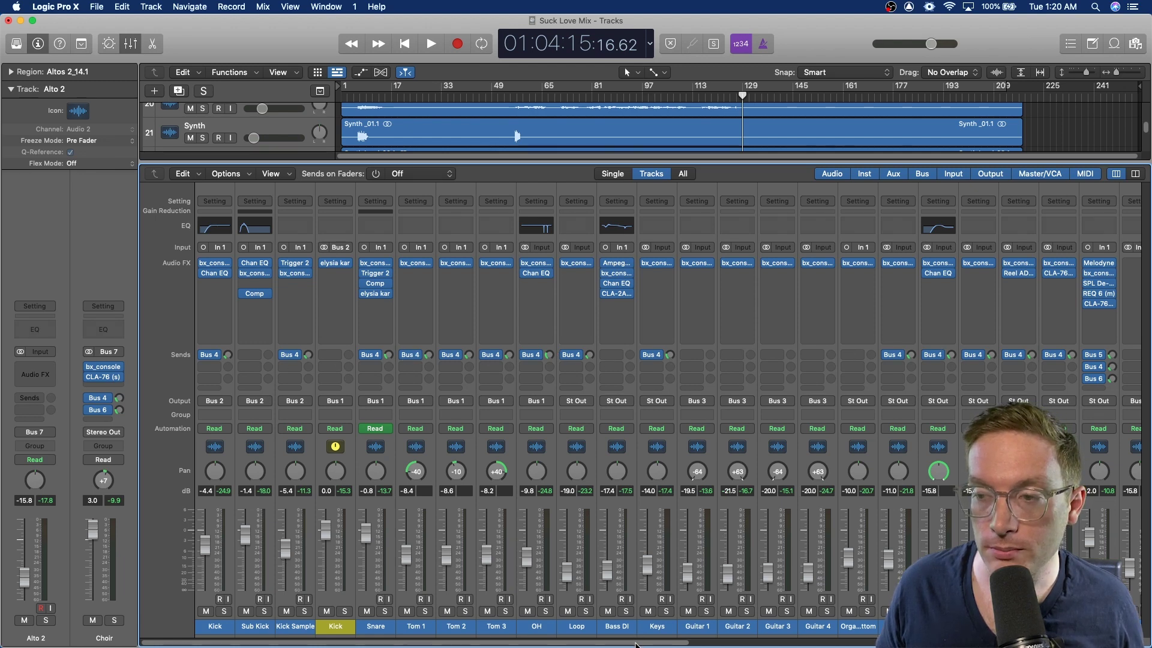
left_click_drag(637, 645, 987, 644)
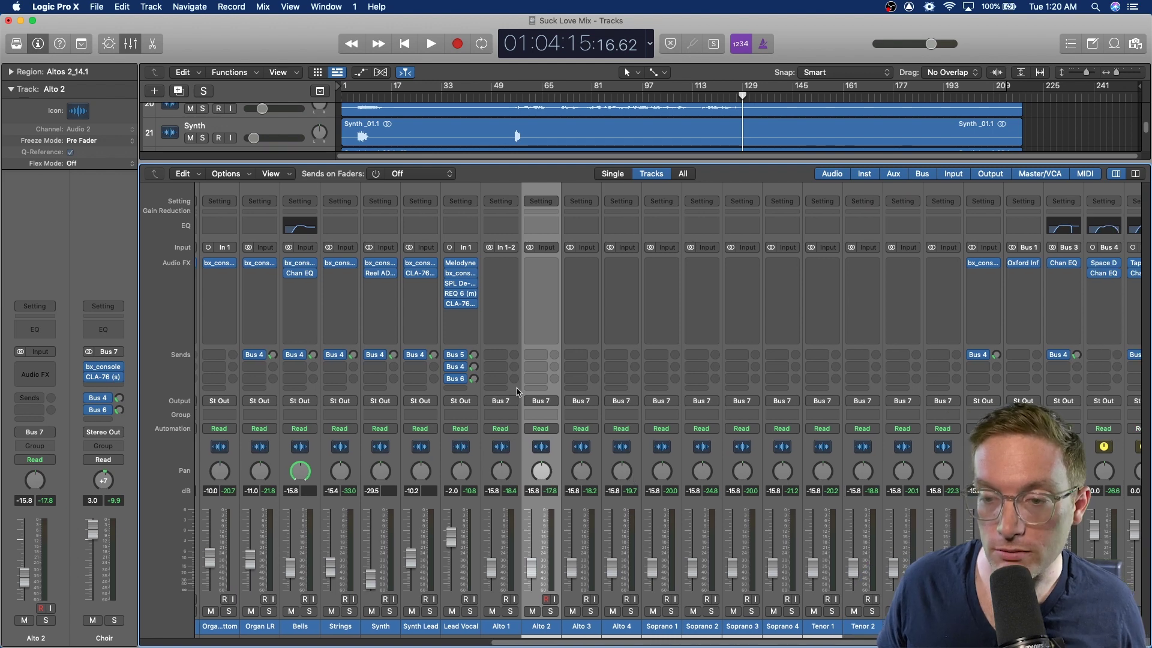
left_click_drag(631, 645, 734, 645)
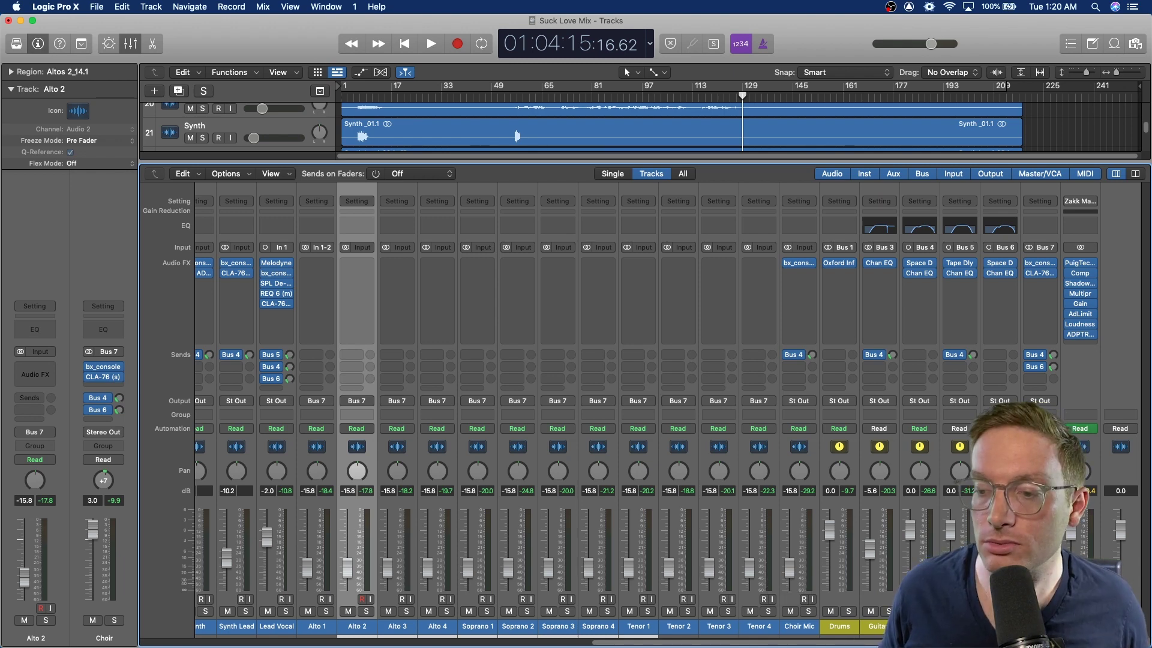
Listen through the mix, stop at 01:05:34, and bring up the master's PuigTec EQP1A
key("space")
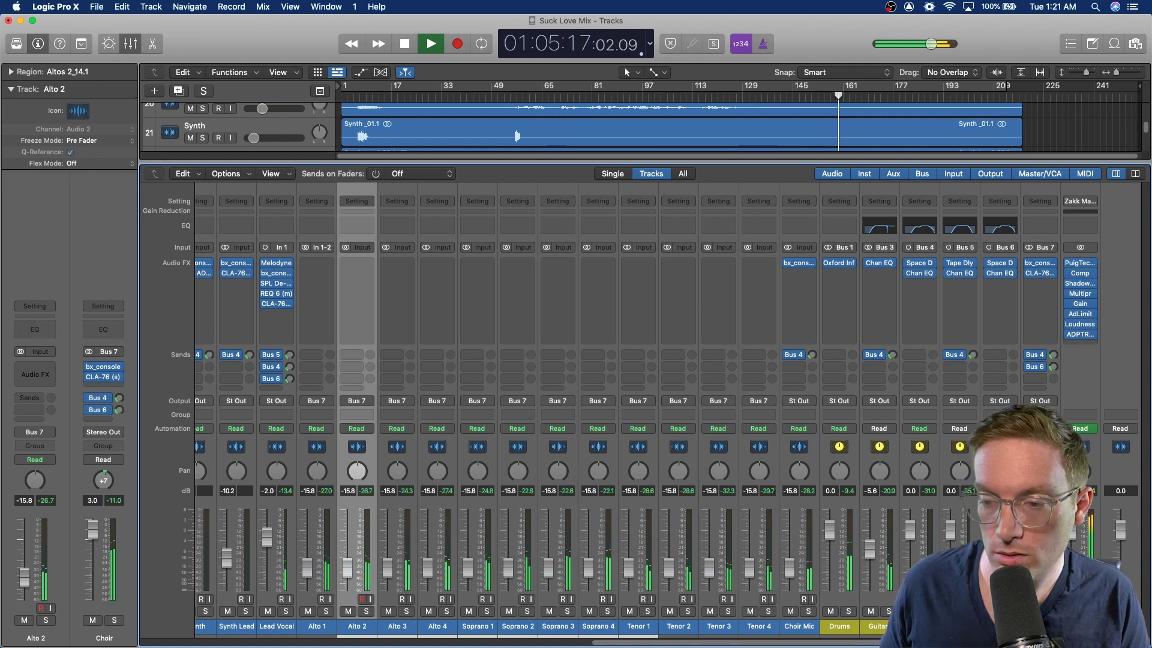
key("space")
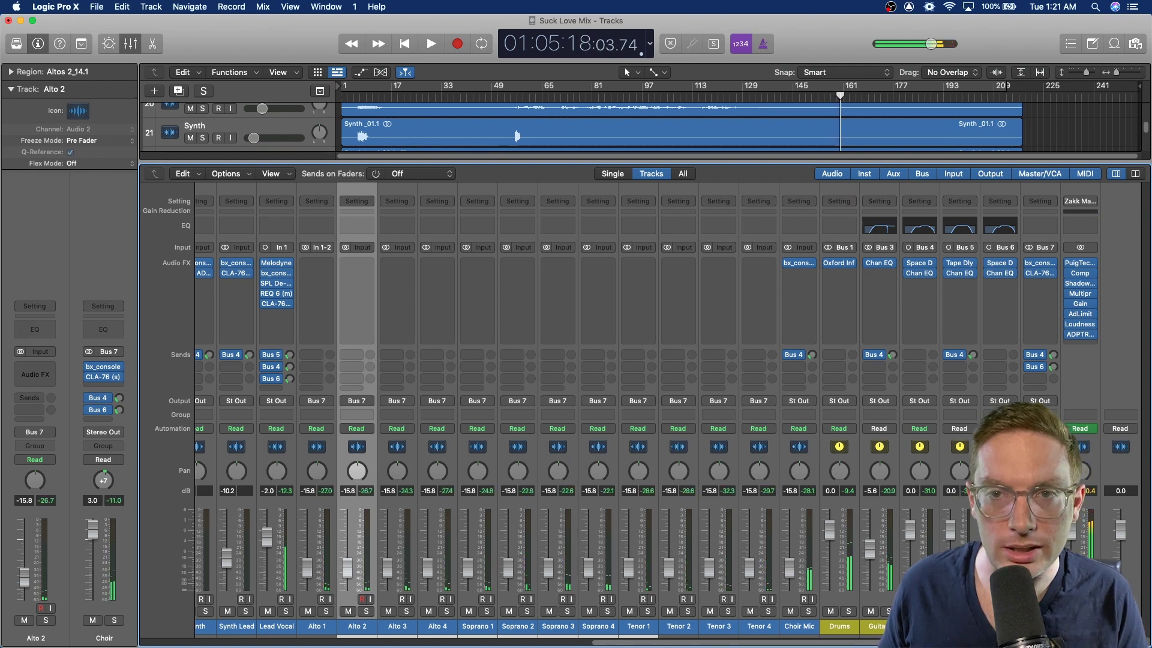
key("space")
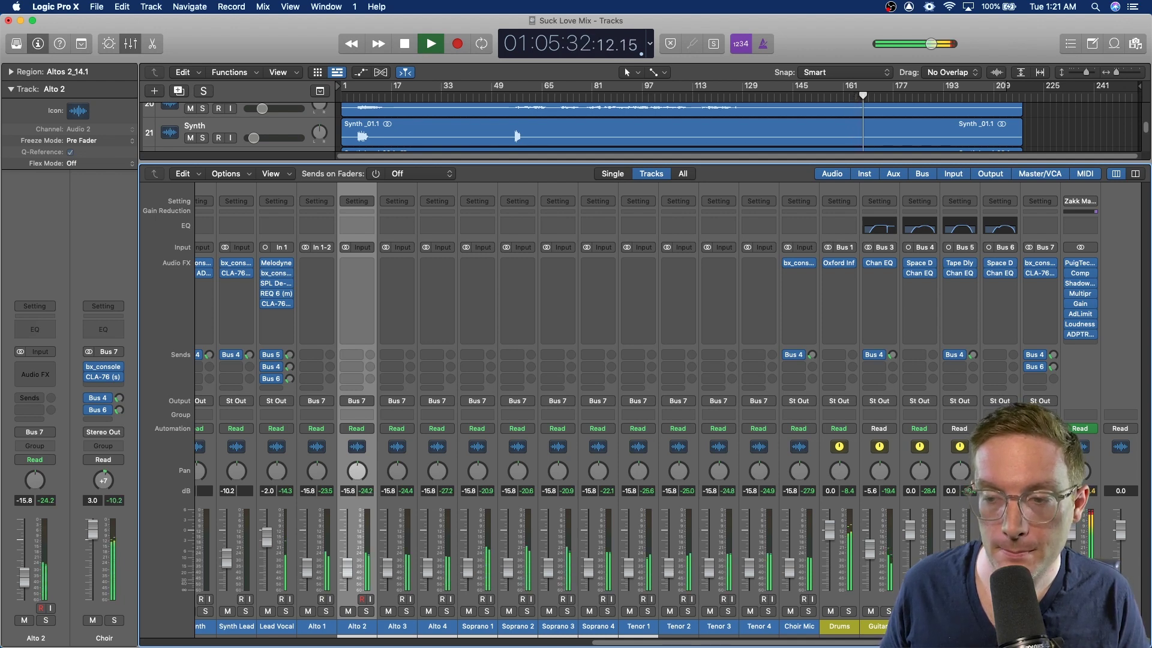
key("space")
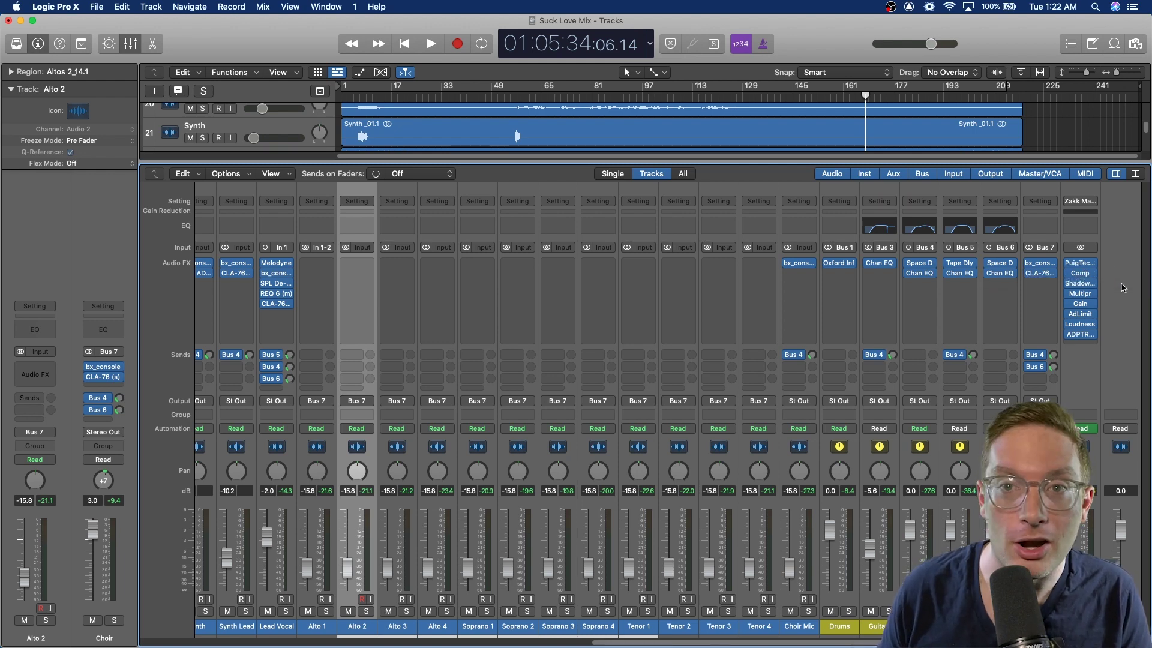
left_click(1079, 263)
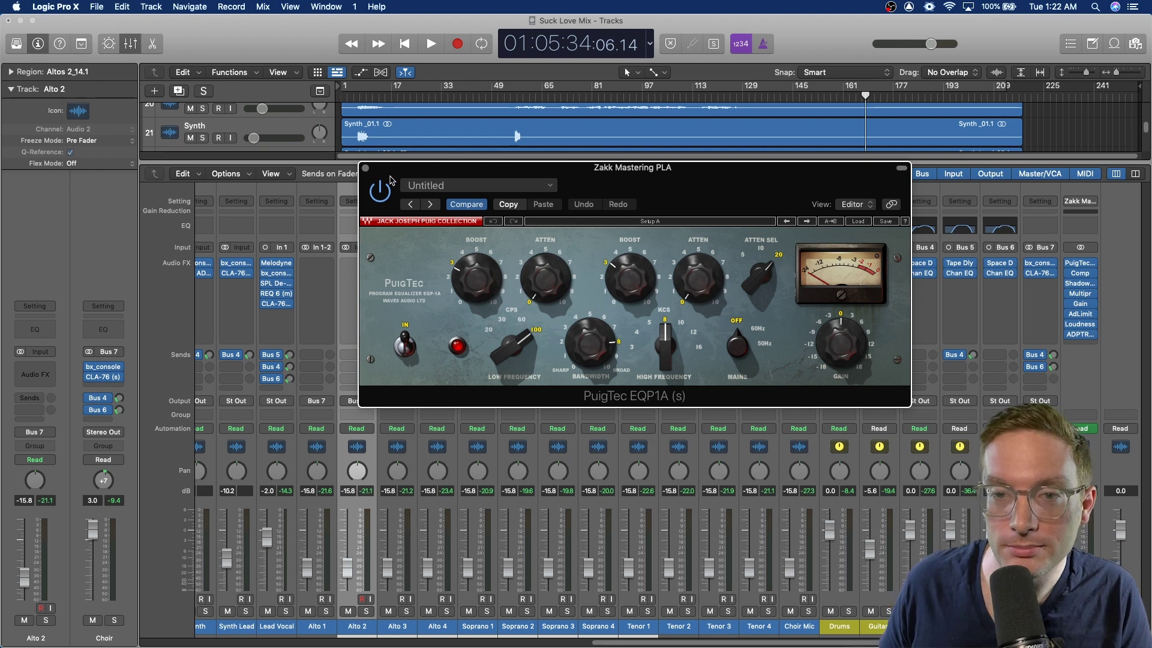
Close the PuigTec EQ and check the master compressor settings while the mix plays
left_click(366, 169)
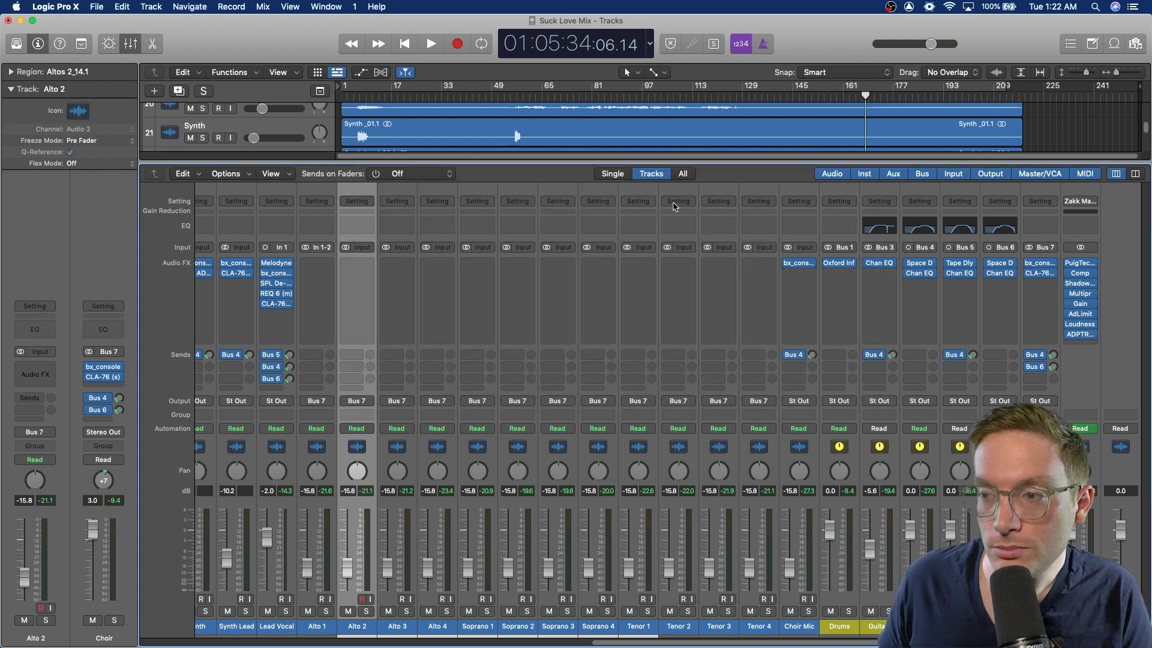
left_click(1081, 276)
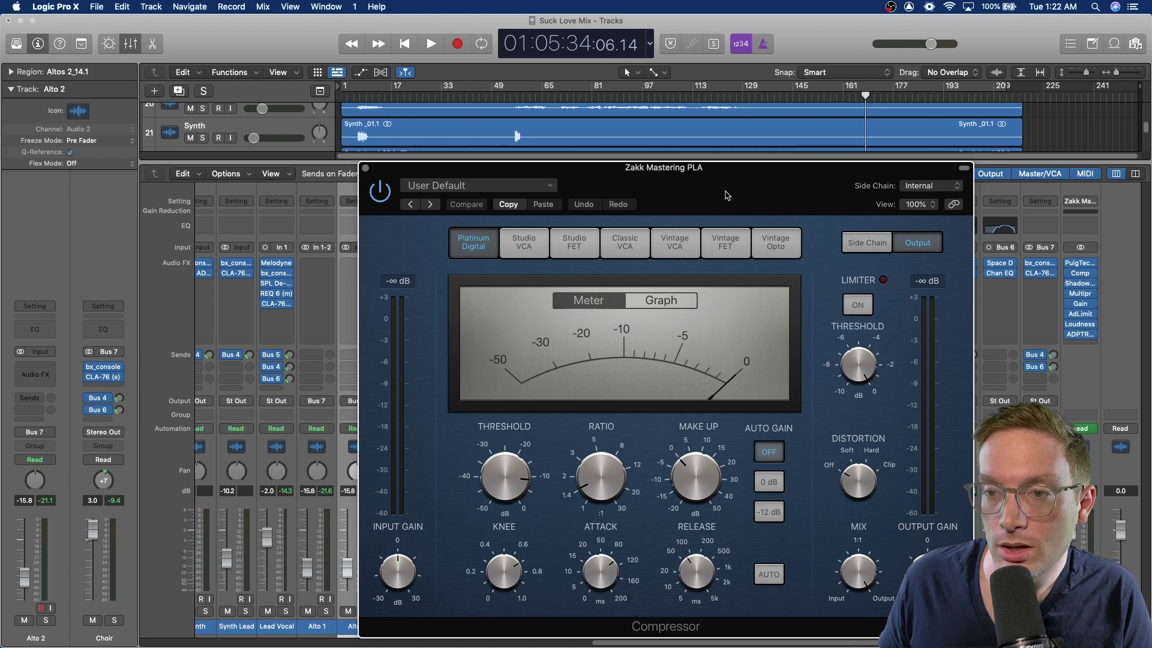
left_click_drag(729, 181, 636, 122)
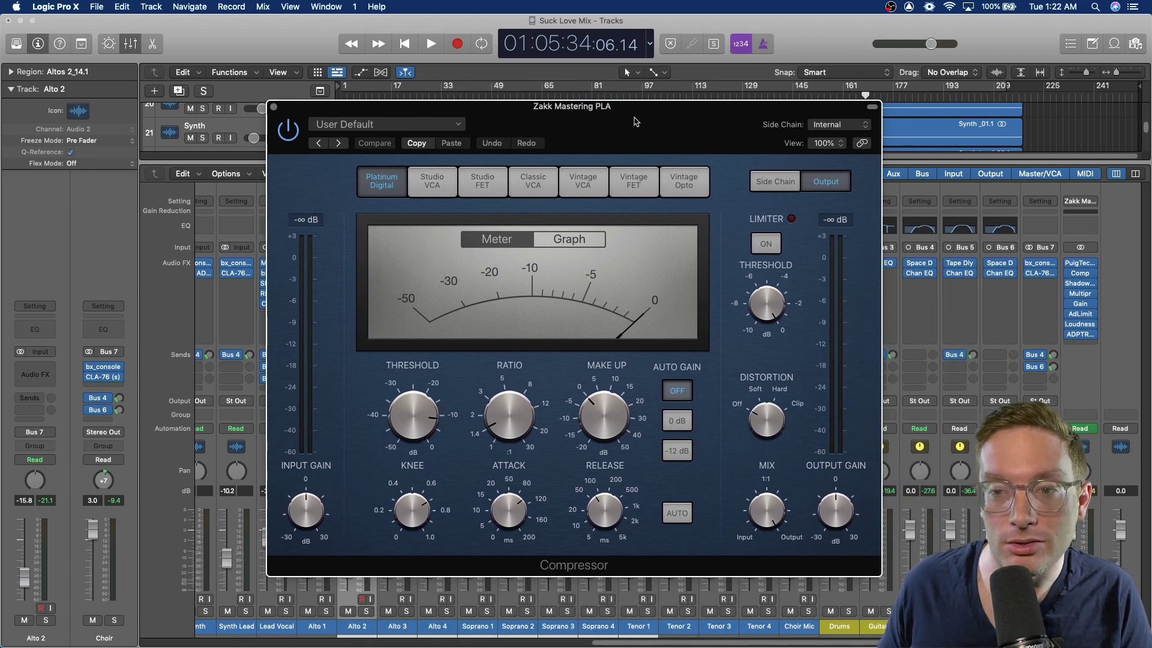
key("space")
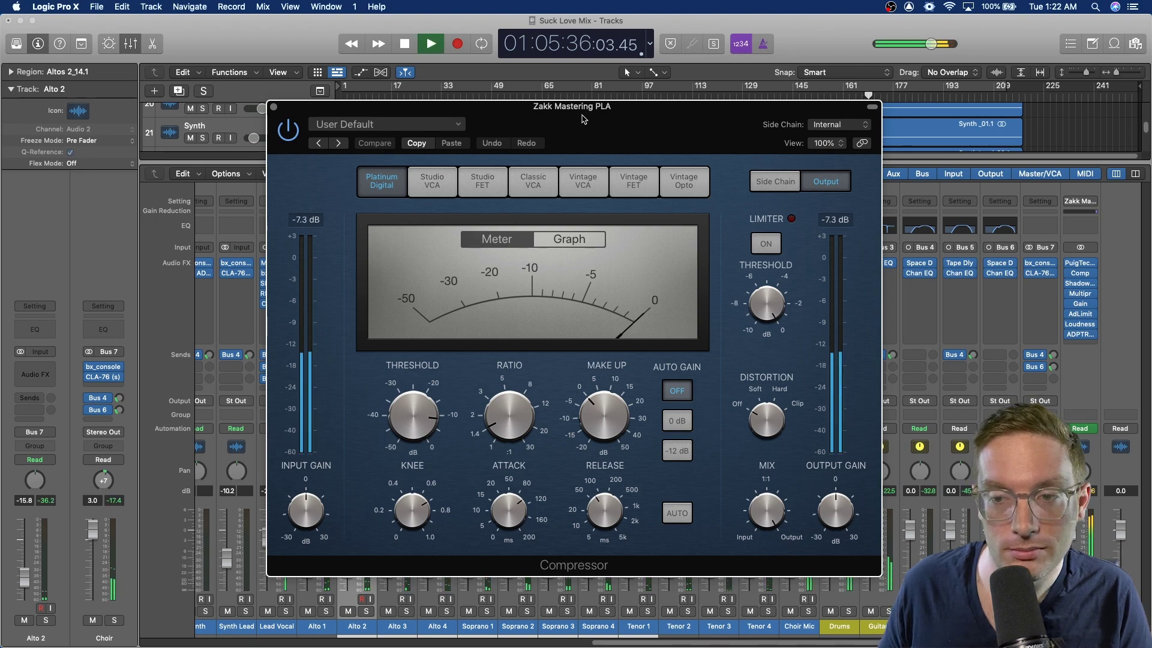
left_click(274, 109)
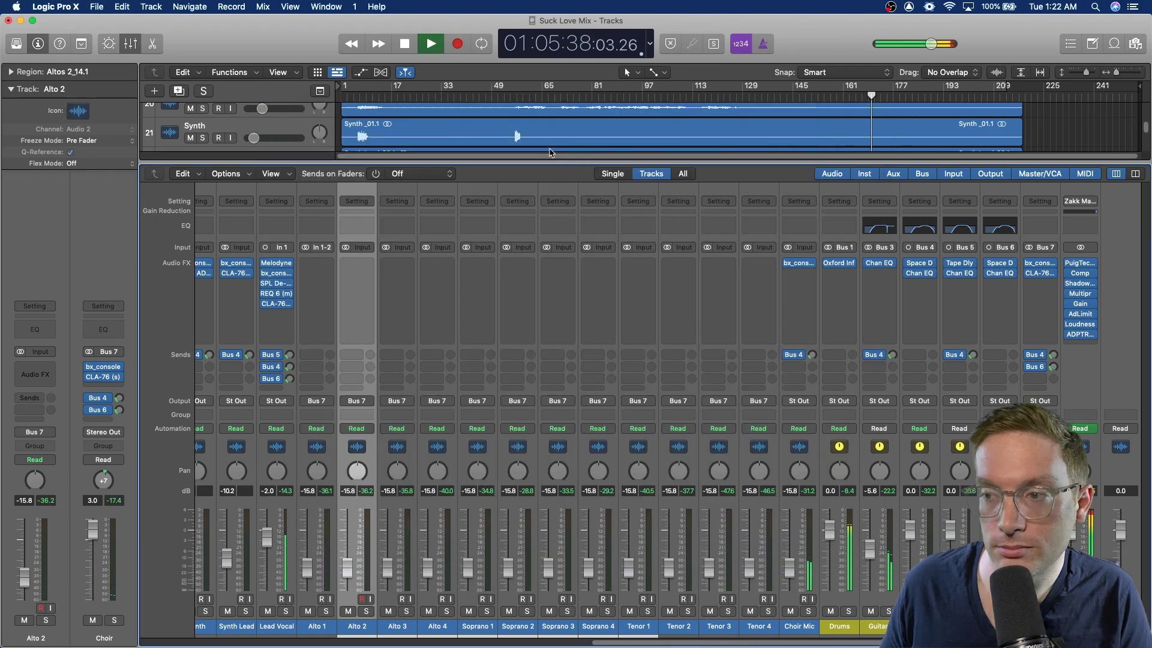
Audition the mix through the master's Shadow Hills Class A Mastering Comp
key("space")
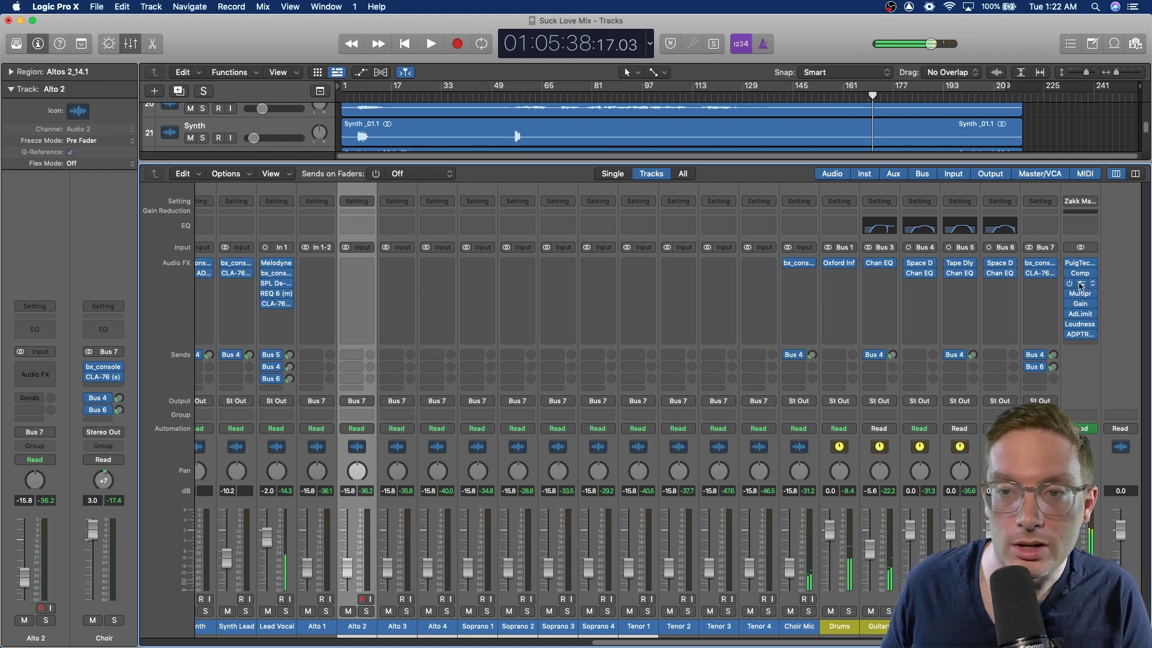
left_click(1081, 285)
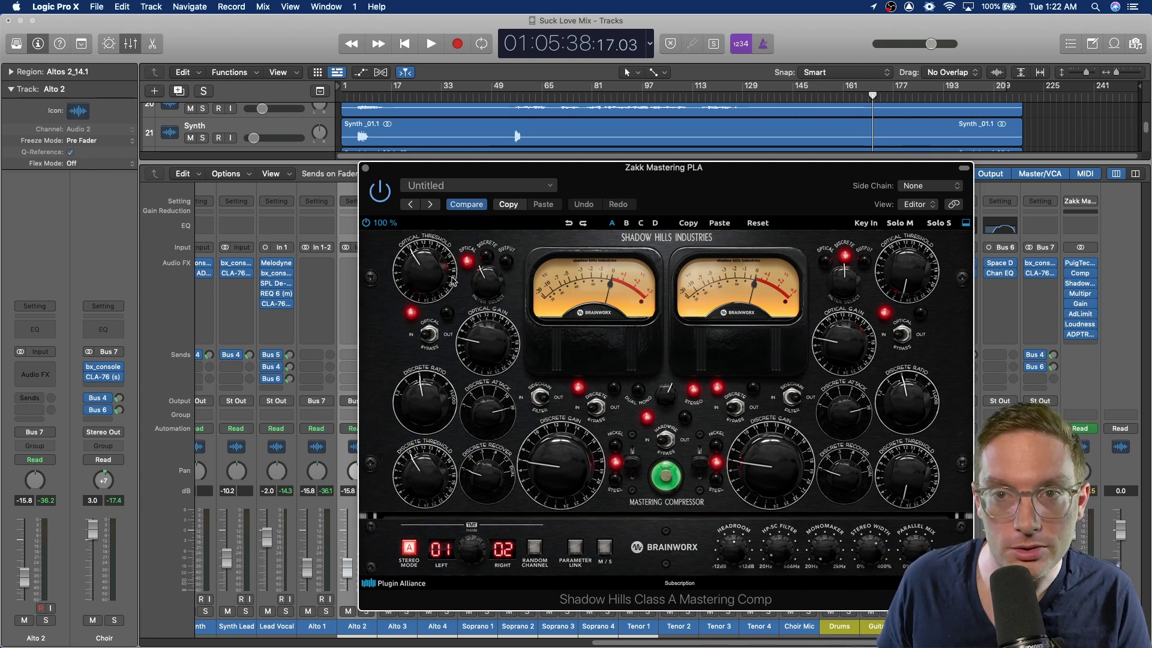
key("space")
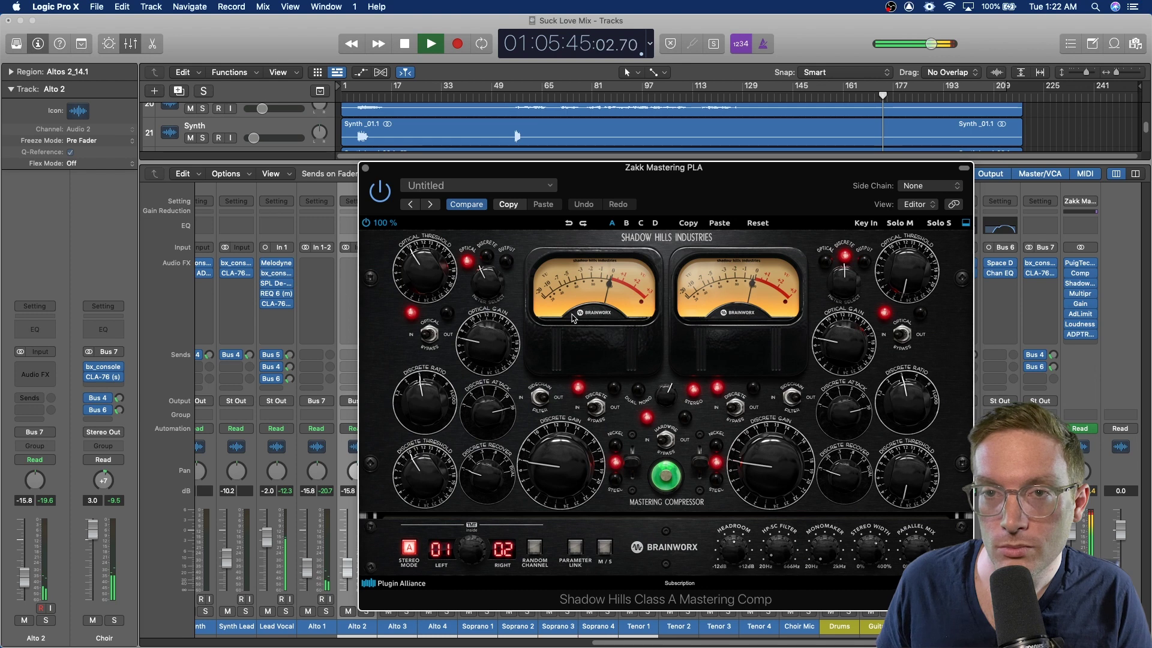
key("space")
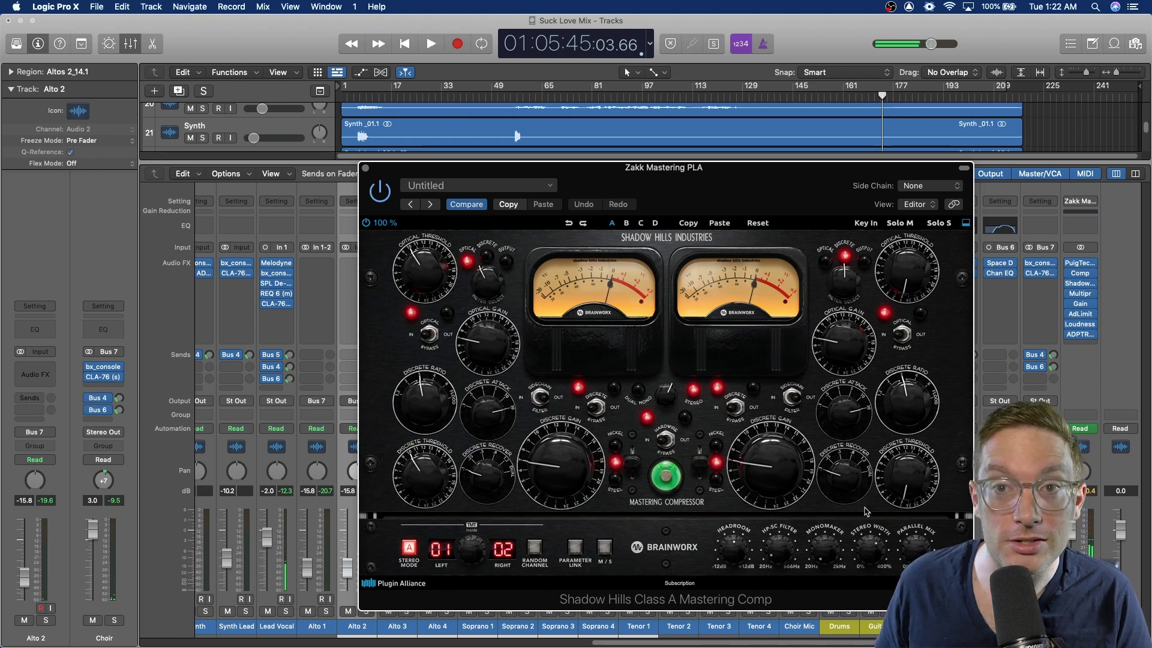
Set the Shadow Hills stereo width to 115 % and close the plugin
left_click(875, 553)
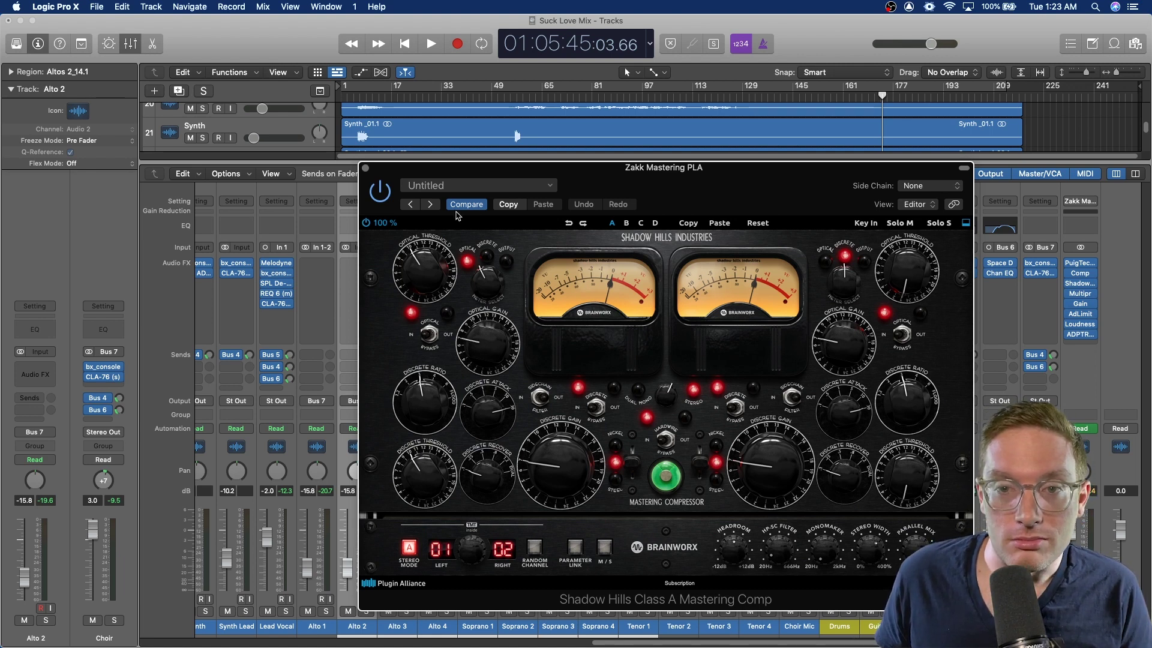
left_click(365, 168)
mouse_move(1083, 296)
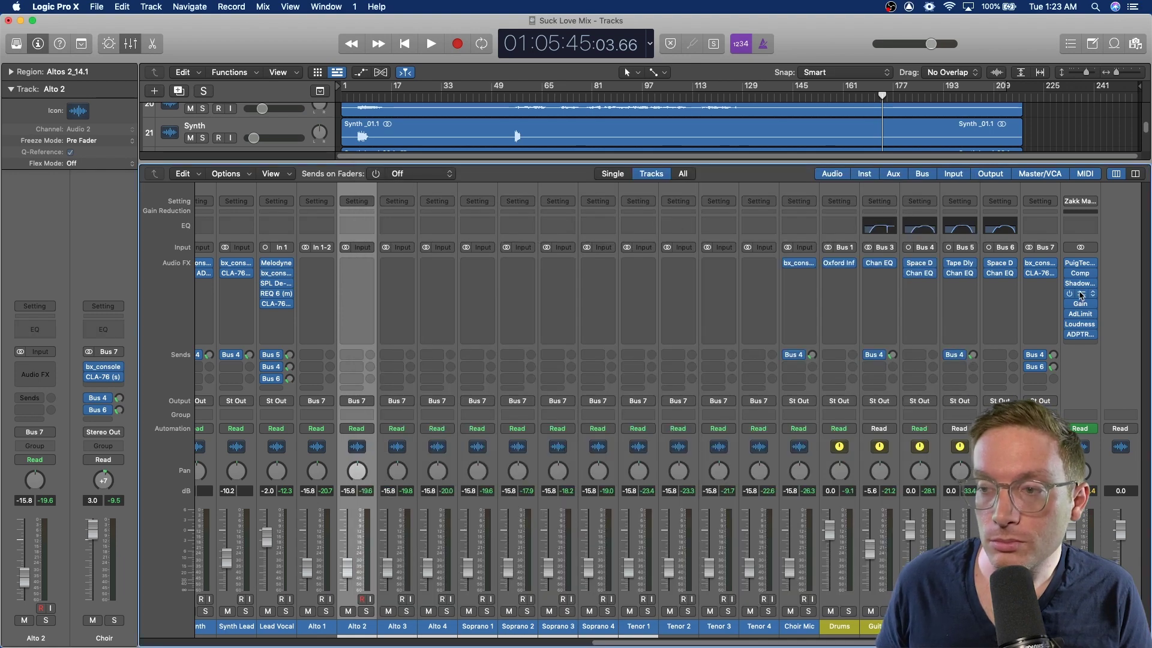
left_click(1082, 296)
key("space")
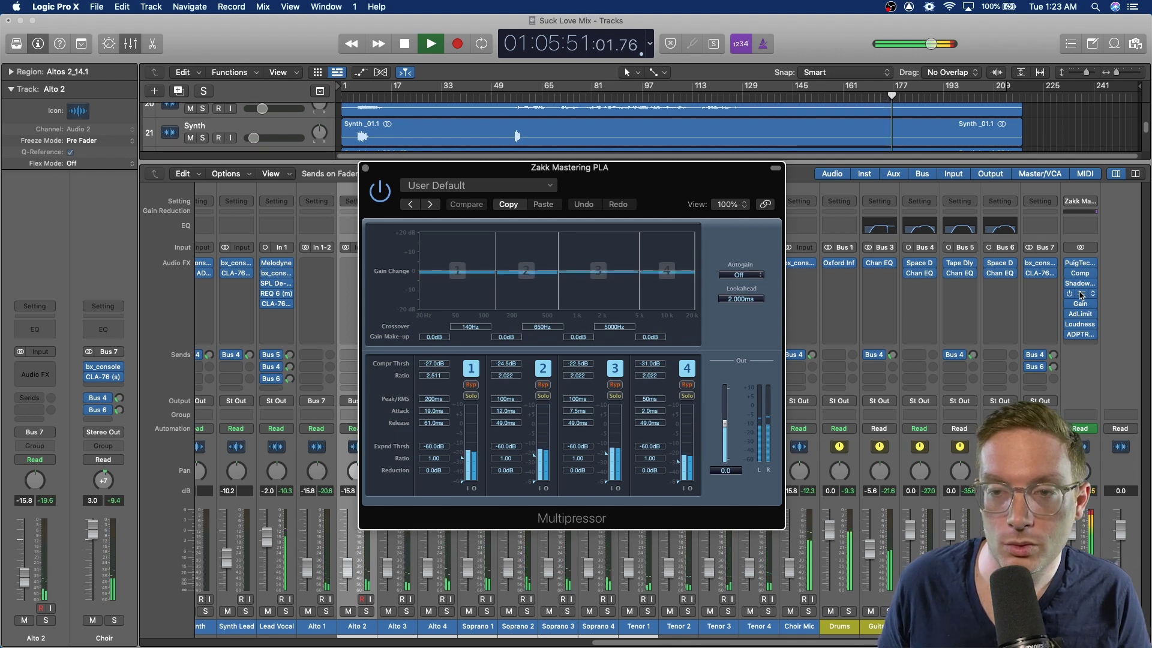
key("space")
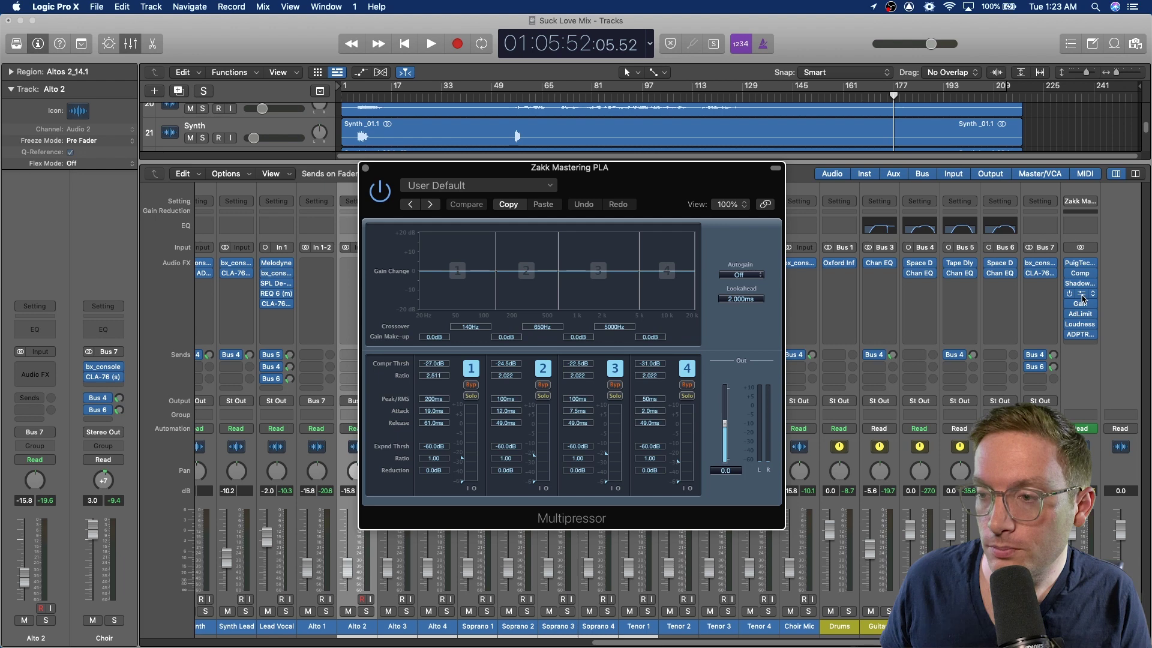
key("space")
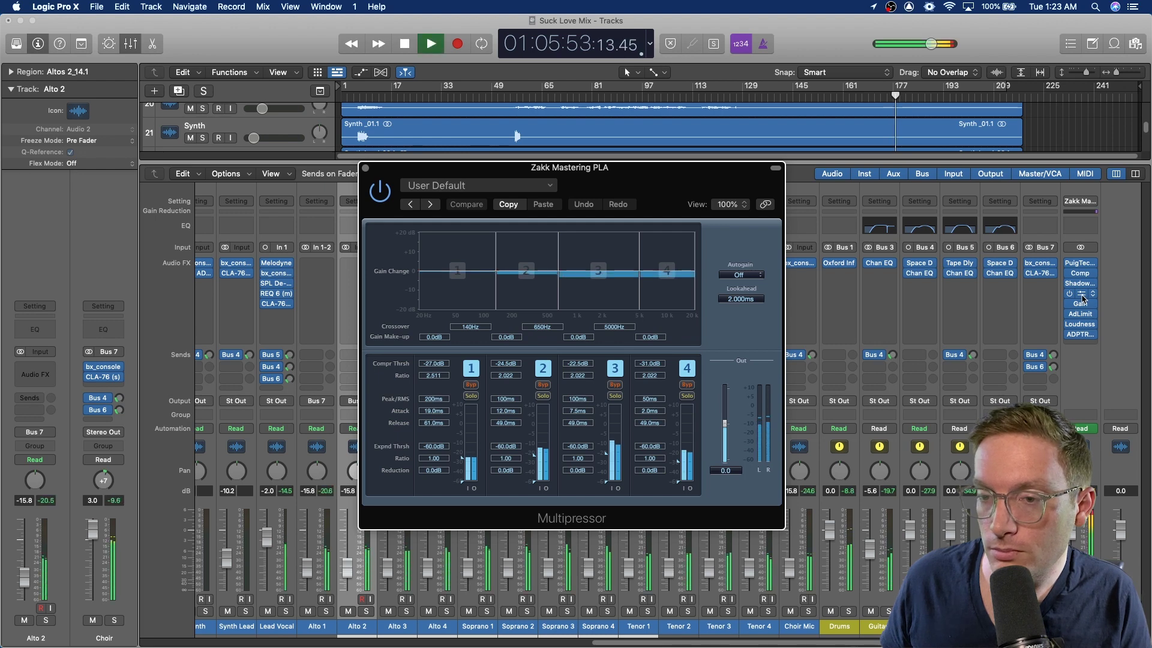
key("space")
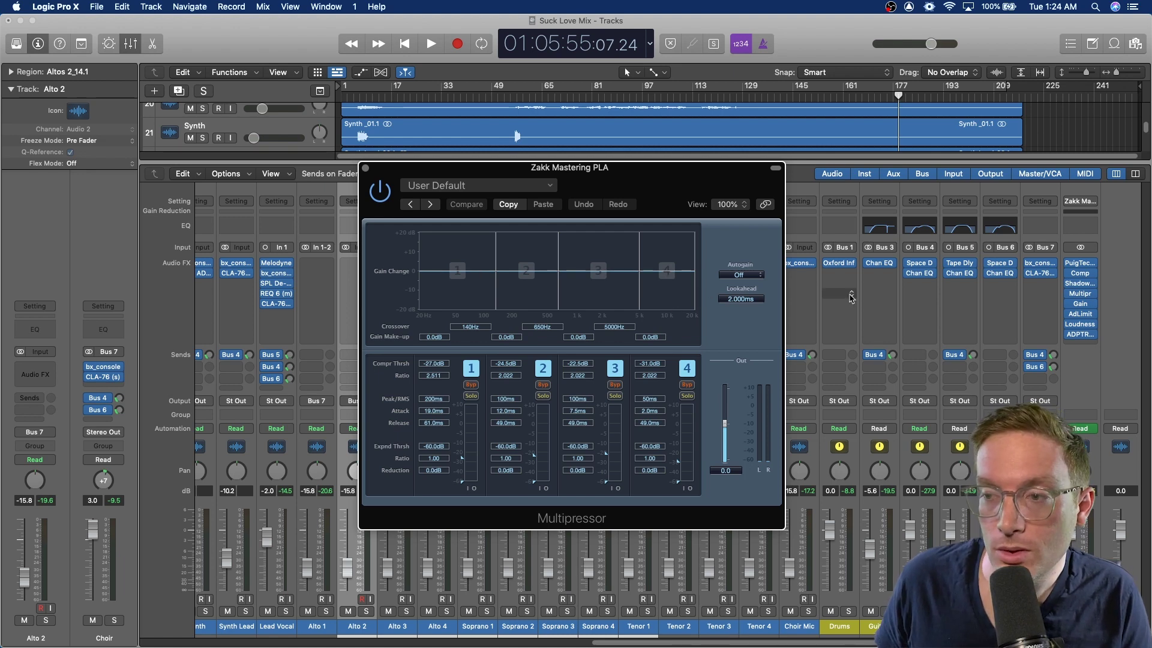
key("space")
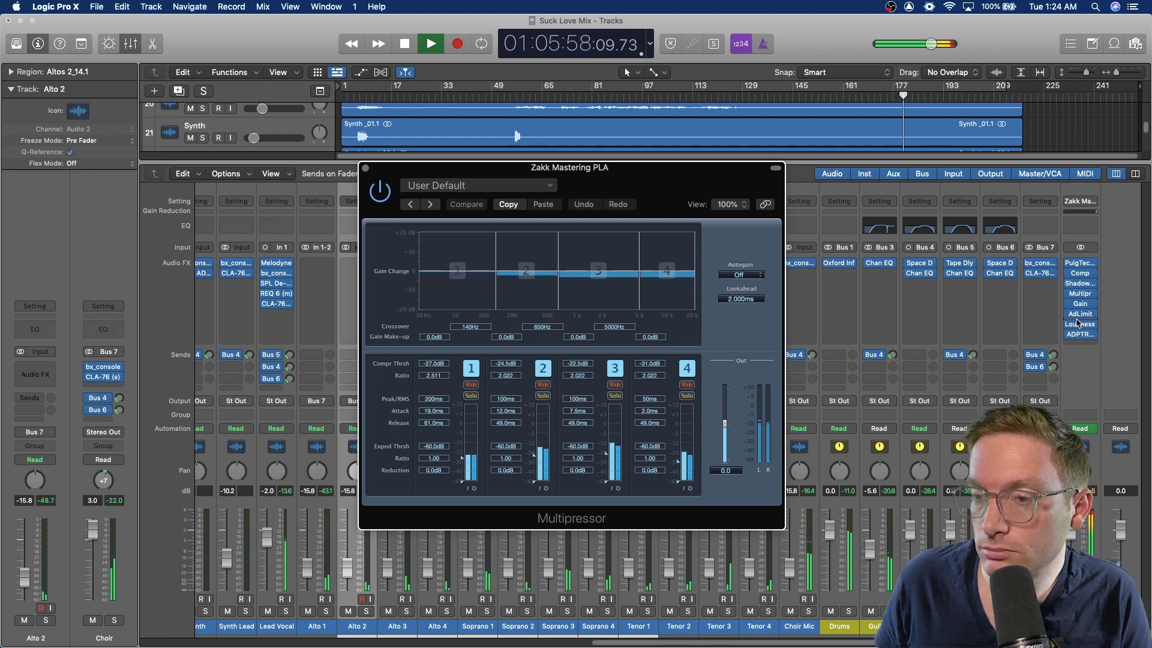
key("space")
left_click(365, 168)
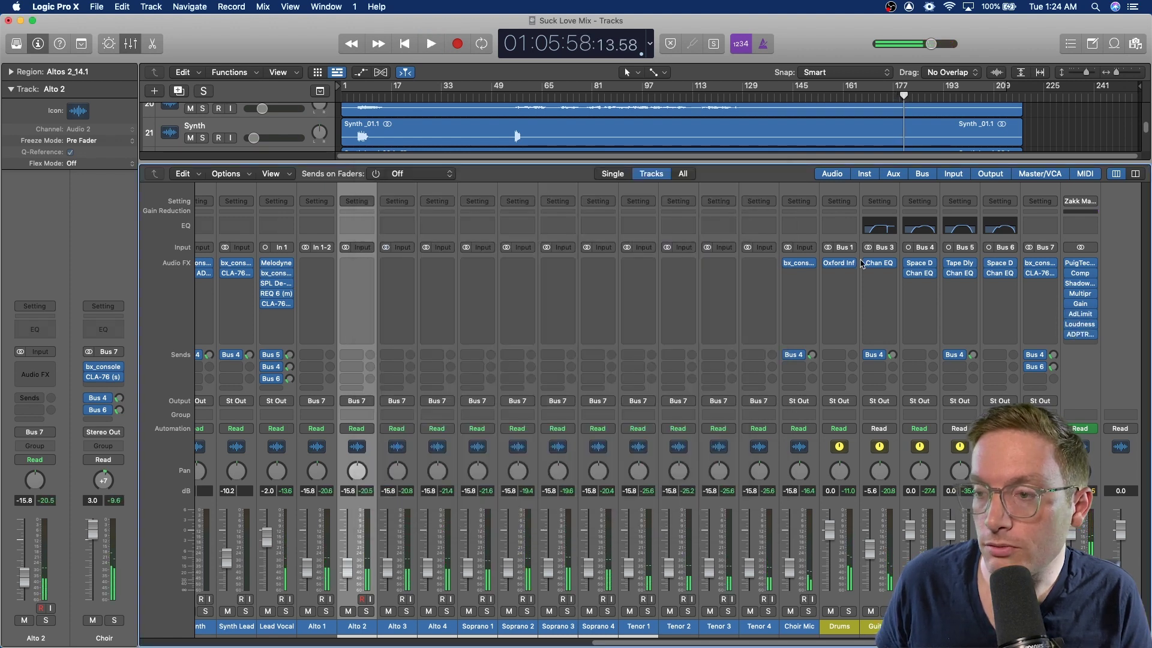
left_click(1081, 316)
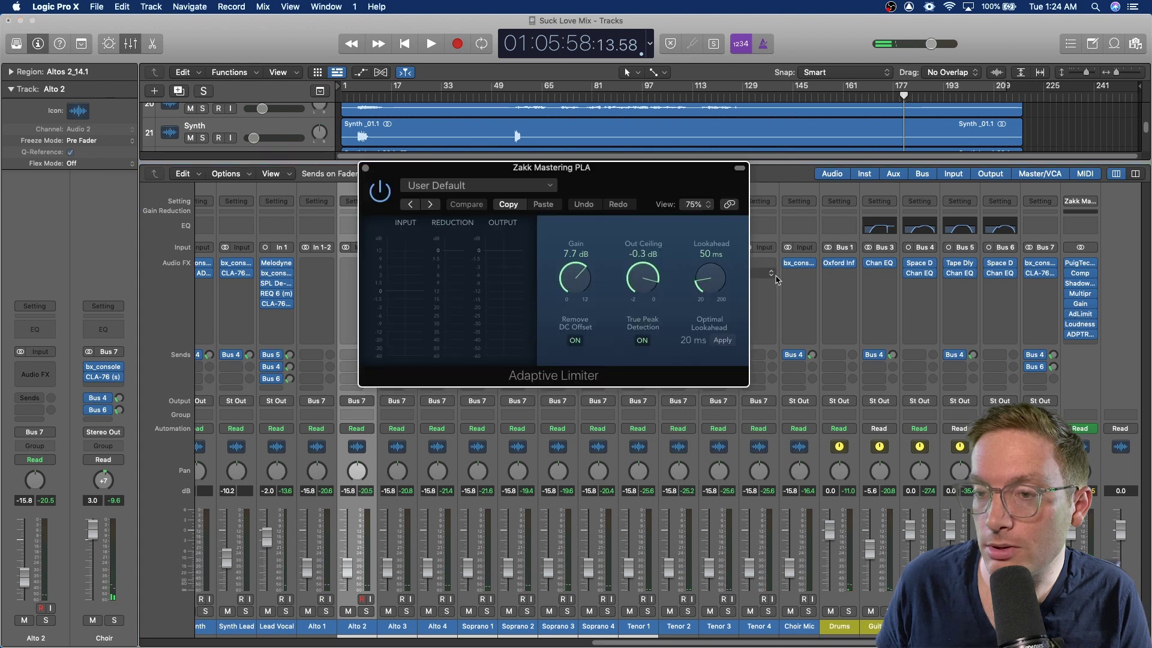
key("space")
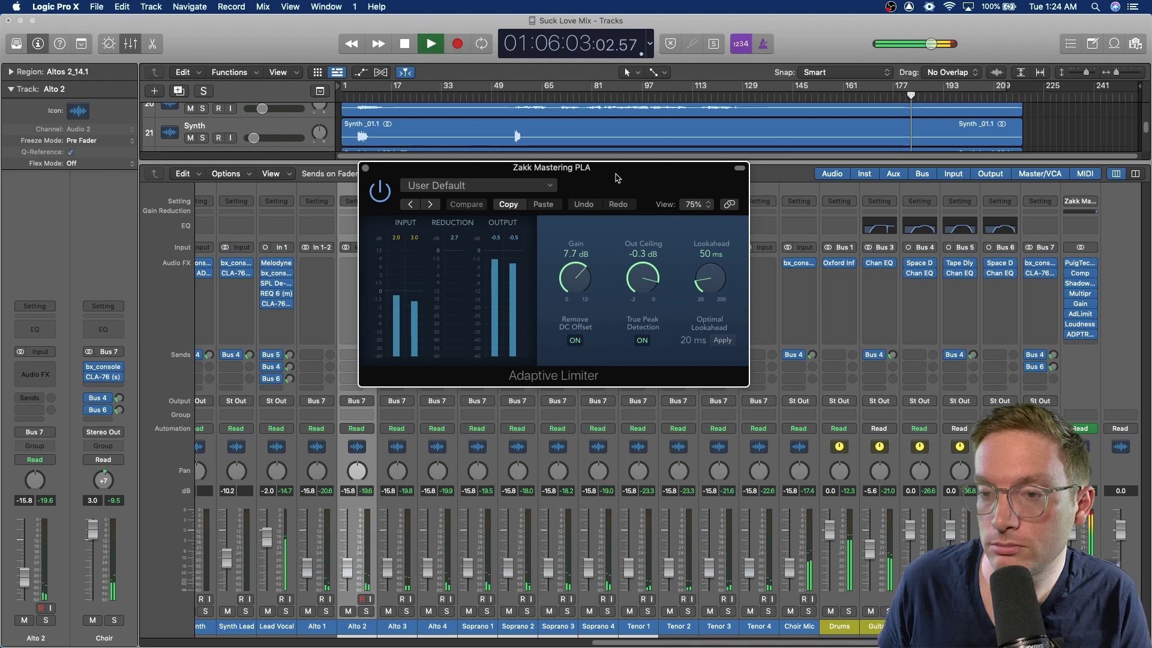
left_click(366, 168)
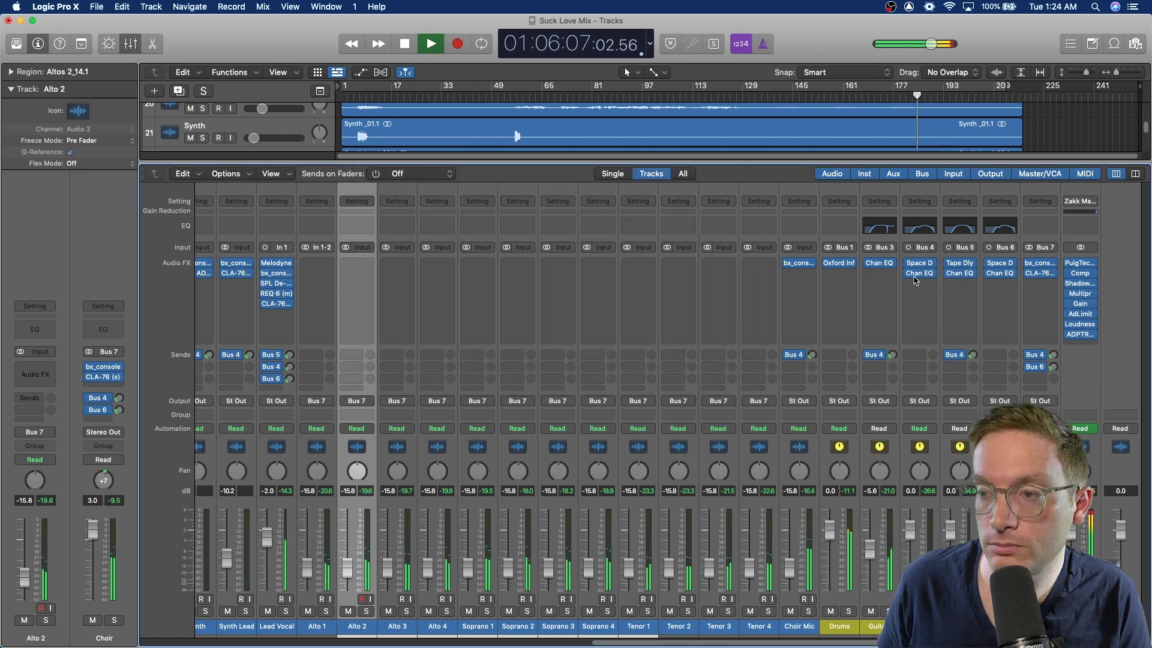
key("space")
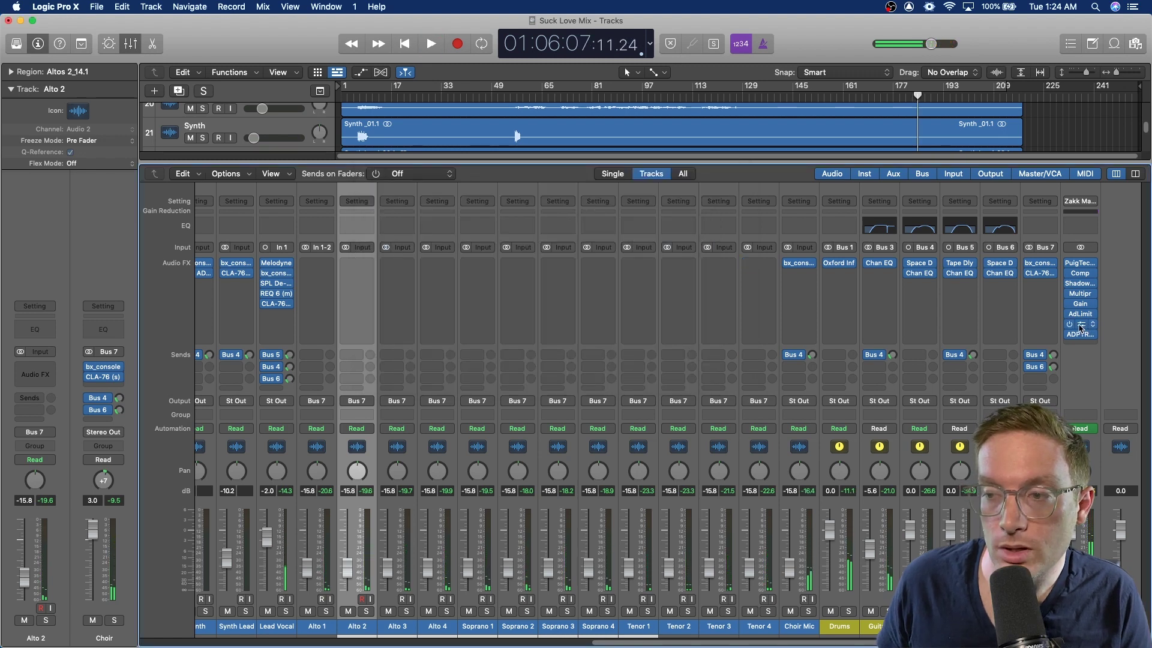
left_click(1080, 325)
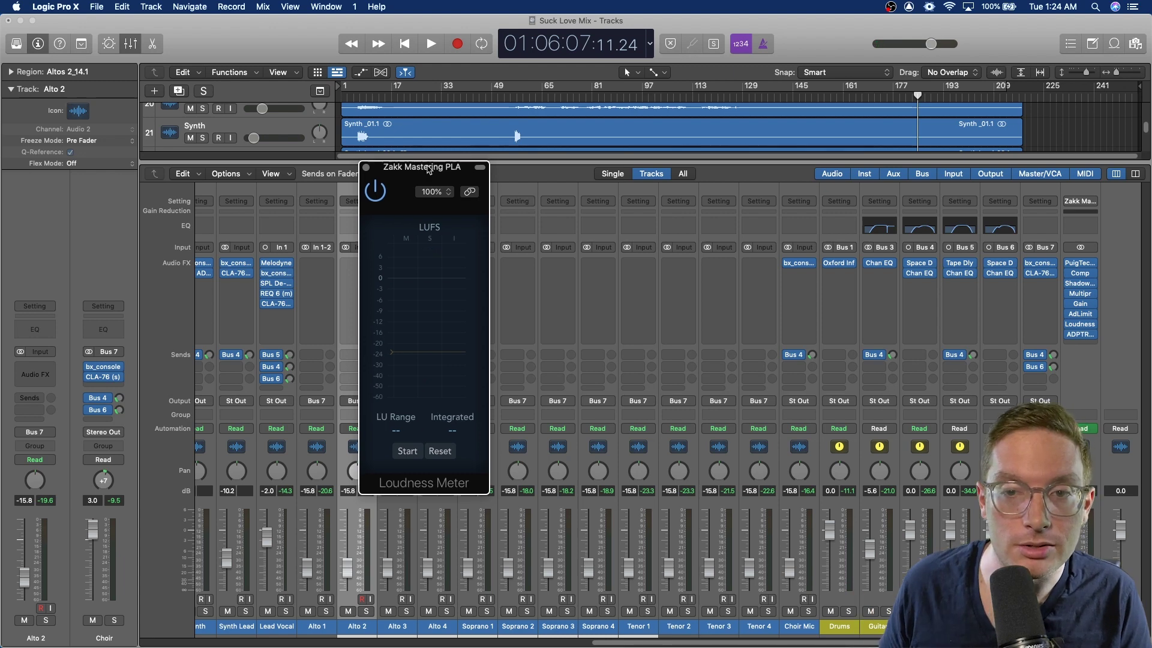
left_click_drag(467, 171, 518, 143)
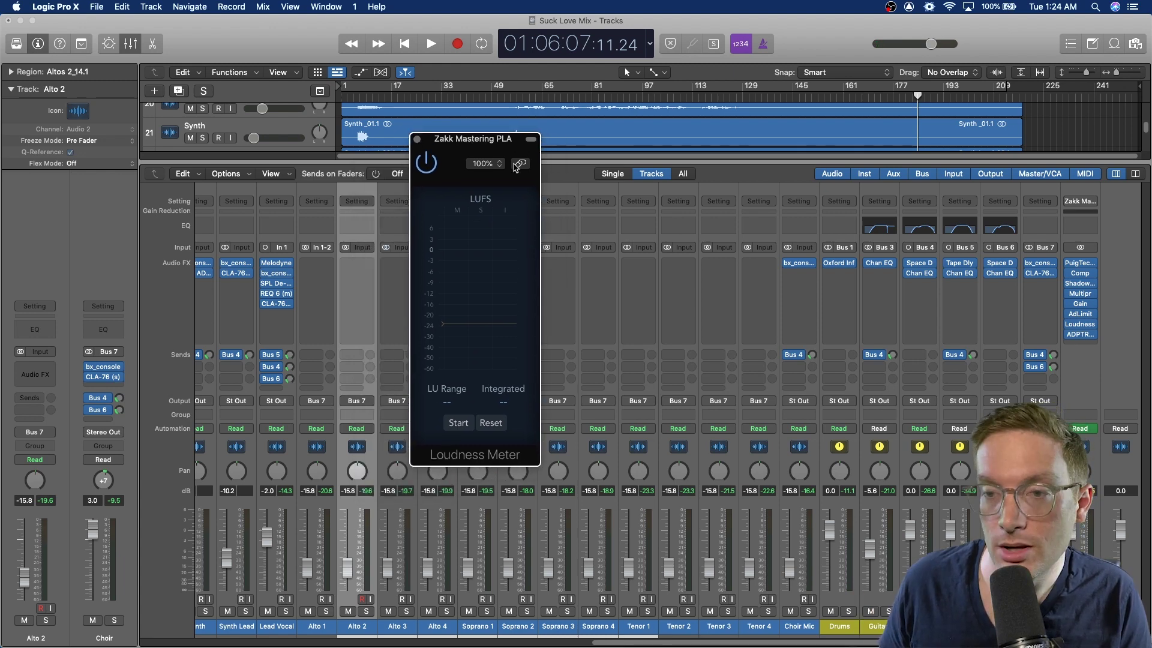
left_click(417, 139)
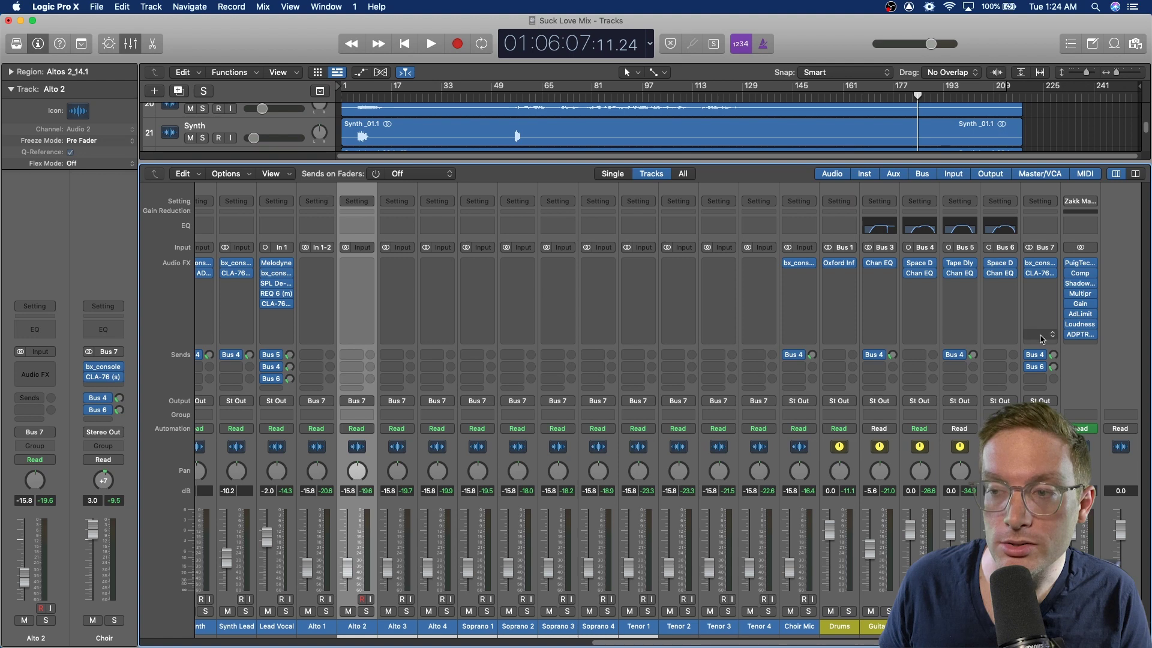
mouse_move(1081, 334)
left_click(1081, 335)
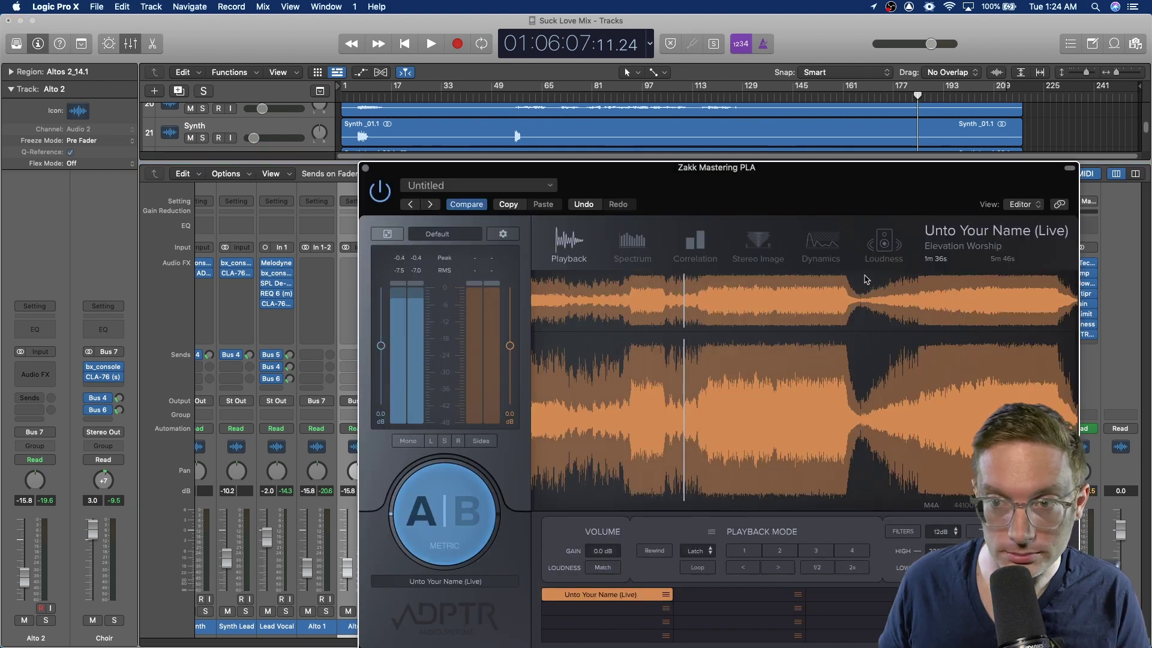
left_click_drag(748, 168, 586, 113)
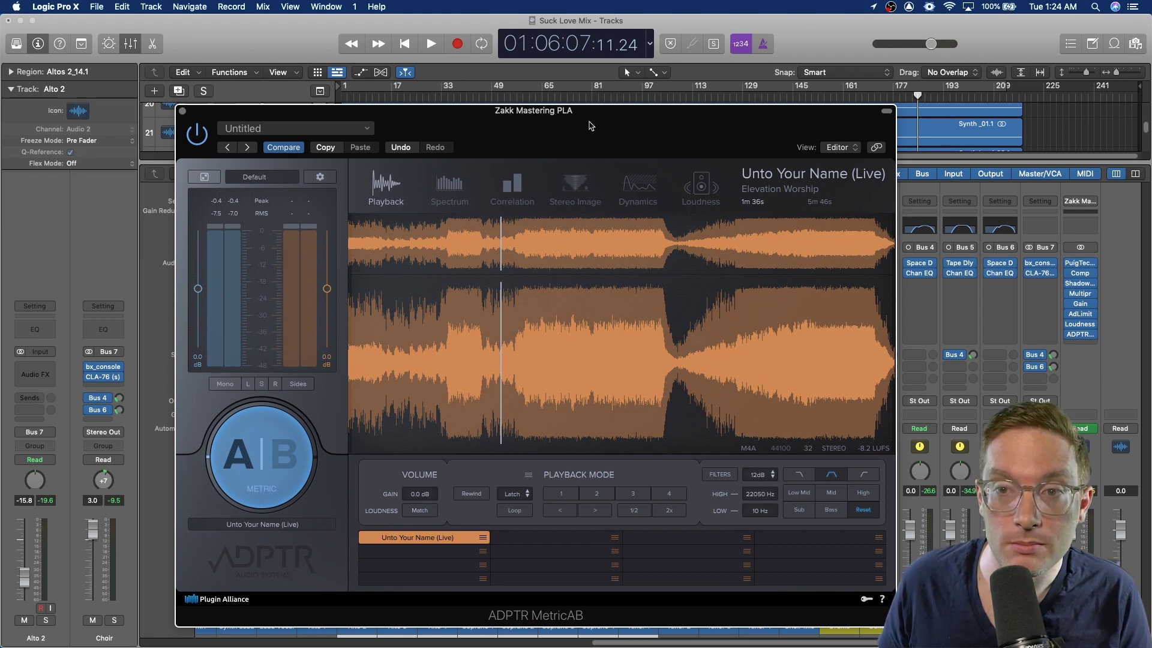
left_click_drag(591, 125, 618, 80)
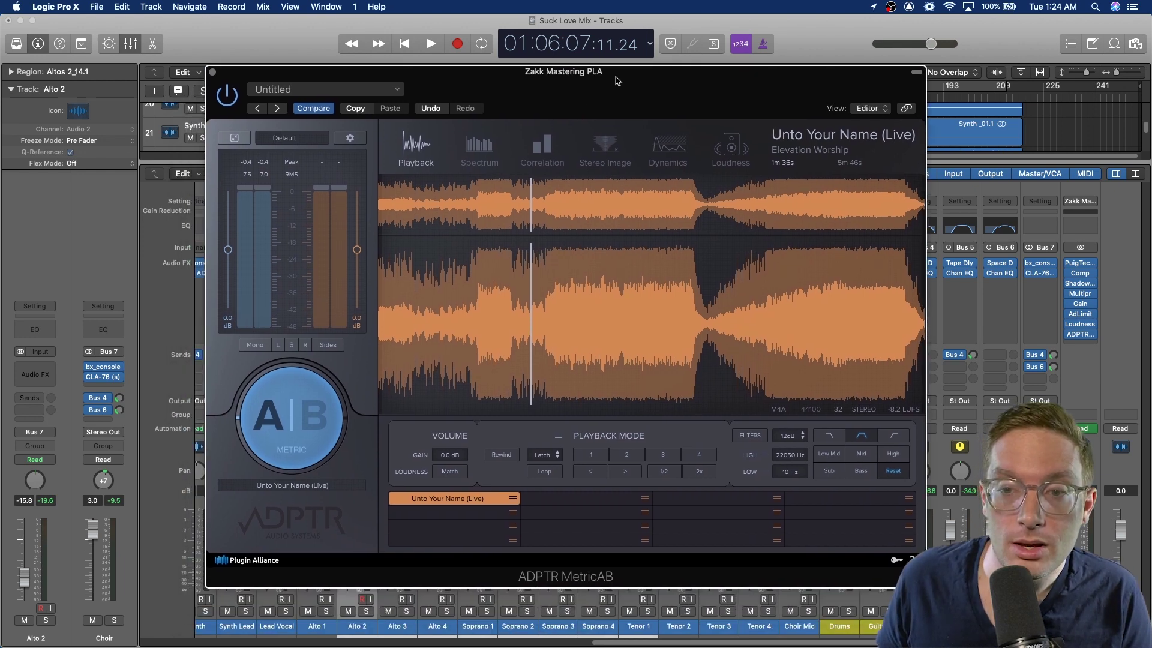
left_click(211, 73)
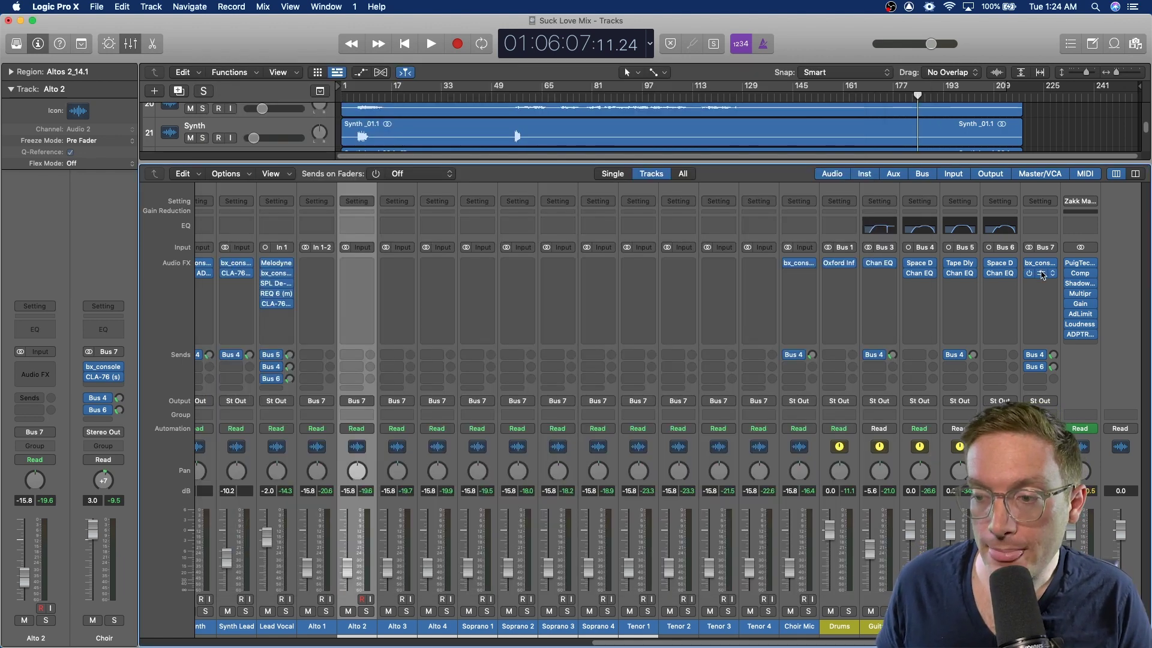